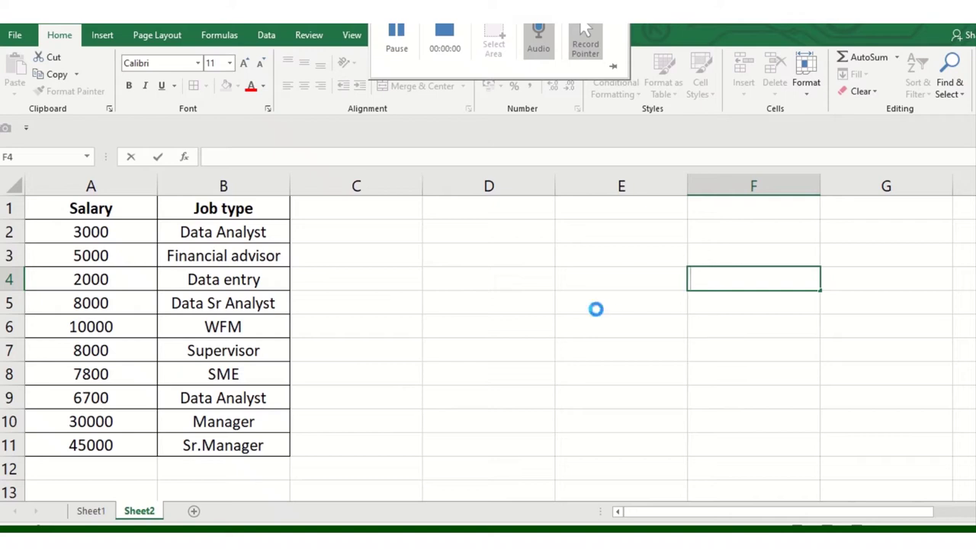
Step: Browse the Conditional Formatting, table style and Cell Styles galleries without applying anything
{"action": "left_click", "coordinate": [591, 309]}
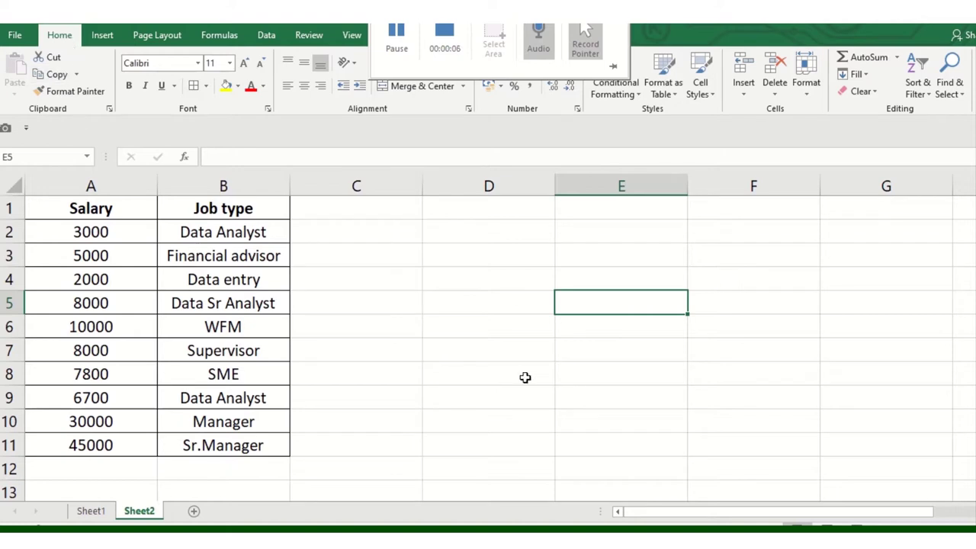
{"action": "left_click", "coordinate": [632, 102]}
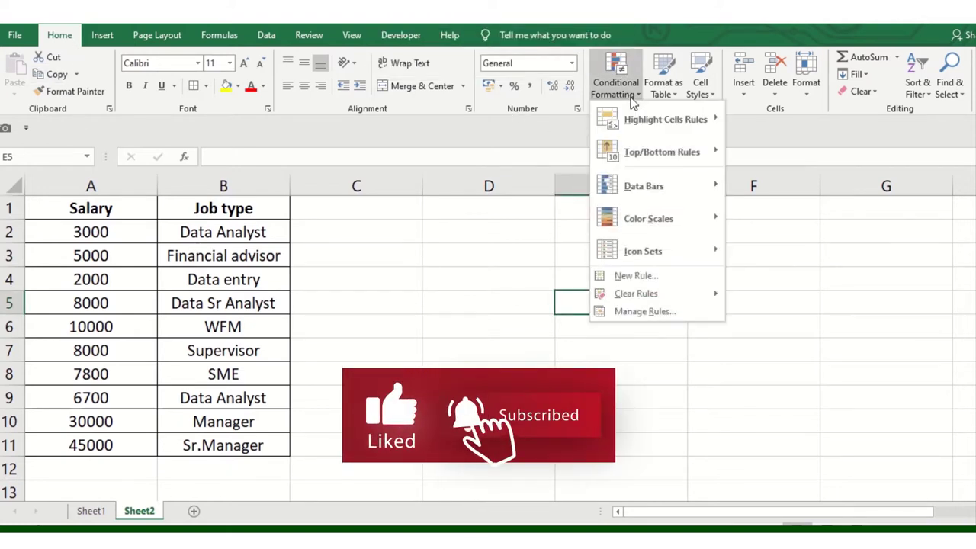
{"action": "left_click", "coordinate": [664, 95]}
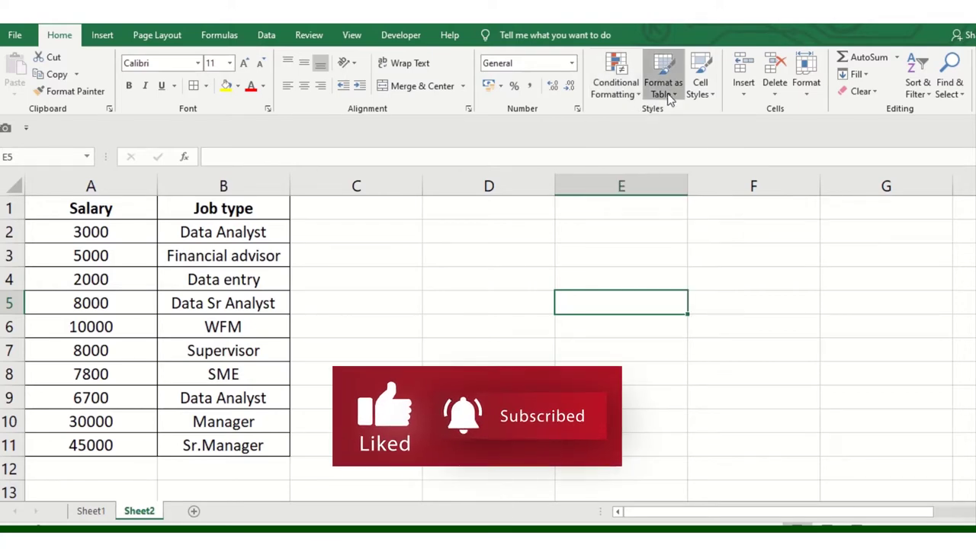
{"action": "left_click", "coordinate": [697, 95]}
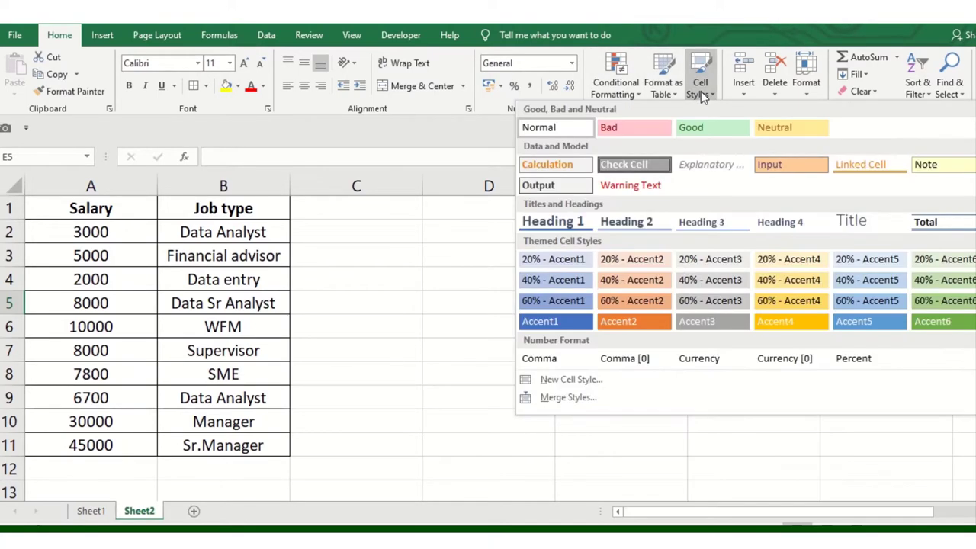
{"action": "left_click", "coordinate": [494, 262]}
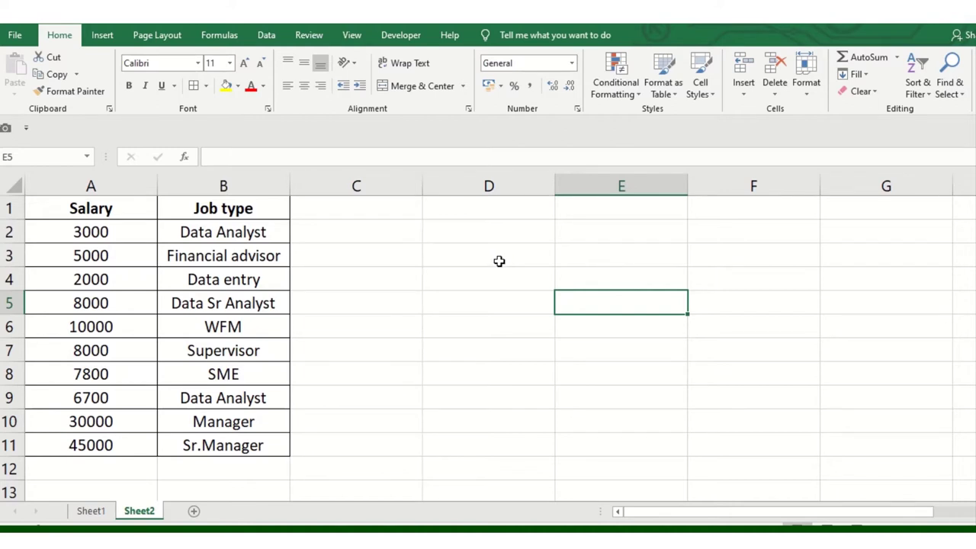
{"action": "left_click", "coordinate": [639, 97]}
{"action": "left_click", "coordinate": [428, 295]}
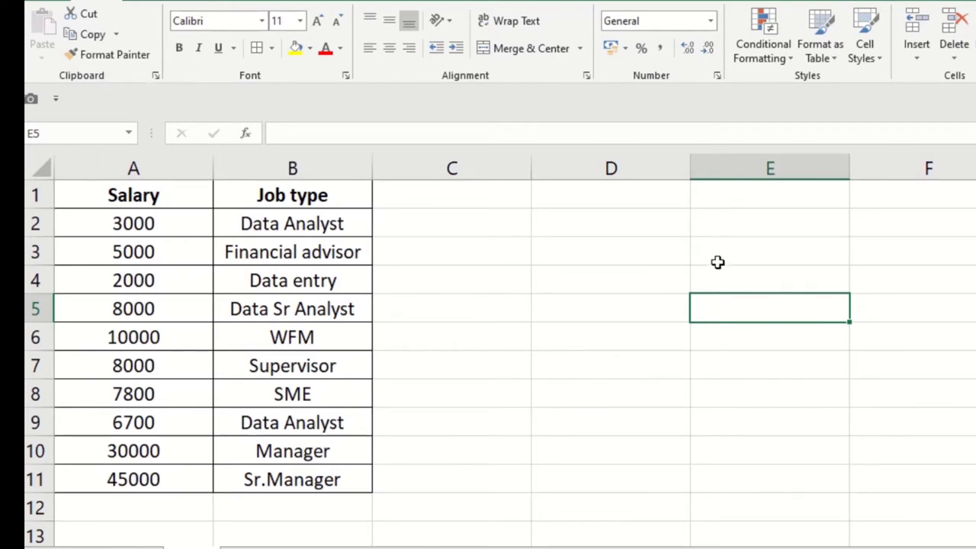
{"action": "left_click", "coordinate": [621, 309]}
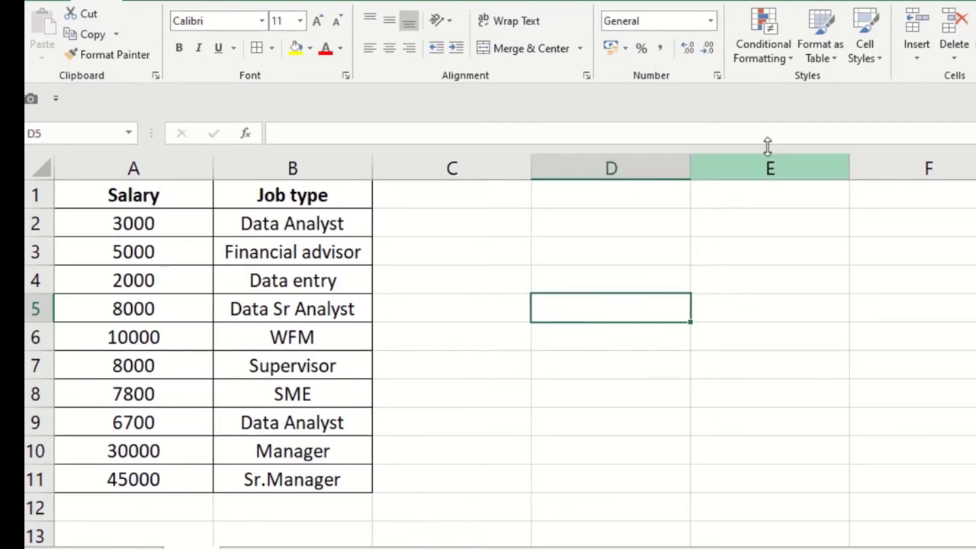
{"action": "left_click", "coordinate": [762, 53]}
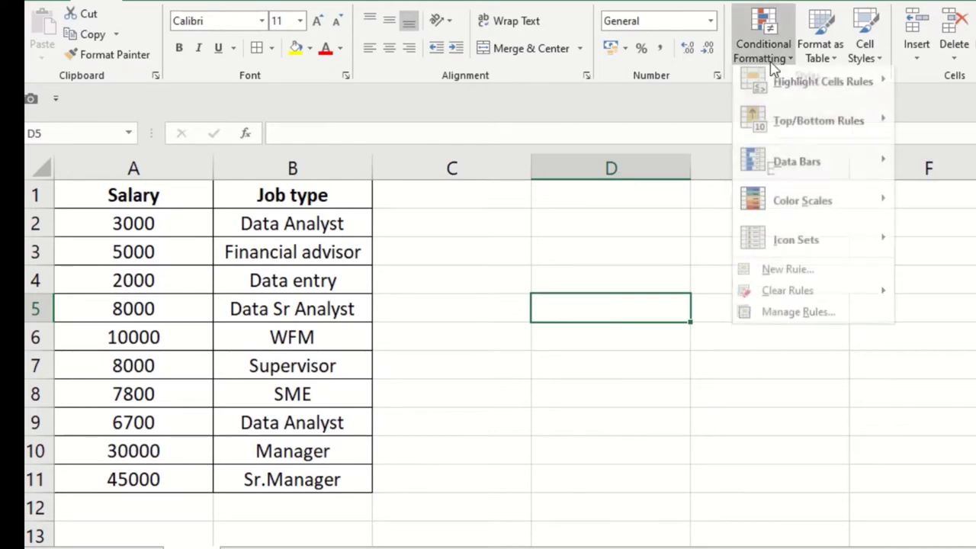
{"action": "left_click", "coordinate": [403, 294]}
Step: Select the salary table A1:B11 and try a Greater Than highlight rule, then cancel it
{"action": "left_click_drag", "start_coordinate": [135, 204], "coordinate": [134, 337]}
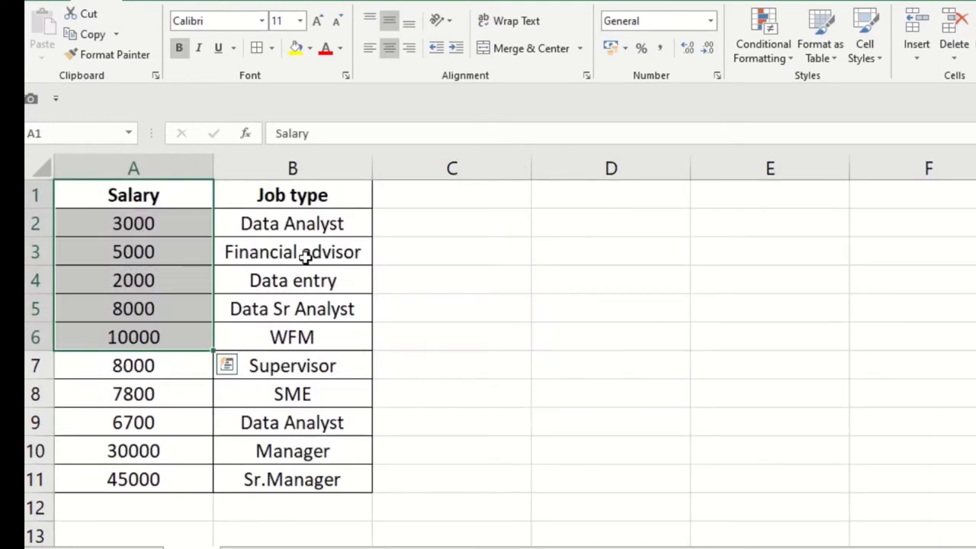
{"action": "left_click", "coordinate": [324, 253]}
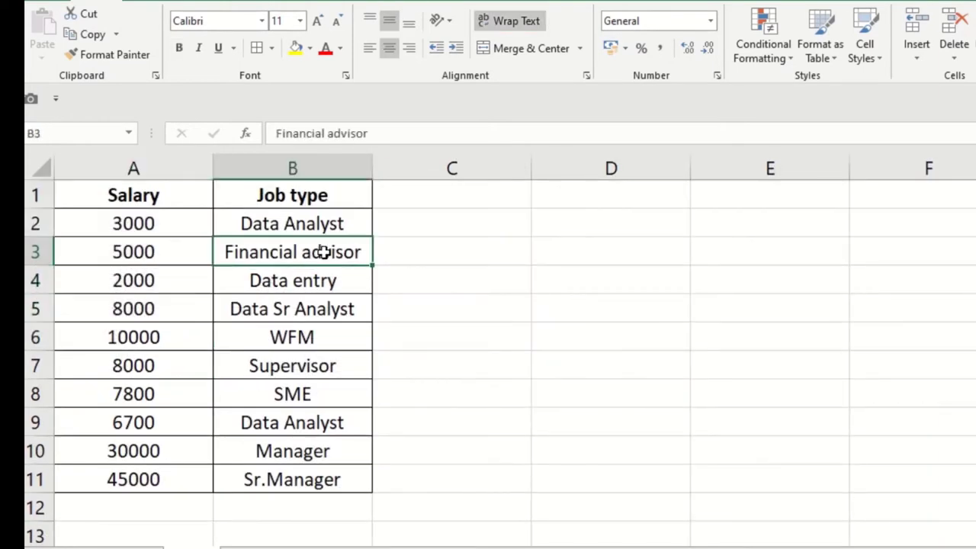
{"action": "left_click_drag", "start_coordinate": [166, 221], "coordinate": [154, 473]}
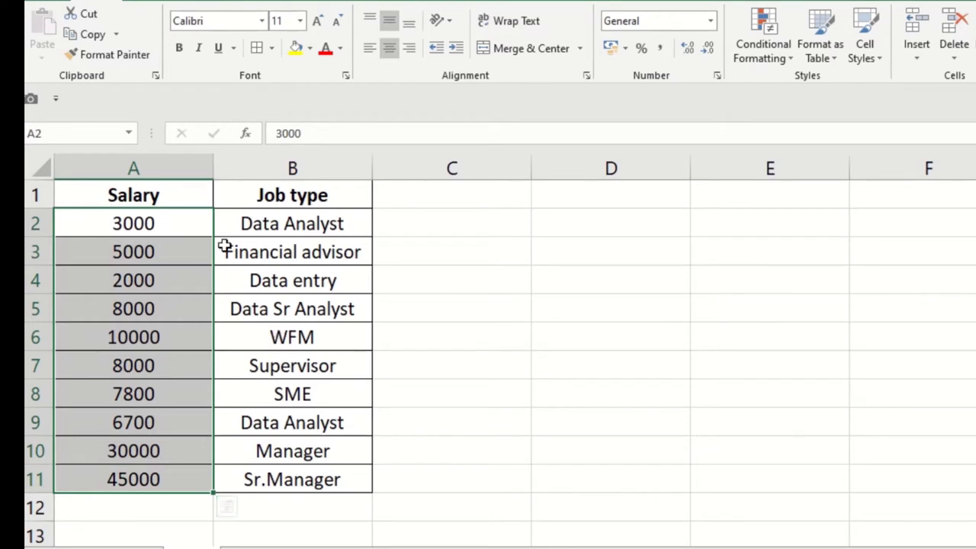
{"action": "left_click_drag", "start_coordinate": [186, 190], "coordinate": [283, 192]}
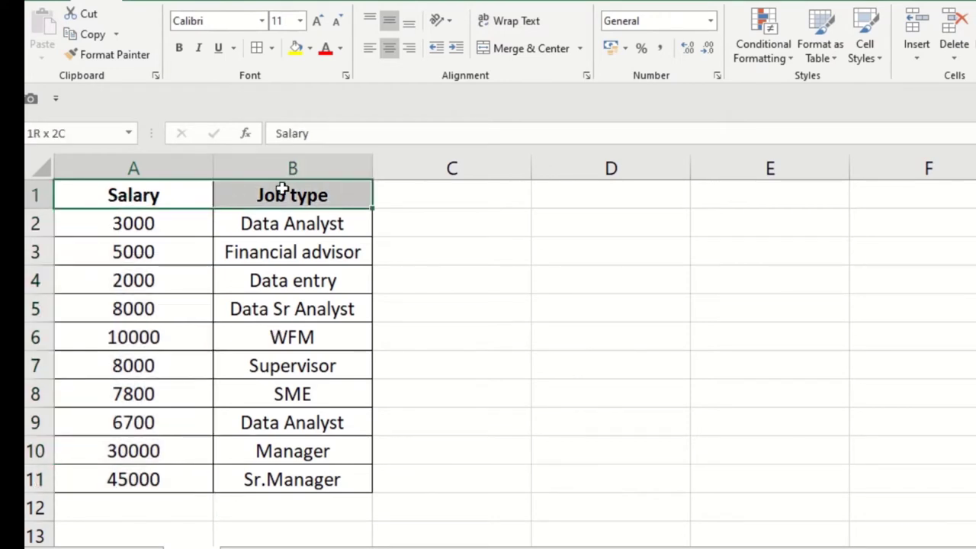
{"action": "left_click", "coordinate": [293, 280]}
{"action": "left_click_drag", "start_coordinate": [149, 197], "coordinate": [267, 473]}
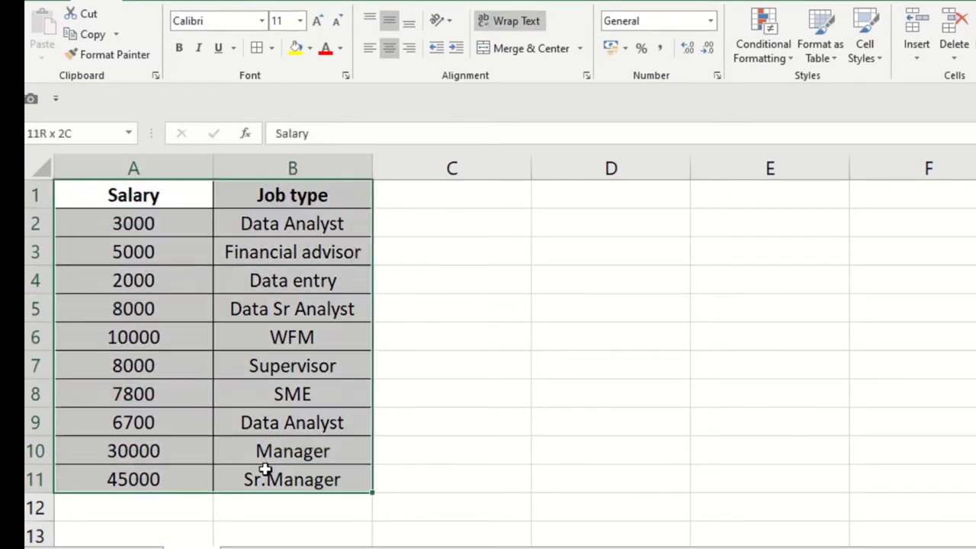
{"action": "left_click", "coordinate": [763, 48]}
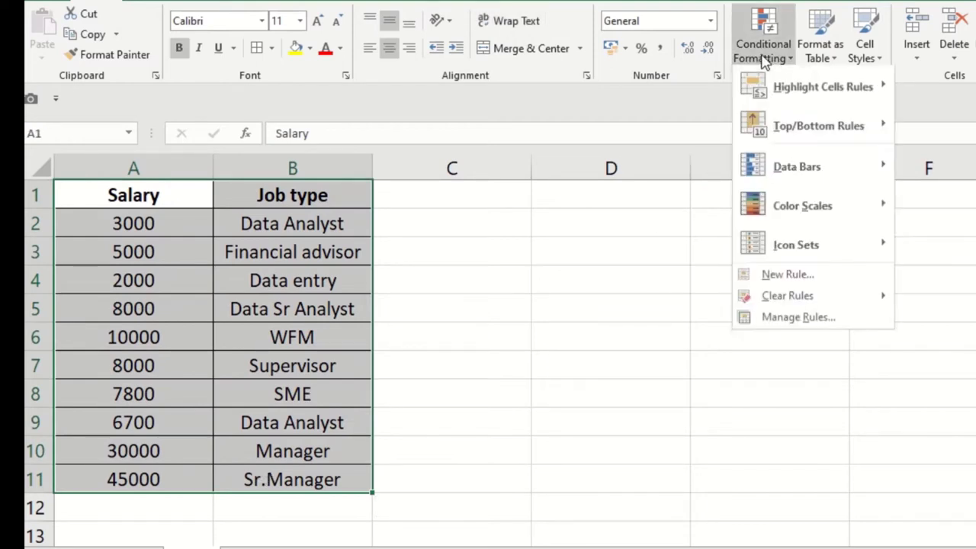
{"action": "mouse_move", "coordinate": [822, 92]}
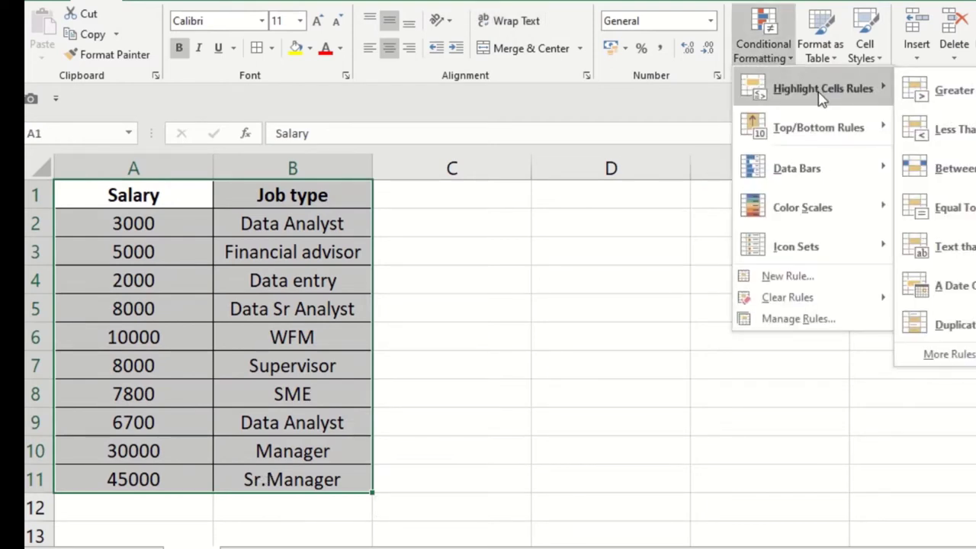
{"action": "left_click", "coordinate": [942, 90]}
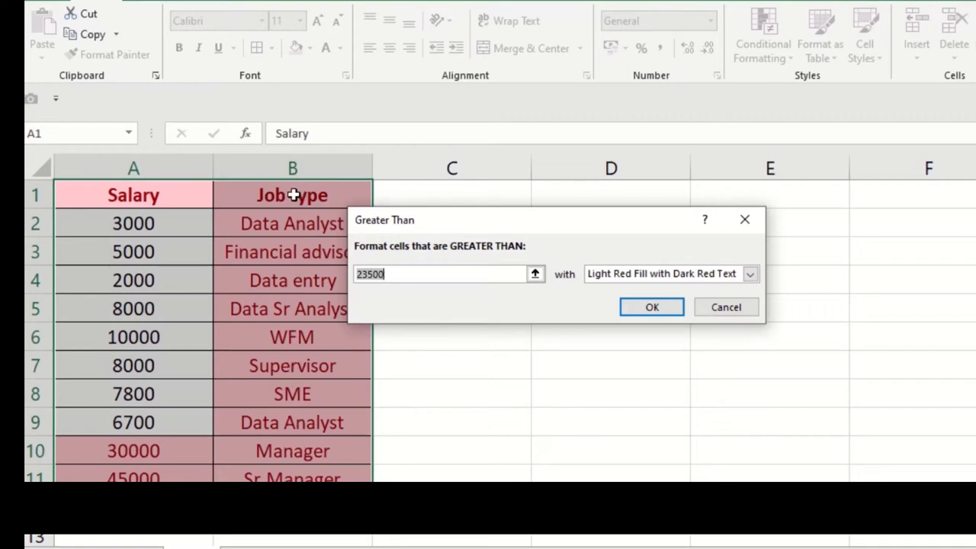
{"action": "left_click", "coordinate": [737, 313]}
Step: Apply a Greater Than 5000 light red highlight rule to the Salary column A1:A11
{"action": "left_click", "coordinate": [267, 279]}
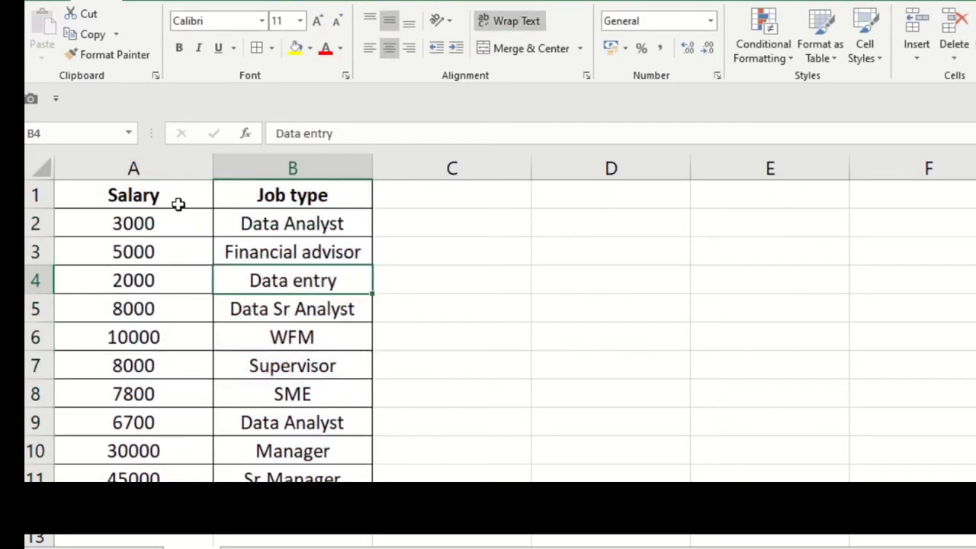
{"action": "left_click_drag", "start_coordinate": [176, 196], "coordinate": [157, 478]}
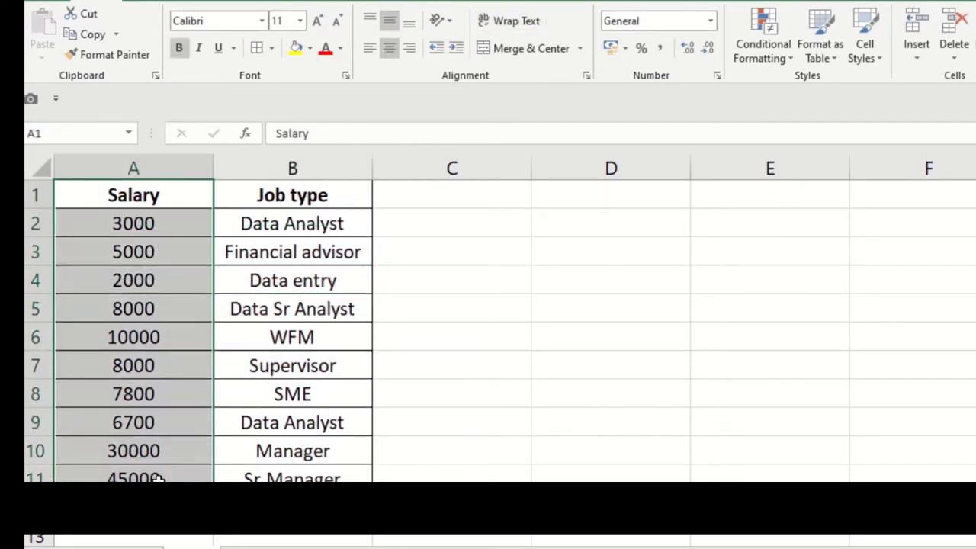
{"action": "left_click", "coordinate": [766, 55]}
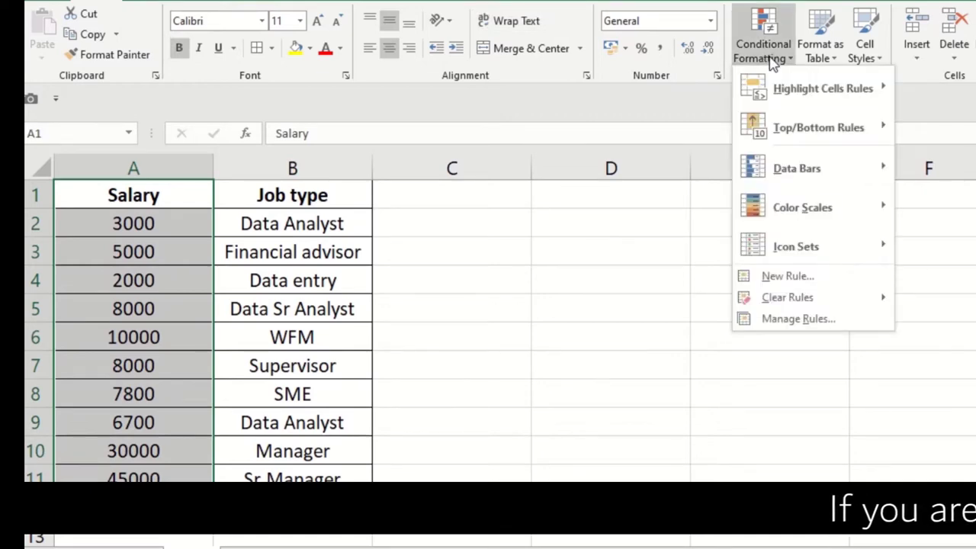
{"action": "mouse_move", "coordinate": [824, 88]}
{"action": "left_click", "coordinate": [945, 89]}
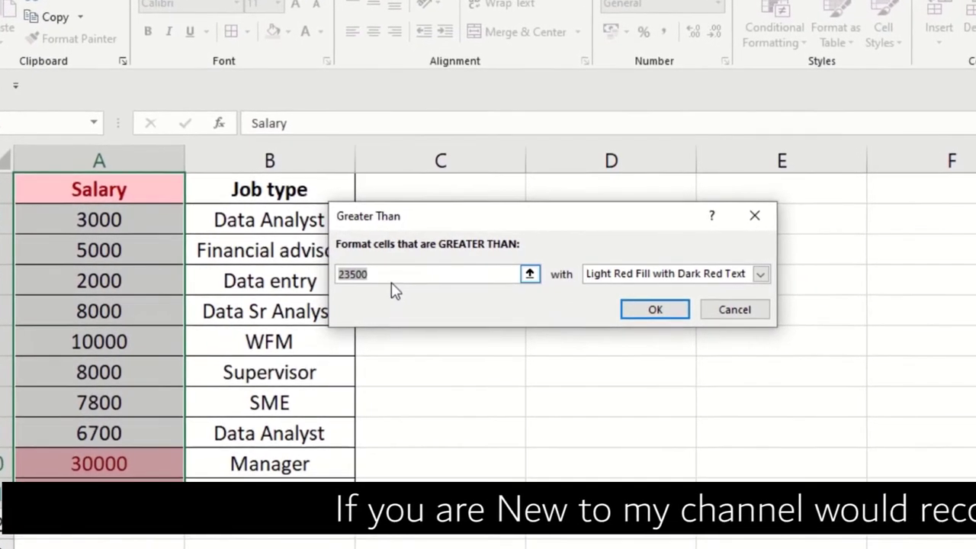
{"action": "left_click", "coordinate": [391, 282]}
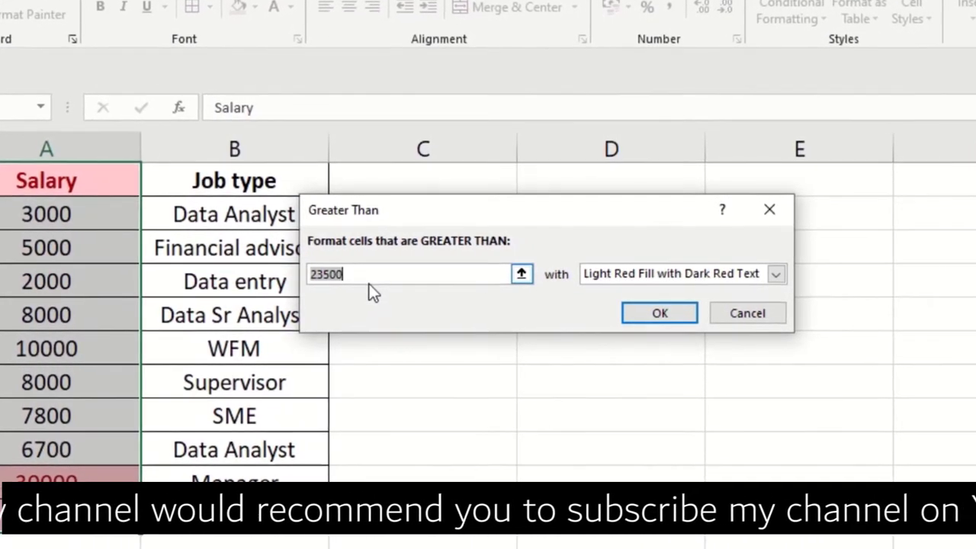
{"action": "type", "text": "5"}
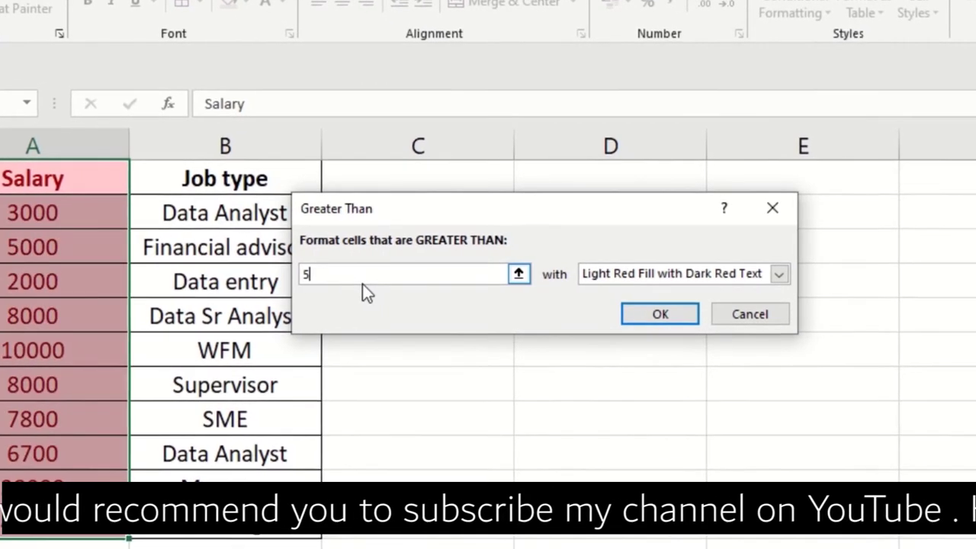
{"action": "type", "text": "000"}
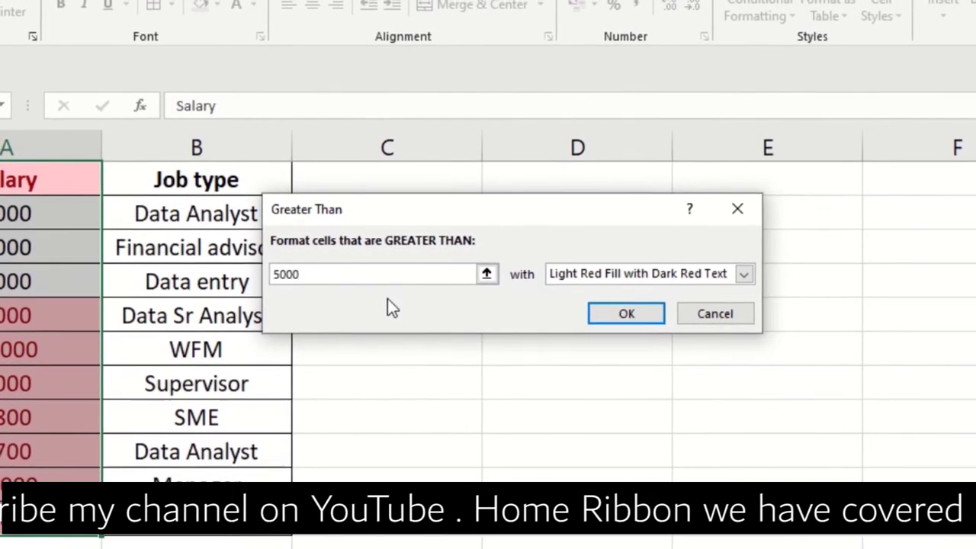
{"action": "left_click", "coordinate": [626, 313]}
Step: Compare the plain 3000 and 5000 salaries with the highlighted ones, then reselect the Salary column
{"action": "left_click", "coordinate": [381, 382]}
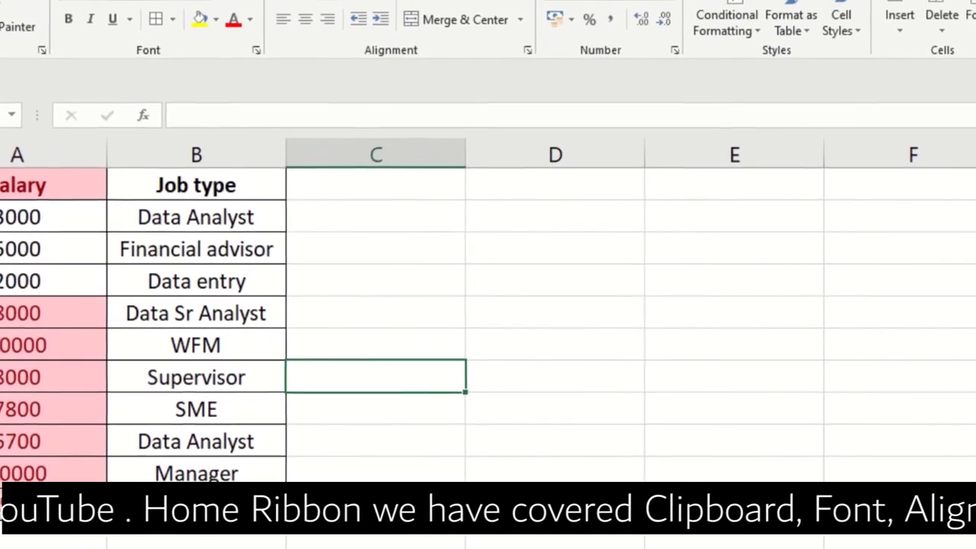
{"action": "left_click_drag", "start_coordinate": [70, 218], "coordinate": [47, 251]}
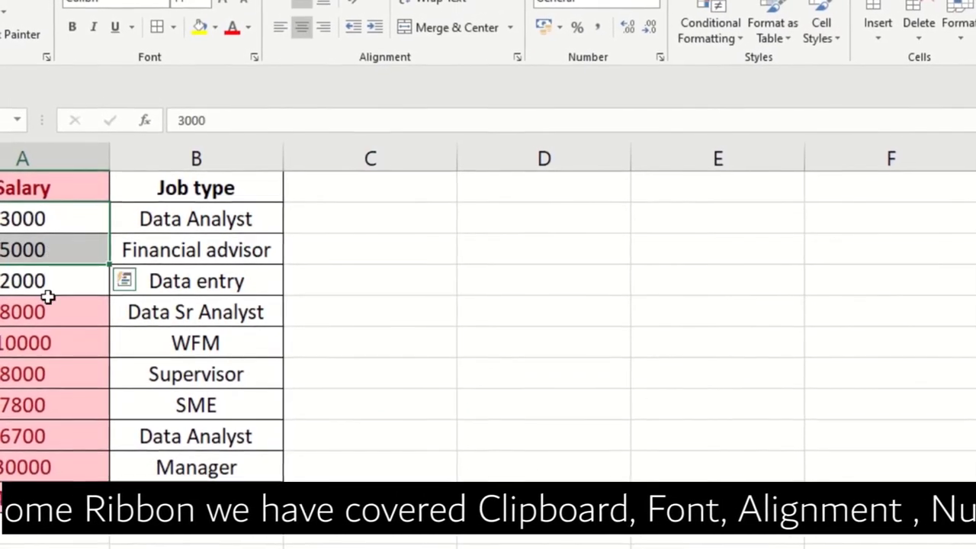
{"action": "left_click", "coordinate": [84, 374]}
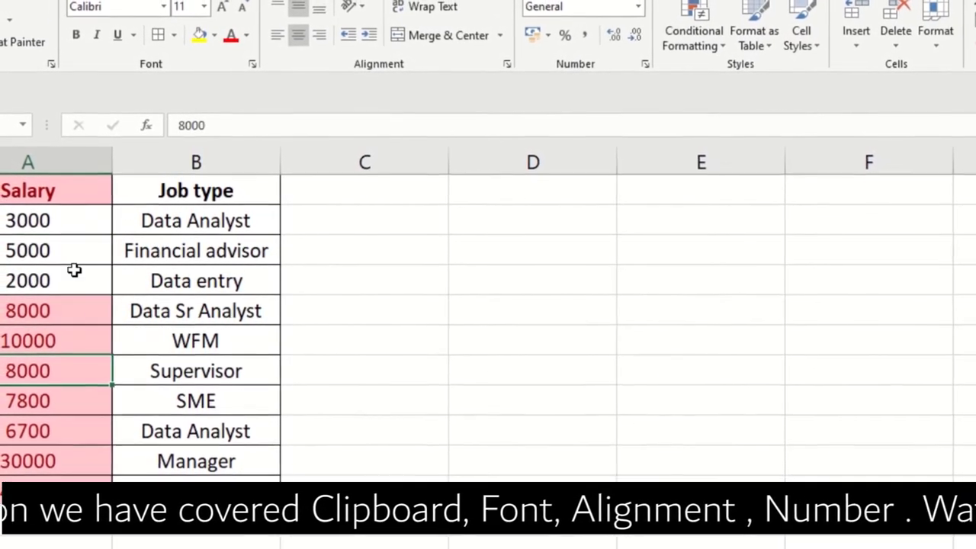
{"action": "left_click", "coordinate": [65, 221]}
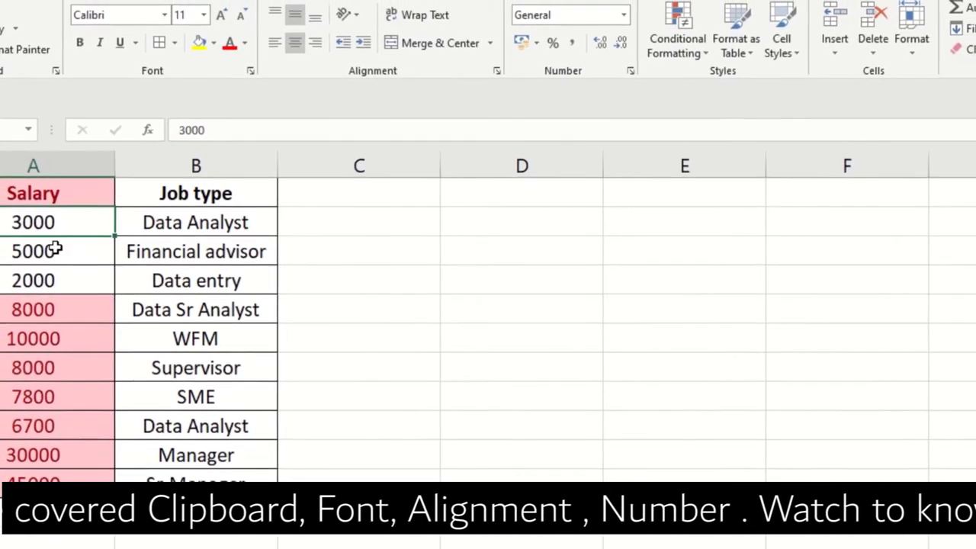
{"action": "left_click", "coordinate": [55, 248]}
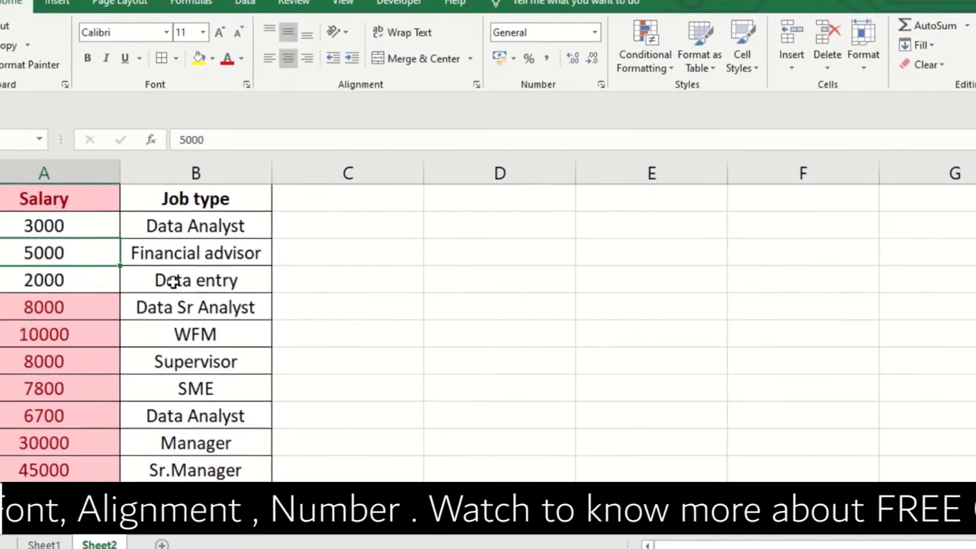
{"action": "left_click", "coordinate": [85, 358]}
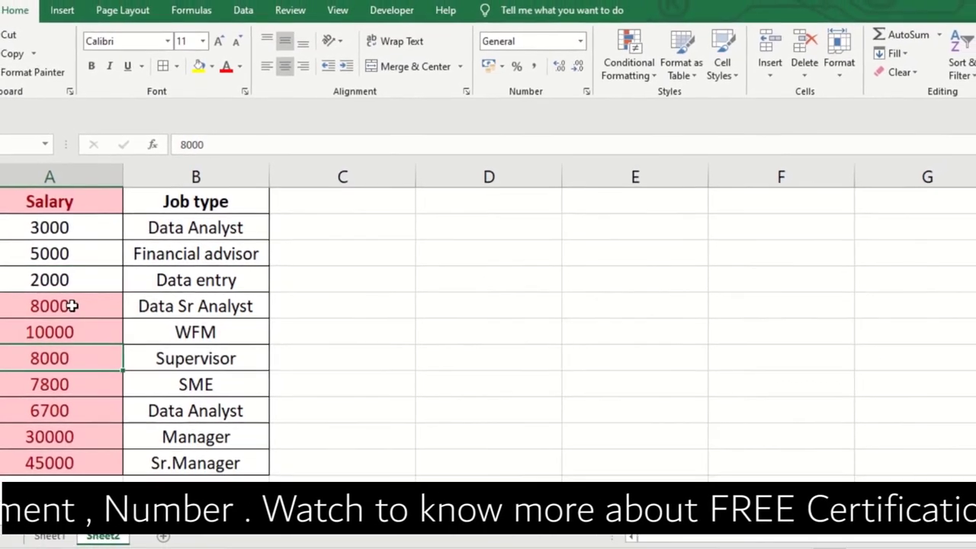
{"action": "left_click_drag", "start_coordinate": [69, 332], "coordinate": [66, 453]}
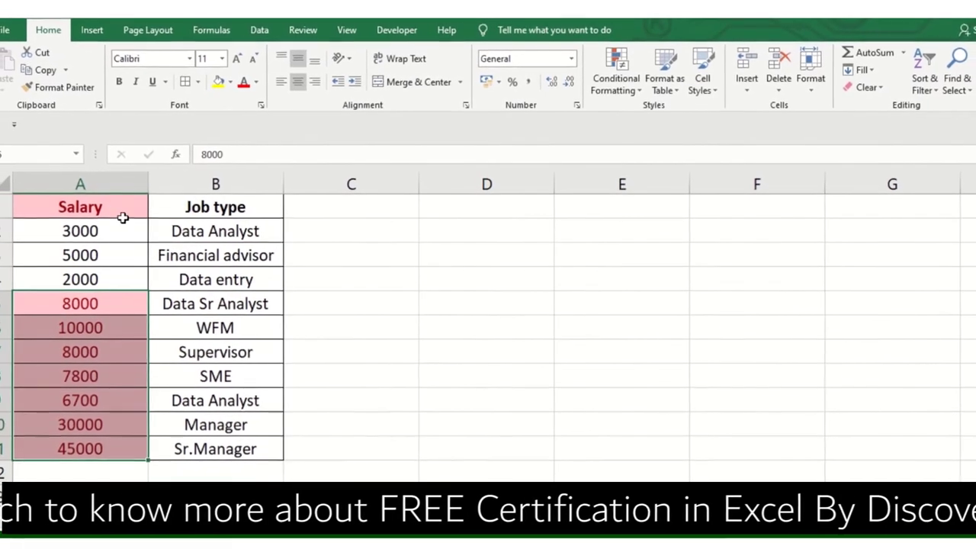
{"action": "left_click_drag", "start_coordinate": [122, 218], "coordinate": [99, 448]}
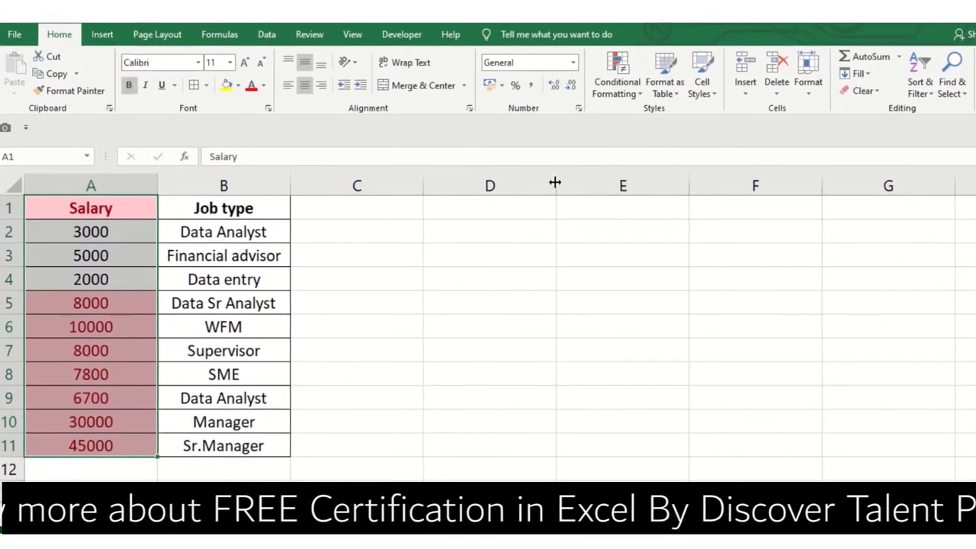
Step: Clear the highlight rules from the selected Salary cells
{"action": "left_click", "coordinate": [618, 80]}
{"action": "mouse_move", "coordinate": [638, 113]}
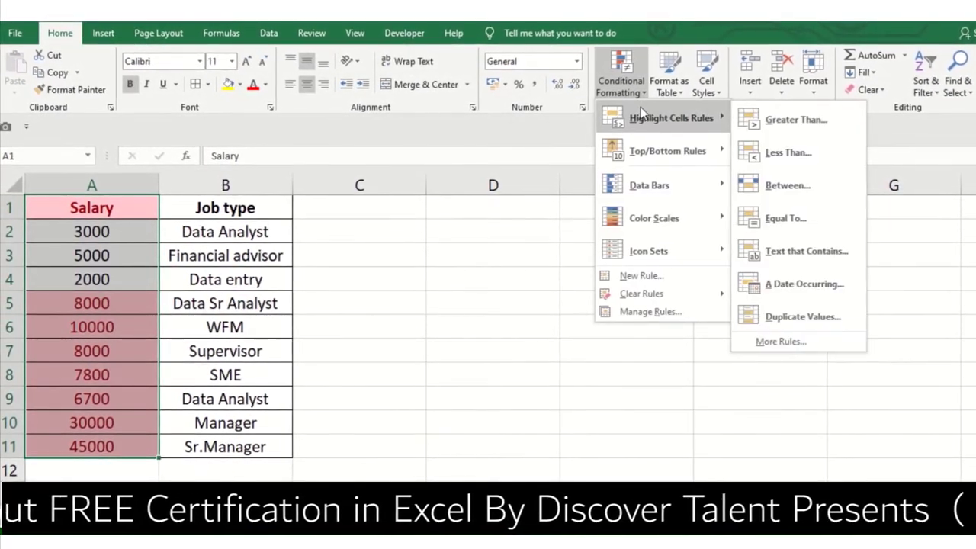
{"action": "mouse_move", "coordinate": [686, 294]}
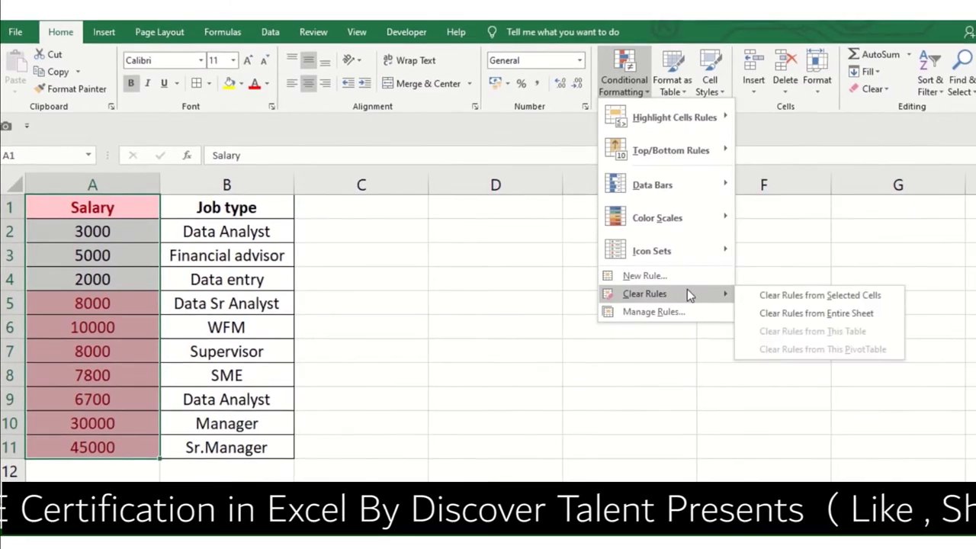
{"action": "left_click", "coordinate": [814, 290]}
Step: Set up a Less Than highlight rule for the salaries with a trial threshold of 6000
{"action": "left_click", "coordinate": [641, 86]}
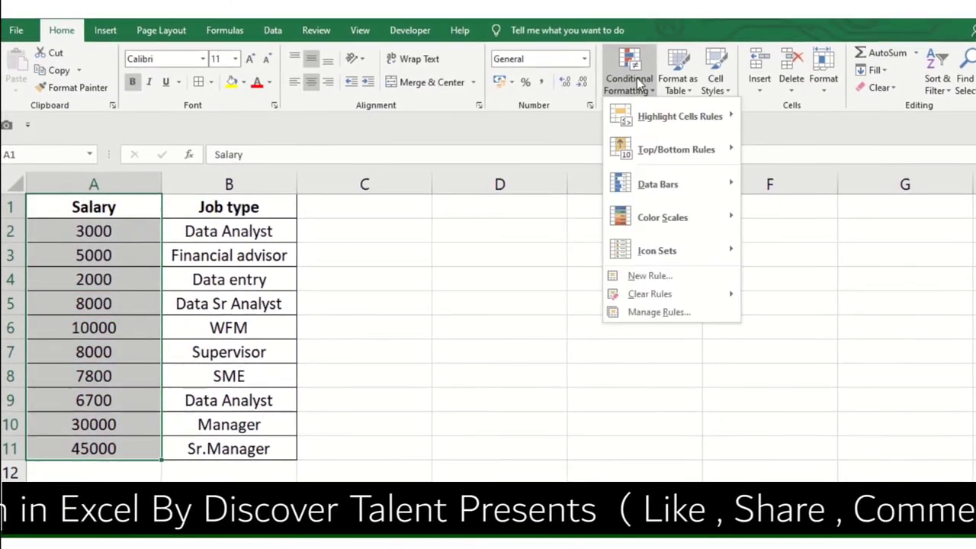
{"action": "mouse_move", "coordinate": [666, 107]}
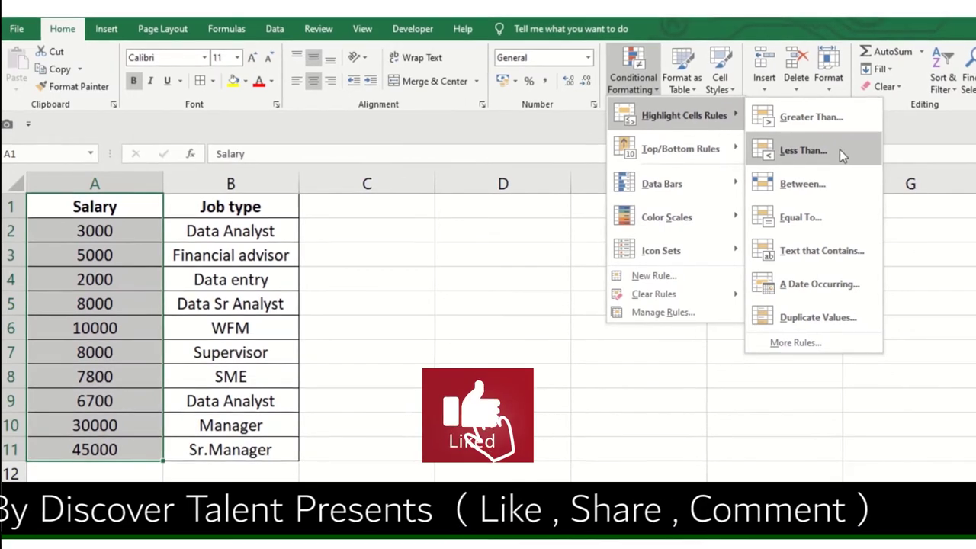
{"action": "left_click", "coordinate": [818, 145]}
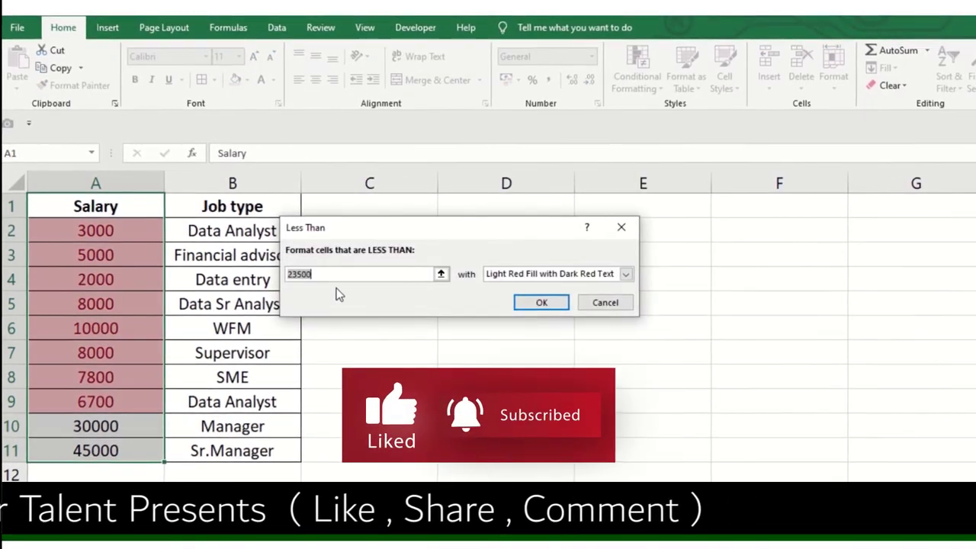
{"action": "type", "text": "10"}
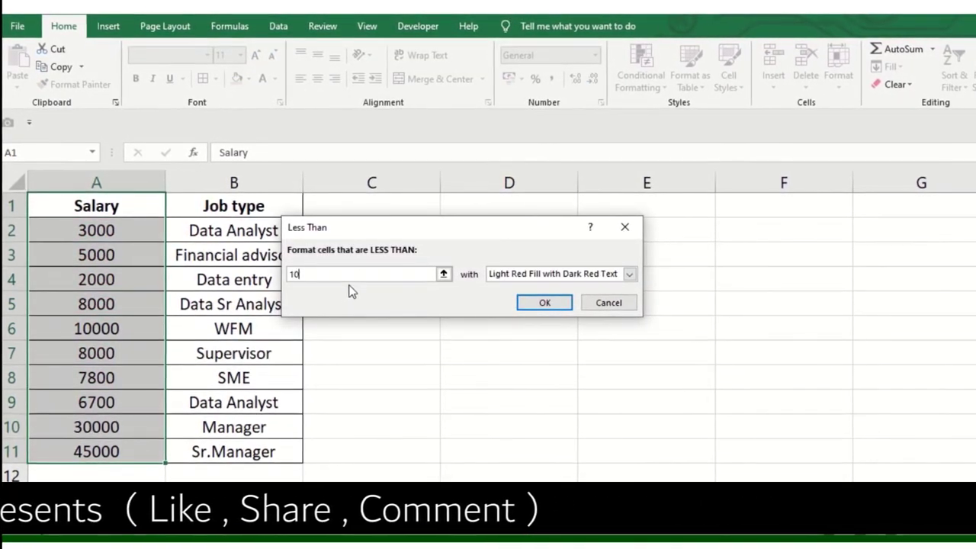
{"action": "type", "text": "00"}
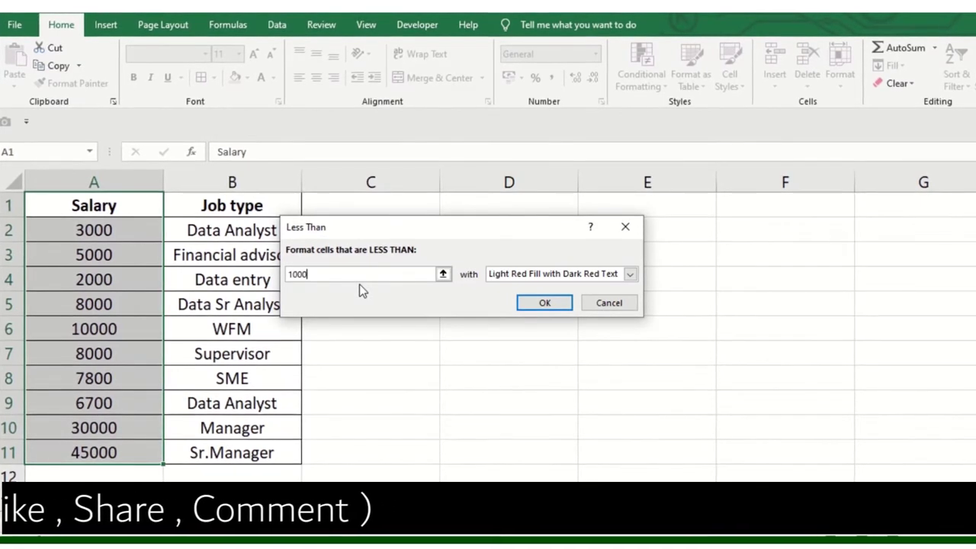
{"action": "key", "text": "BackSpace"}
{"action": "key", "text": "BackSpace"}
{"action": "key", "text": "BackSpace"}
{"action": "key", "text": "BackSpace"}
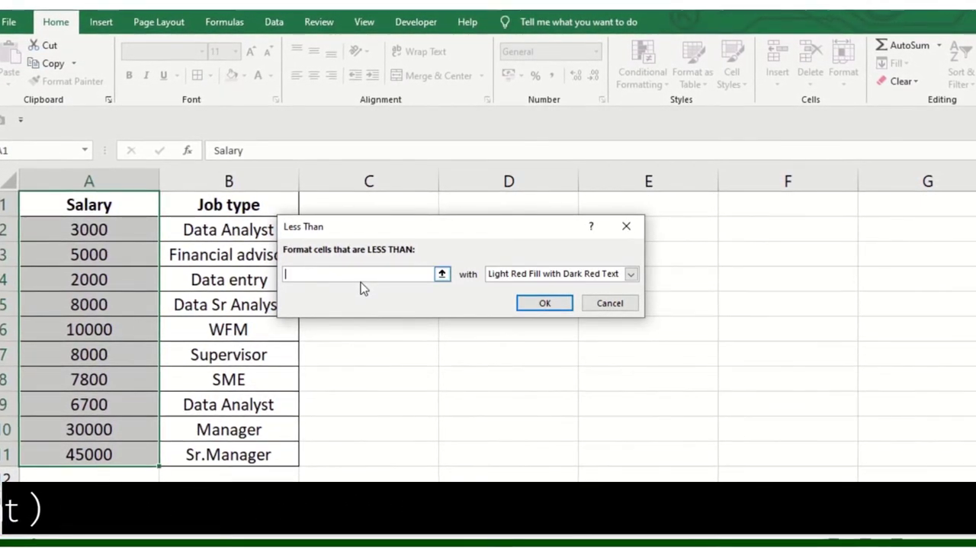
{"action": "type", "text": "600"}
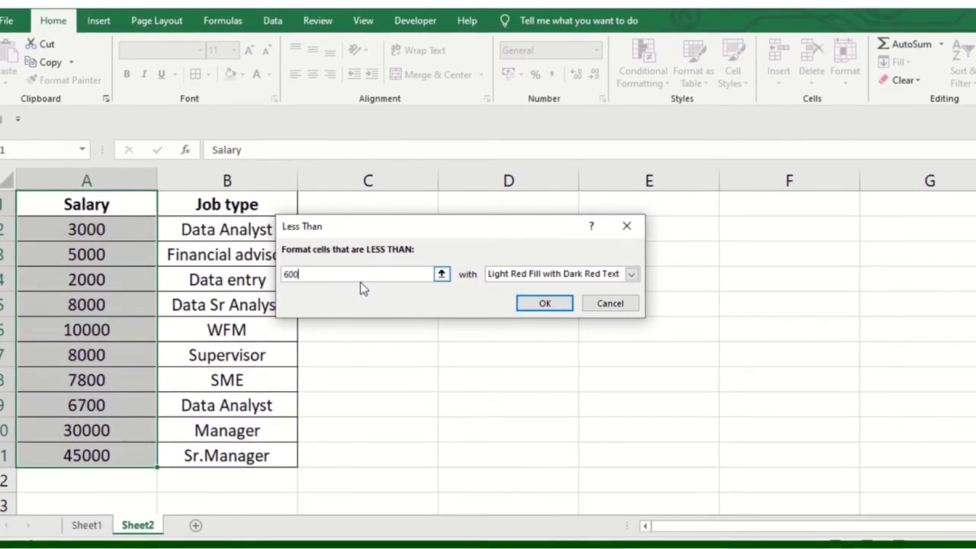
{"action": "type", "text": "0"}
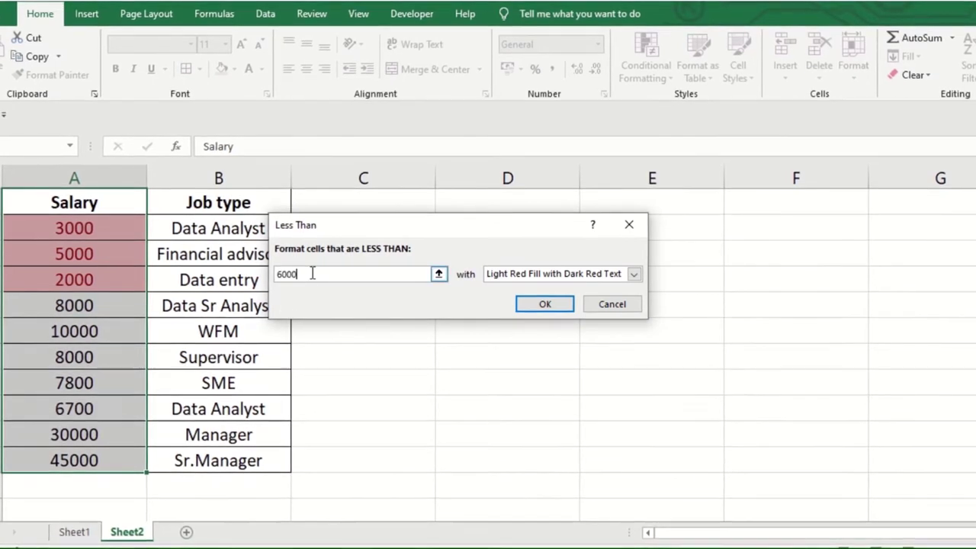
Step: Discard the Less Than rule and apply a Between 8000 and 20000 light red highlight rule
{"action": "left_click", "coordinate": [620, 304]}
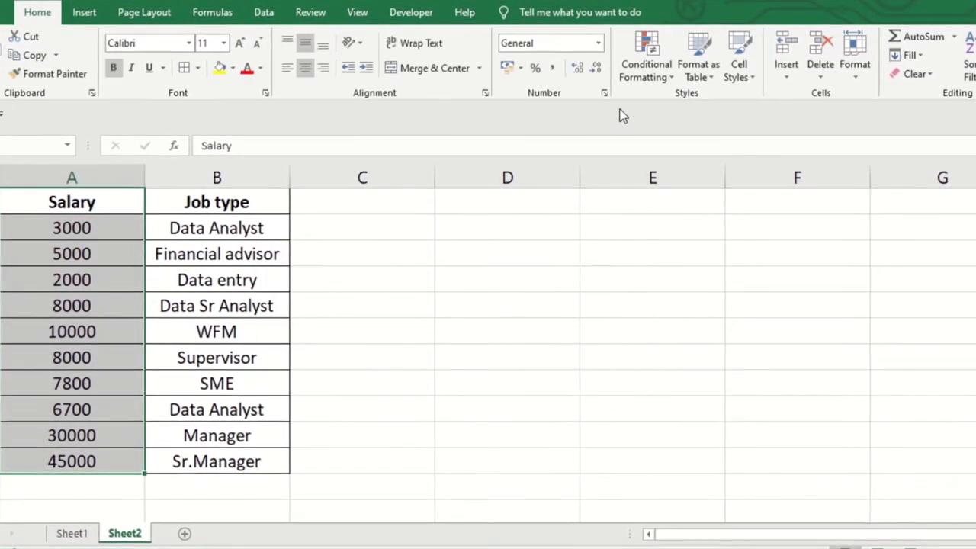
{"action": "left_click", "coordinate": [646, 67]}
{"action": "mouse_move", "coordinate": [677, 112]}
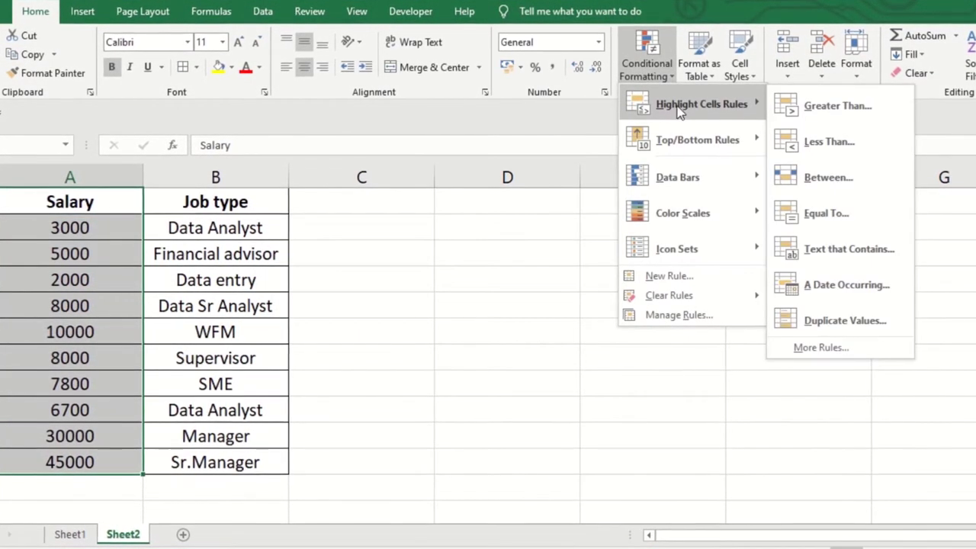
{"action": "left_click", "coordinate": [870, 177]}
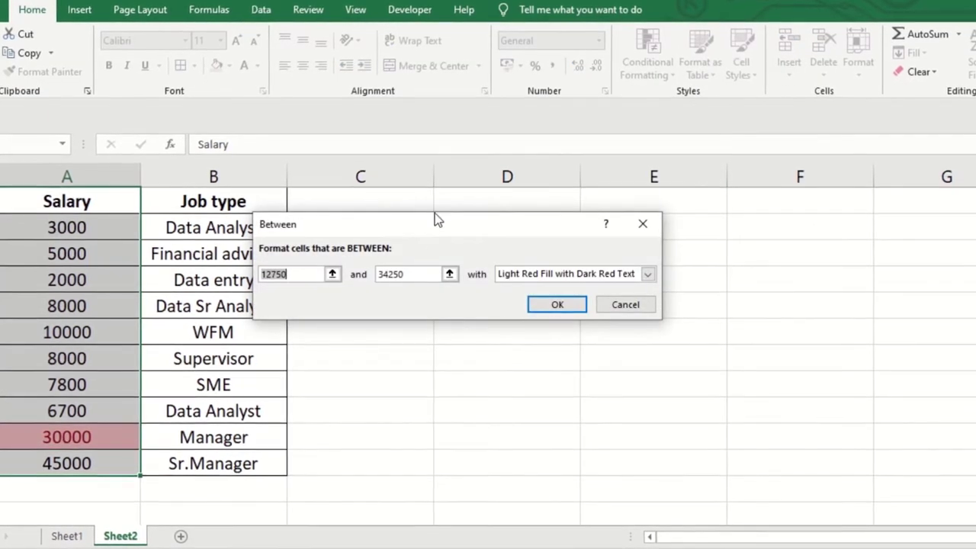
{"action": "left_click_drag", "start_coordinate": [440, 230], "coordinate": [497, 285]}
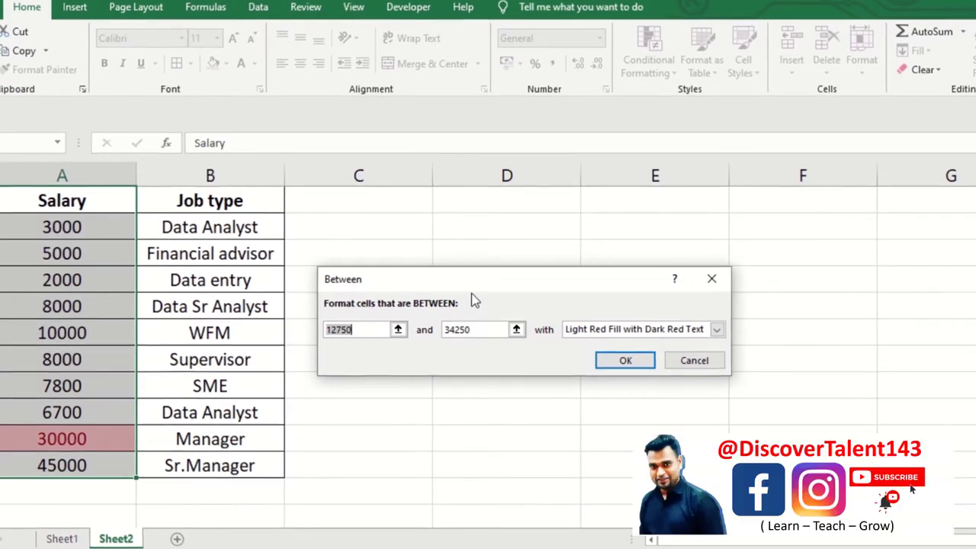
{"action": "type", "text": "8"}
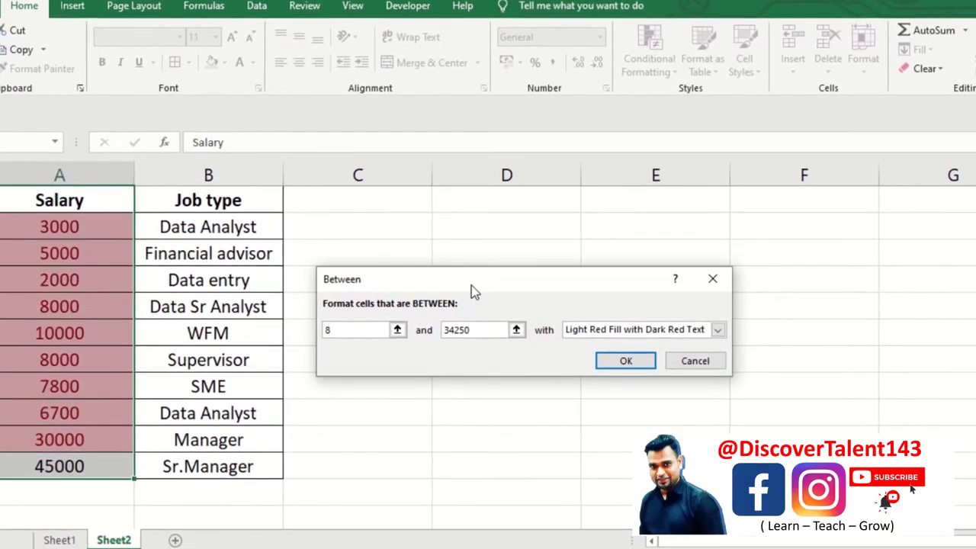
{"action": "type", "text": "000"}
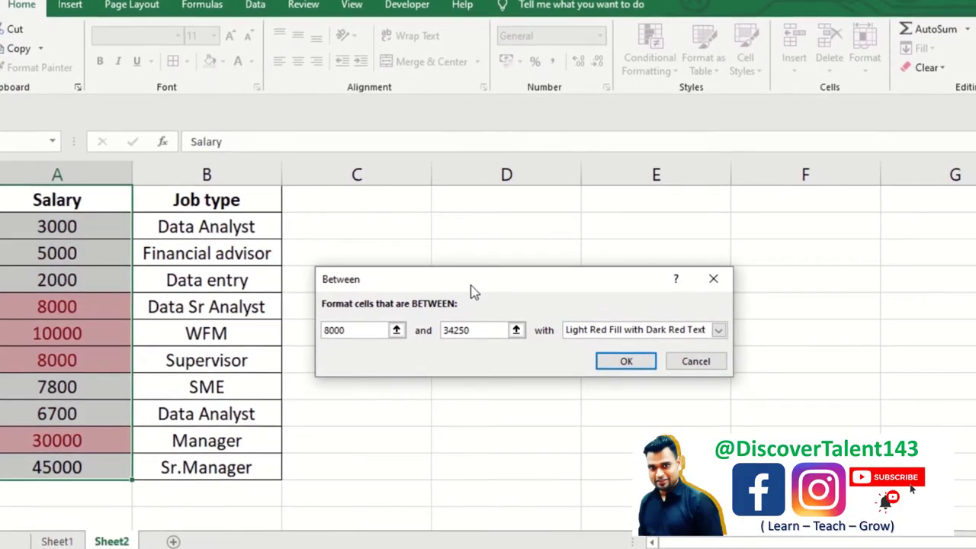
{"action": "type", "text": "100"}
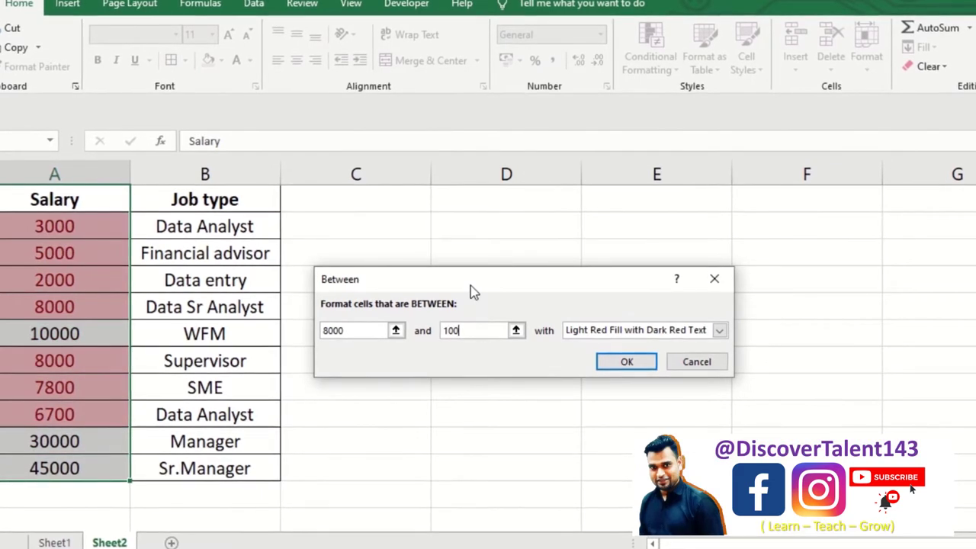
{"action": "type", "text": "0"}
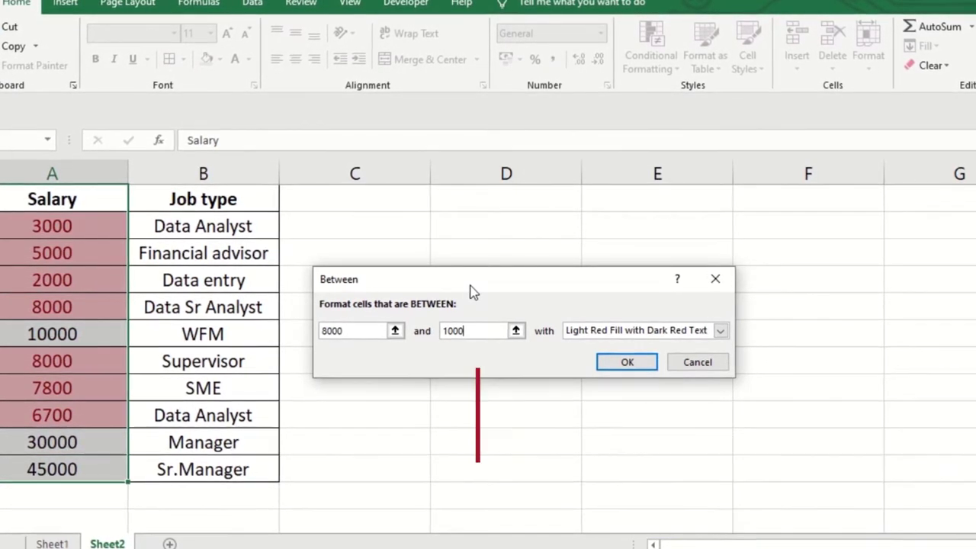
{"action": "key", "text": "BackSpace"}
{"action": "key", "text": "BackSpace"}
{"action": "key", "text": "BackSpace"}
{"action": "key", "text": "BackSpace"}
{"action": "type", "text": "2"}
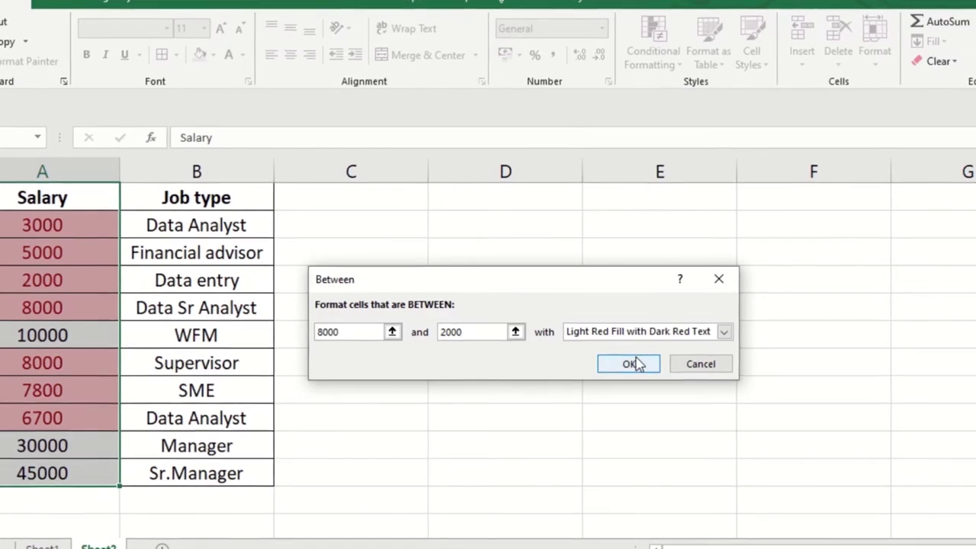
{"action": "type", "text": "0"}
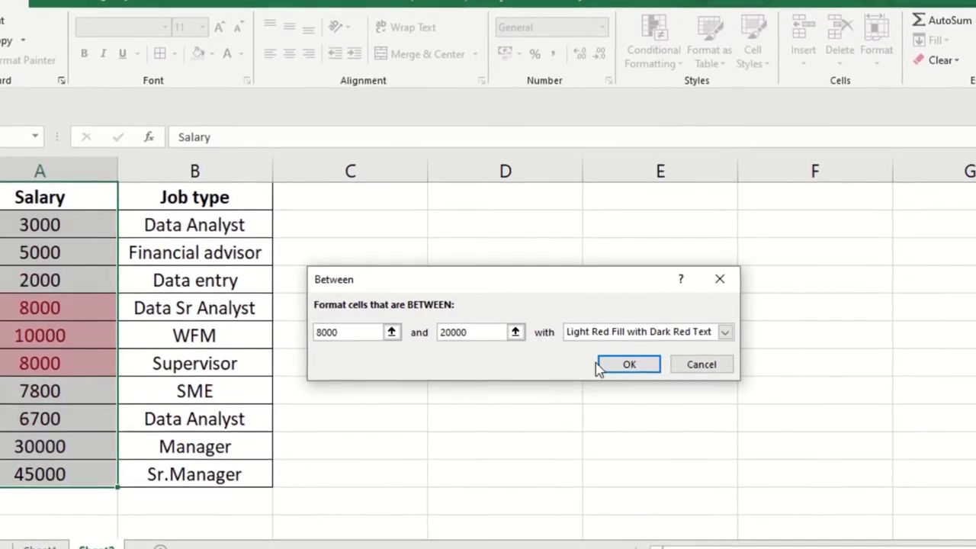
{"action": "left_click", "coordinate": [637, 365]}
{"action": "left_click", "coordinate": [440, 371]}
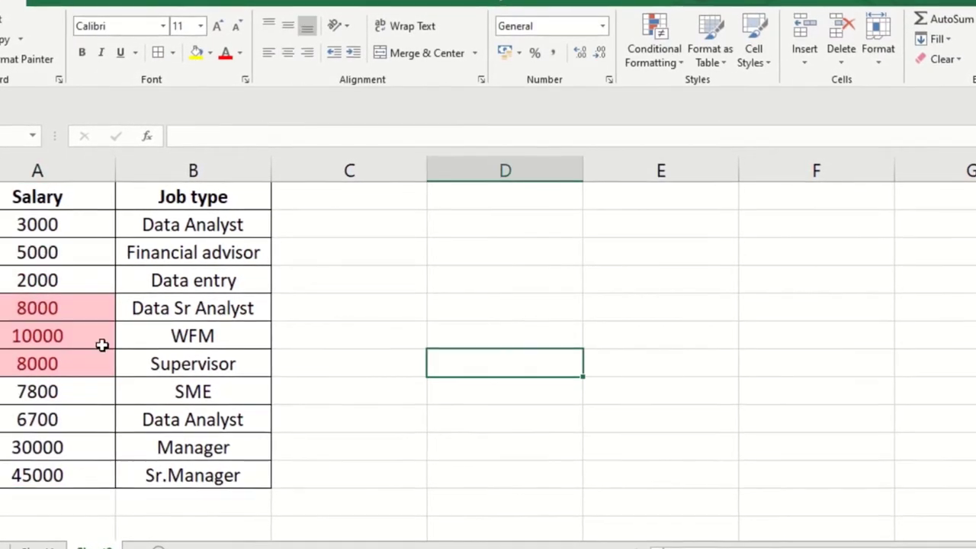
{"action": "left_click", "coordinate": [54, 312]}
{"action": "left_click", "coordinate": [82, 364]}
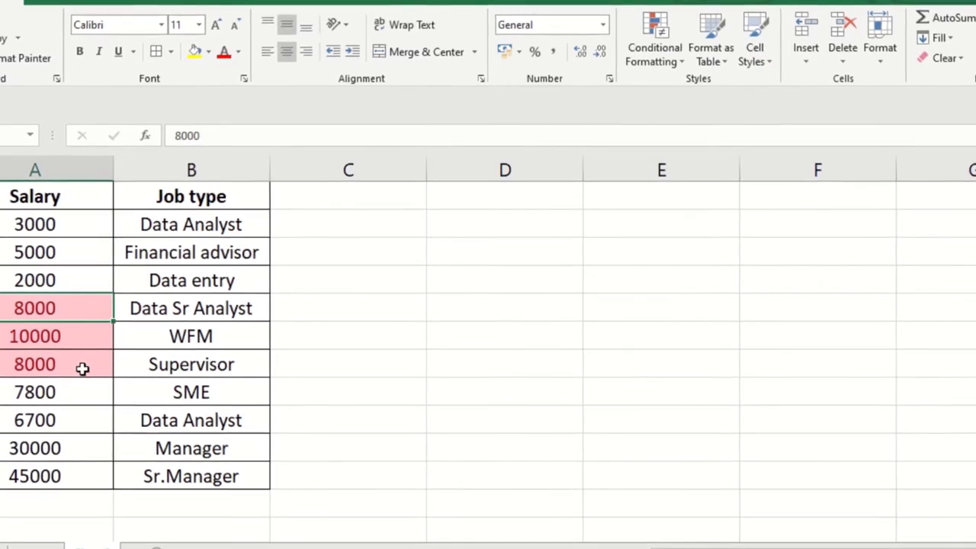
{"action": "left_click_drag", "start_coordinate": [31, 196], "coordinate": [43, 476]}
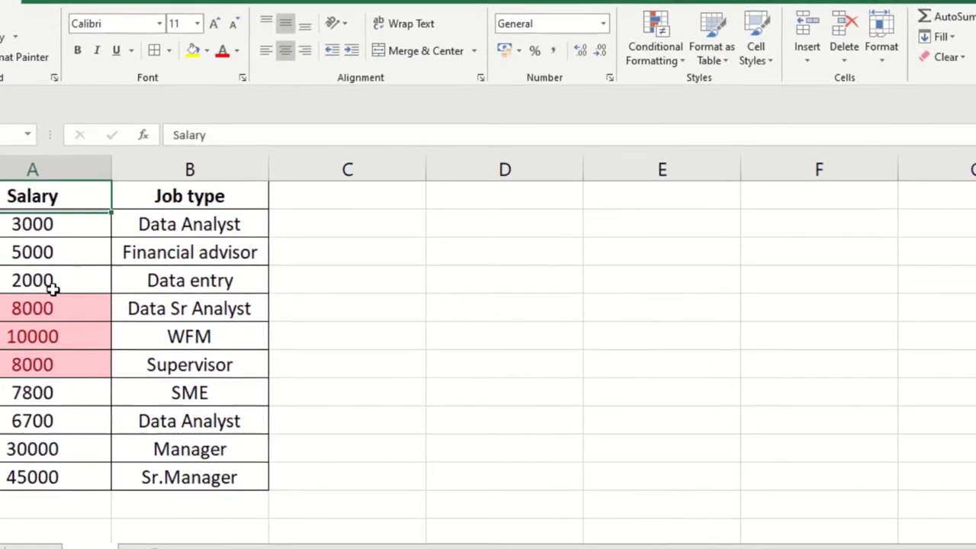
{"action": "left_click", "coordinate": [658, 42]}
{"action": "mouse_move", "coordinate": [698, 88]}
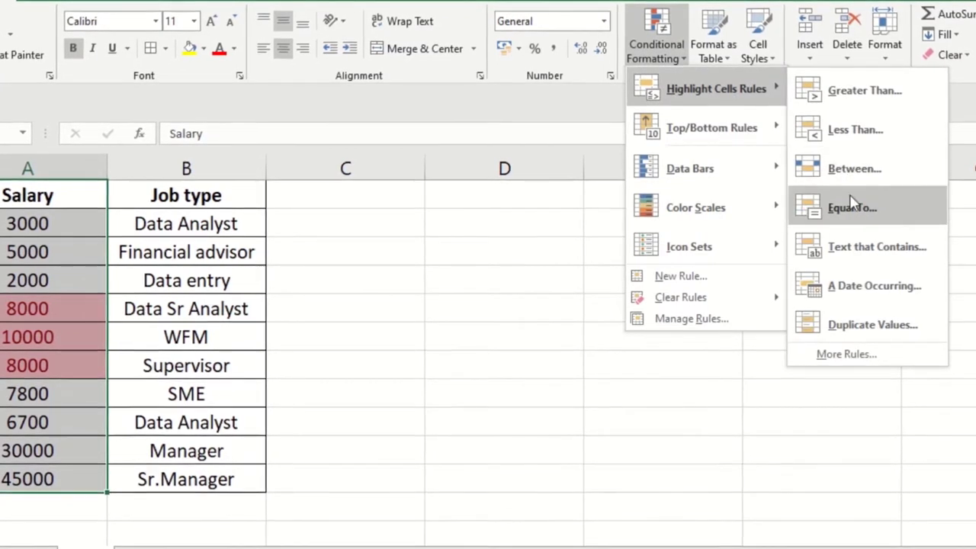
{"action": "left_click", "coordinate": [294, 322]}
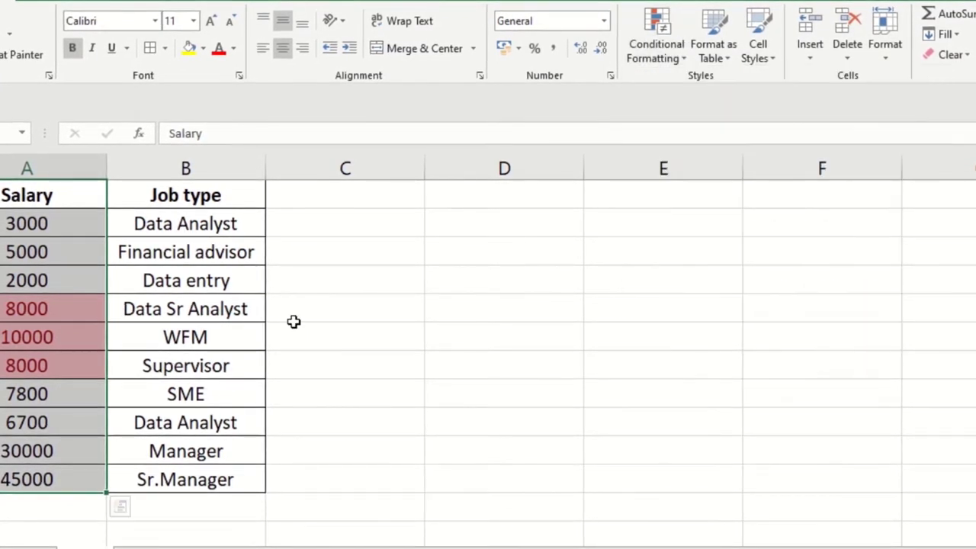
{"action": "key", "text": "ctrl+z"}
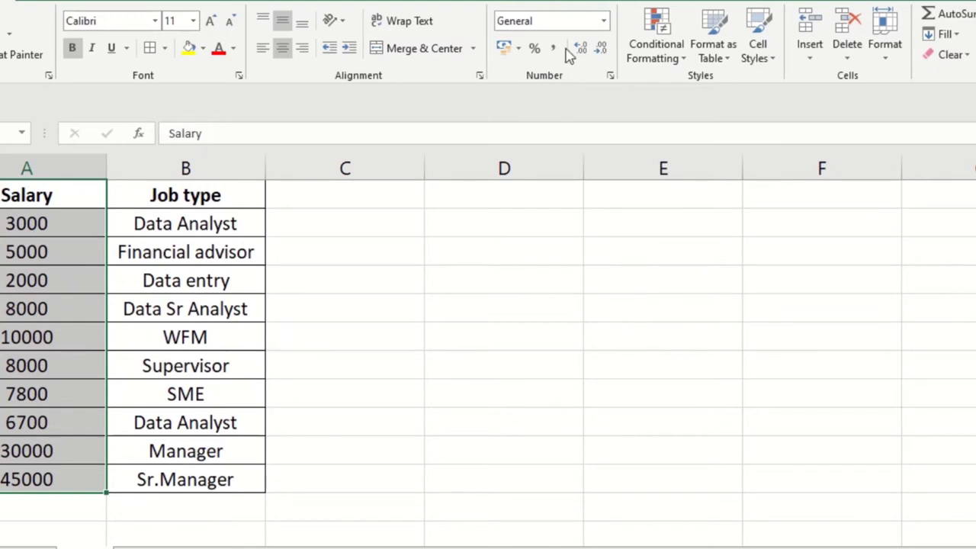
{"action": "left_click", "coordinate": [643, 53]}
{"action": "mouse_move", "coordinate": [725, 74]}
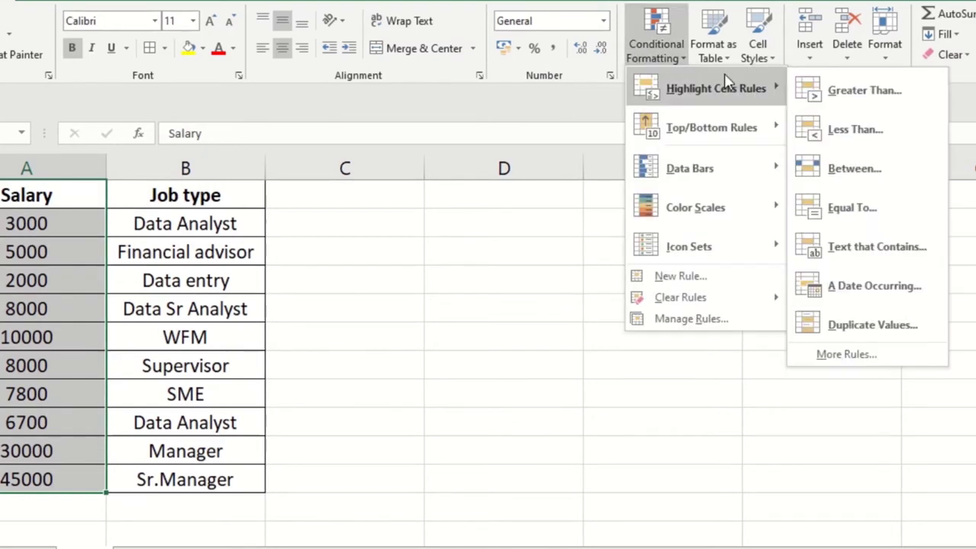
{"action": "left_click", "coordinate": [845, 219]}
{"action": "type", "text": "5"}
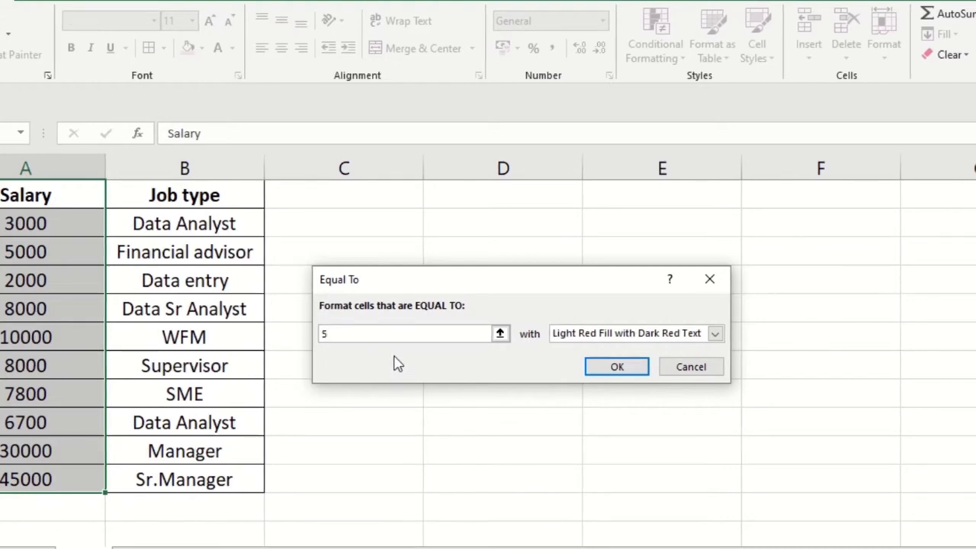
{"action": "type", "text": "000"}
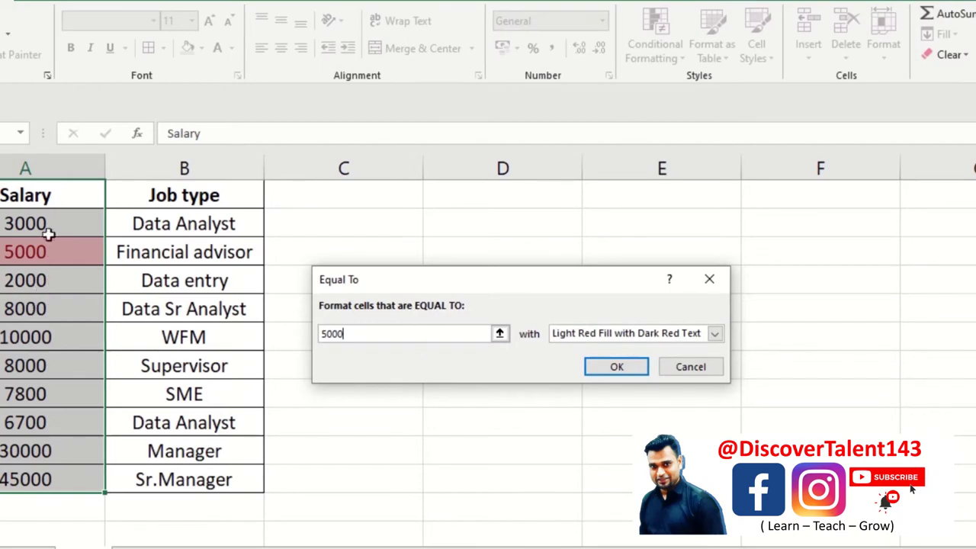
Step: Discard the Equal To 5000 rule and preview the highlight rule choices for the Salary column
{"action": "left_click", "coordinate": [682, 373]}
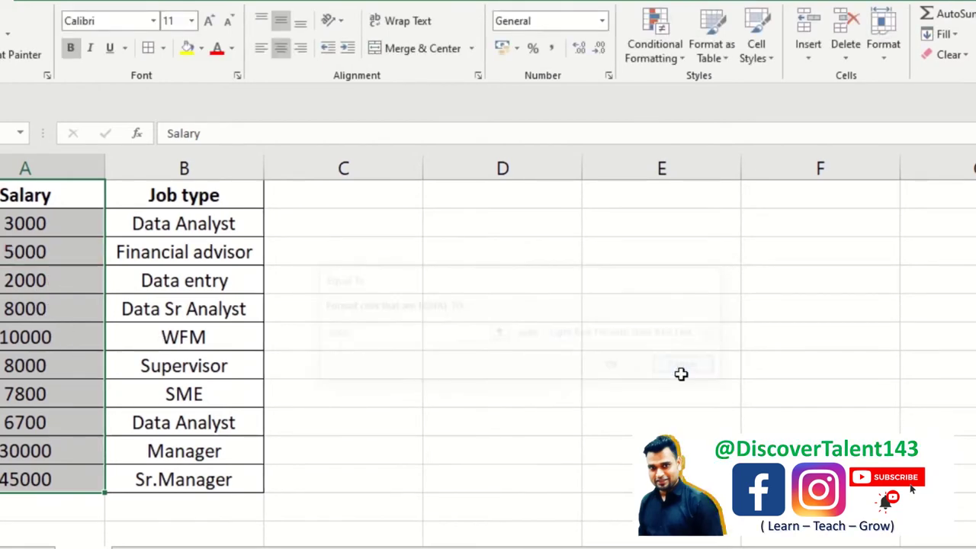
{"action": "left_click_drag", "start_coordinate": [60, 195], "coordinate": [129, 469]}
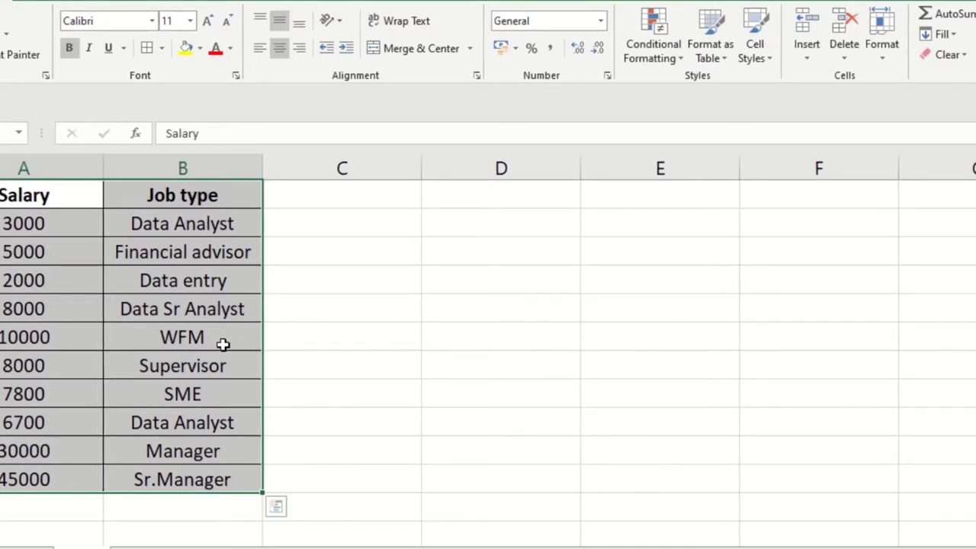
{"action": "left_click_drag", "start_coordinate": [29, 197], "coordinate": [29, 478]}
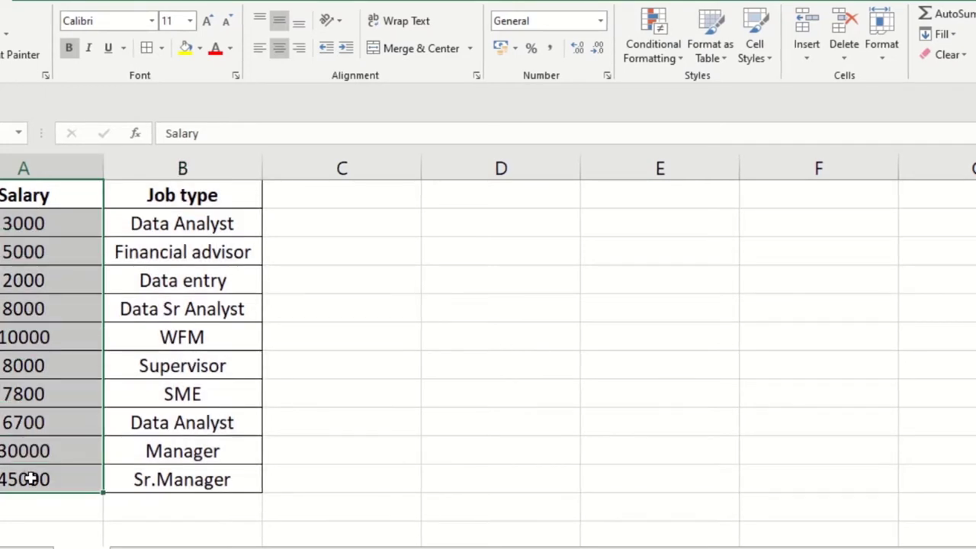
{"action": "left_click", "coordinate": [662, 67]}
{"action": "mouse_move", "coordinate": [686, 105]}
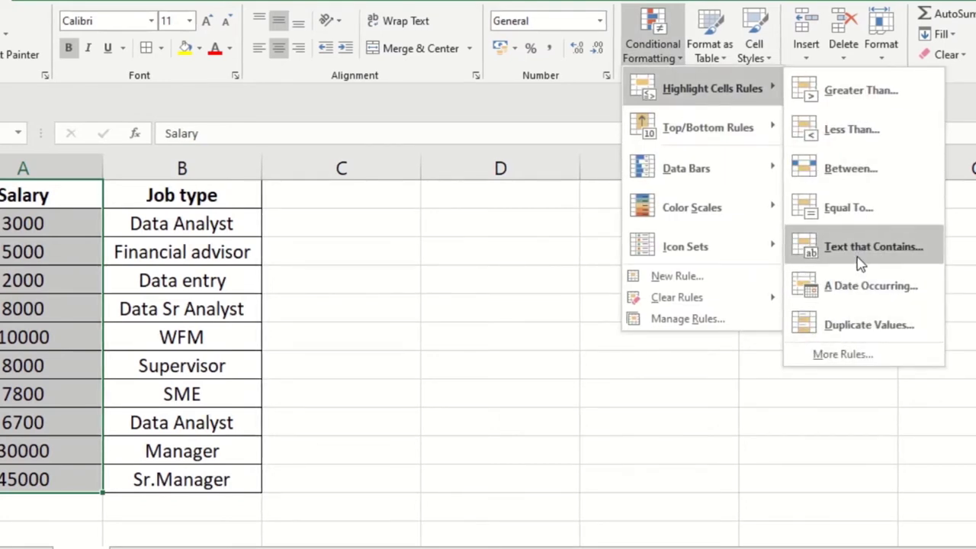
{"action": "left_click", "coordinate": [163, 236]}
Step: Try a Text That Contains 'Analy' rule on Job type B1:B11, then cancel it
{"action": "left_click_drag", "start_coordinate": [172, 191], "coordinate": [182, 469]}
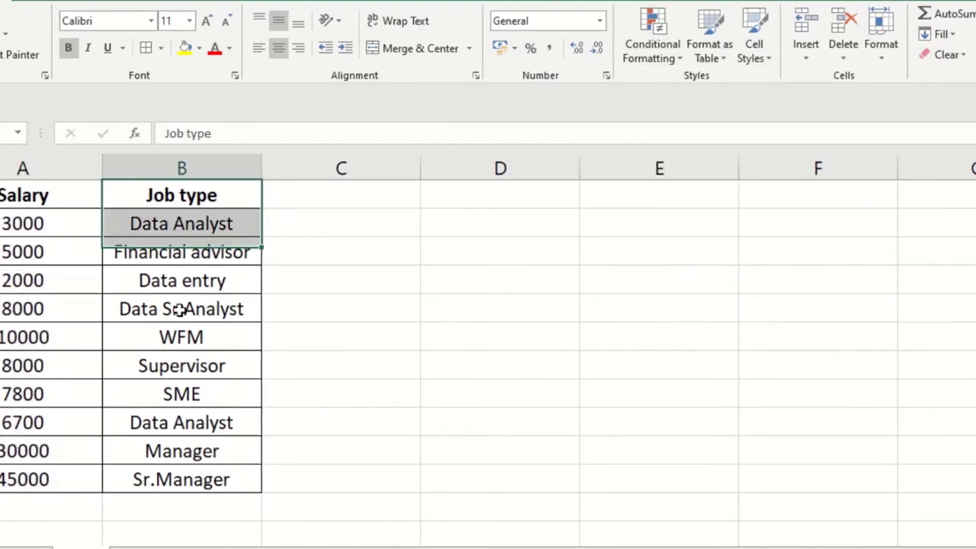
{"action": "left_click", "coordinate": [653, 58]}
{"action": "mouse_move", "coordinate": [689, 86]}
{"action": "left_click", "coordinate": [864, 311]}
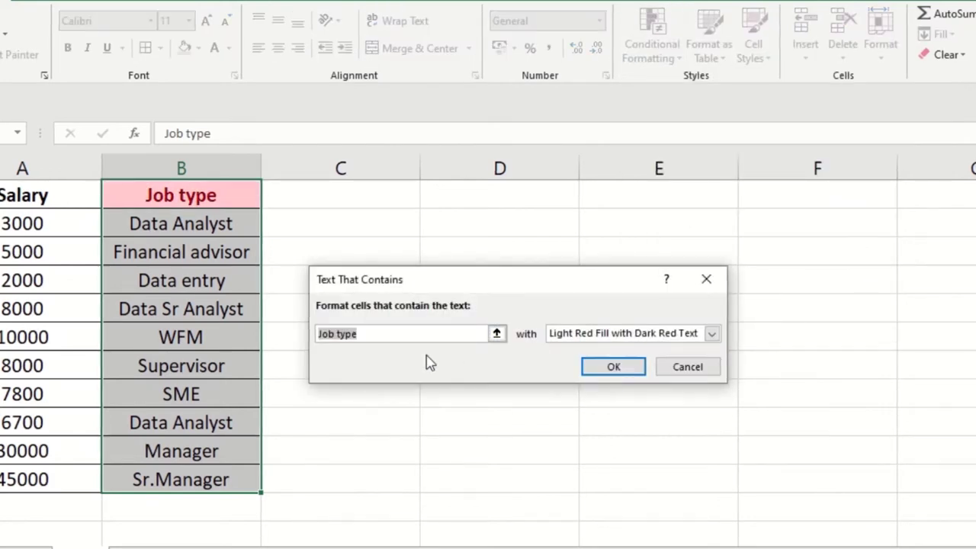
{"action": "type", "text": "Ana"}
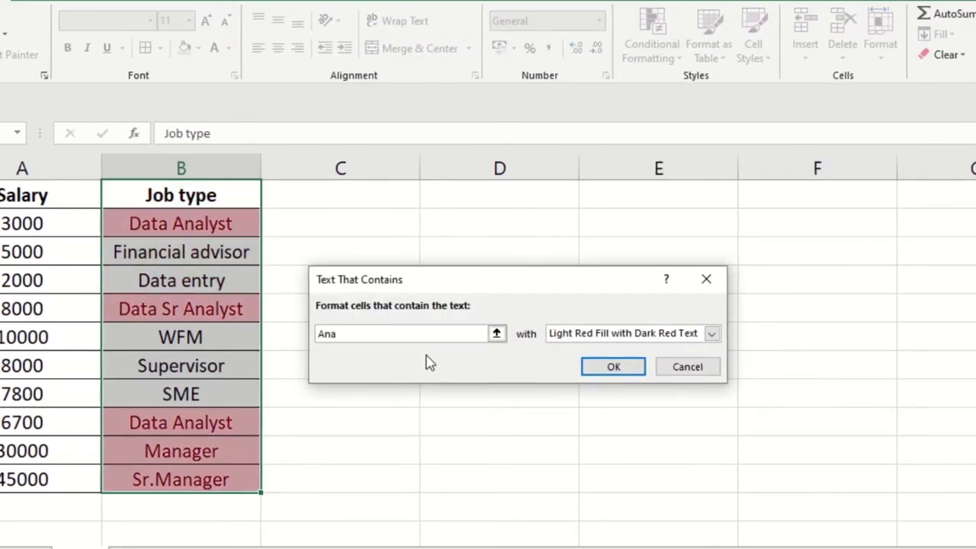
{"action": "type", "text": "lyst"}
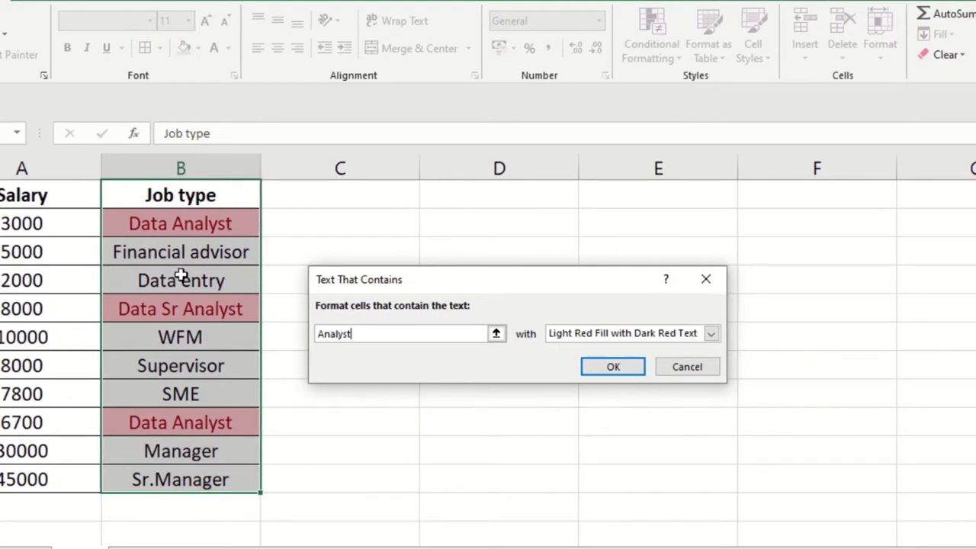
{"action": "left_click", "coordinate": [686, 367]}
{"action": "left_click", "coordinate": [668, 57]}
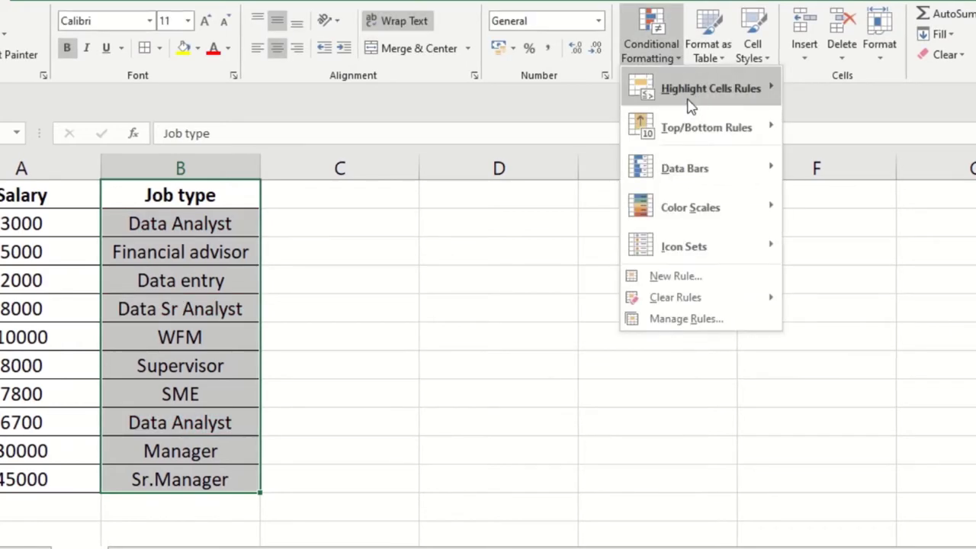
{"action": "mouse_move", "coordinate": [700, 95]}
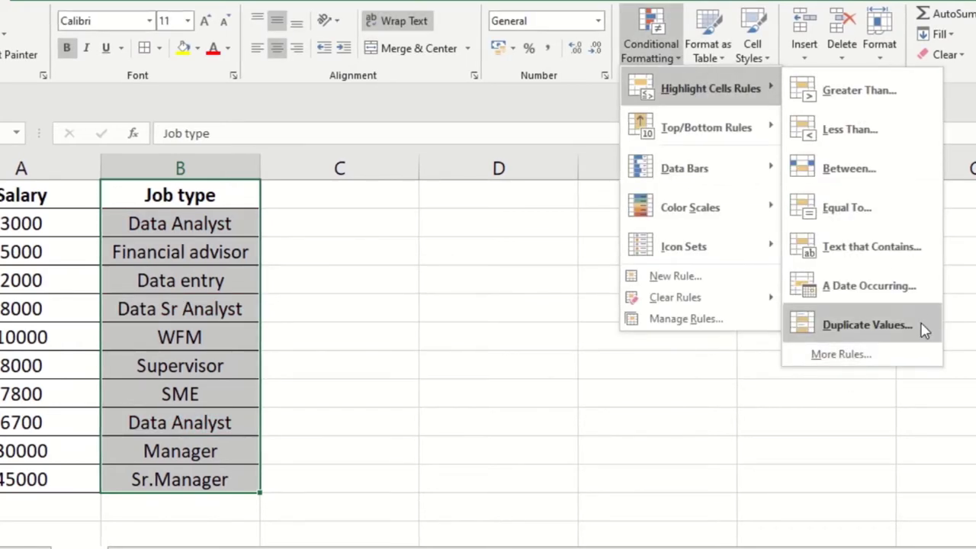
{"action": "left_click", "coordinate": [560, 444]}
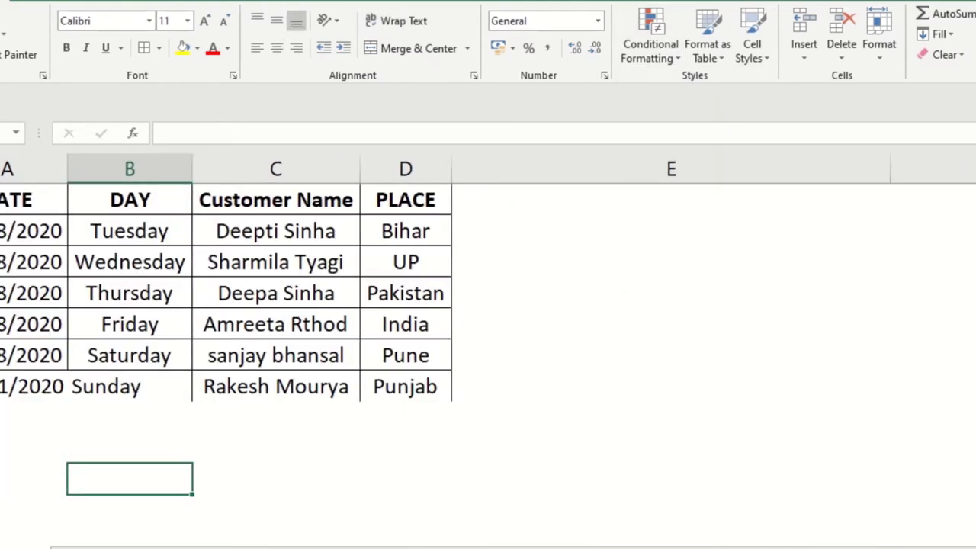
Step: Copy the last date into the first empty row below the DATE column with Ctrl+'
{"action": "left_click", "coordinate": [130, 324]}
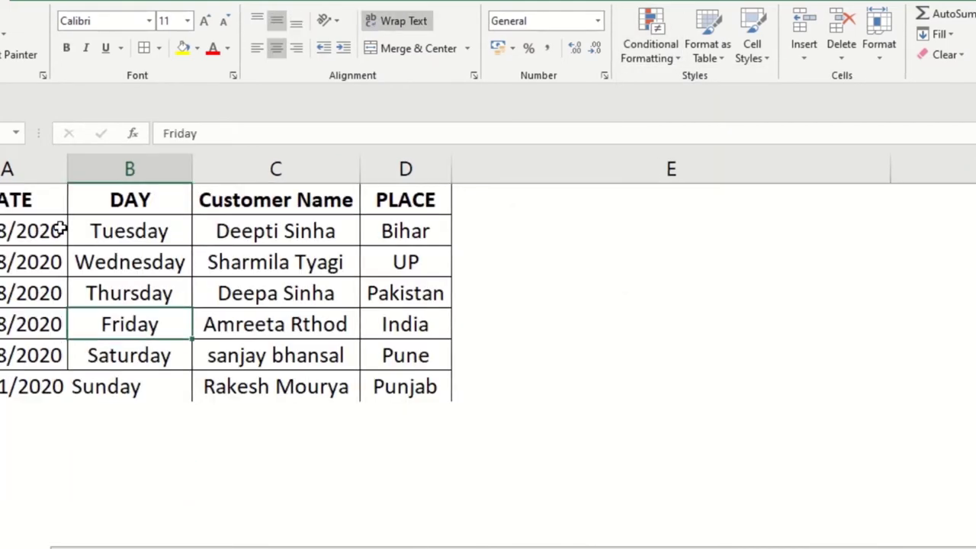
{"action": "left_click_drag", "start_coordinate": [27, 200], "coordinate": [31, 328]}
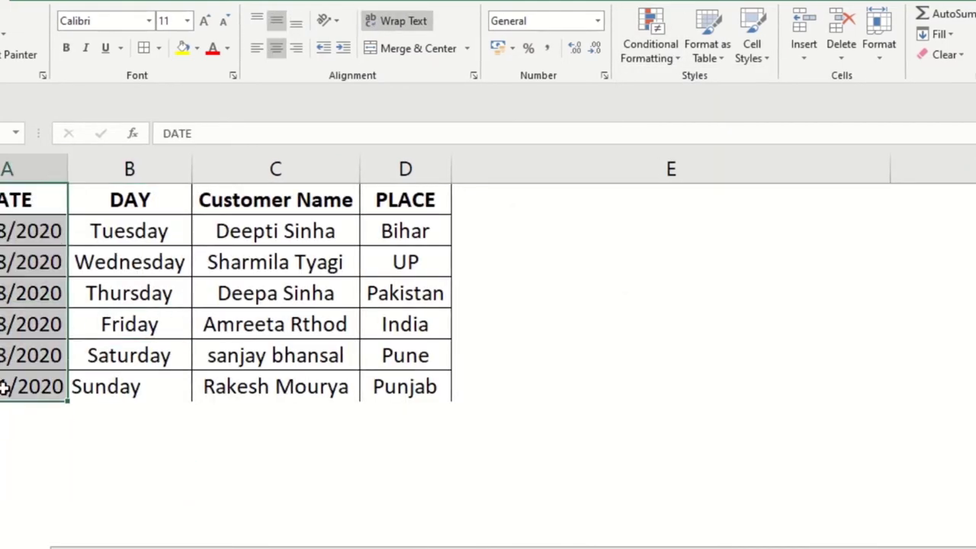
{"action": "left_click_drag", "start_coordinate": [2, 374], "coordinate": [8, 407]}
{"action": "left_click", "coordinate": [15, 435]}
{"action": "left_click", "coordinate": [15, 417]}
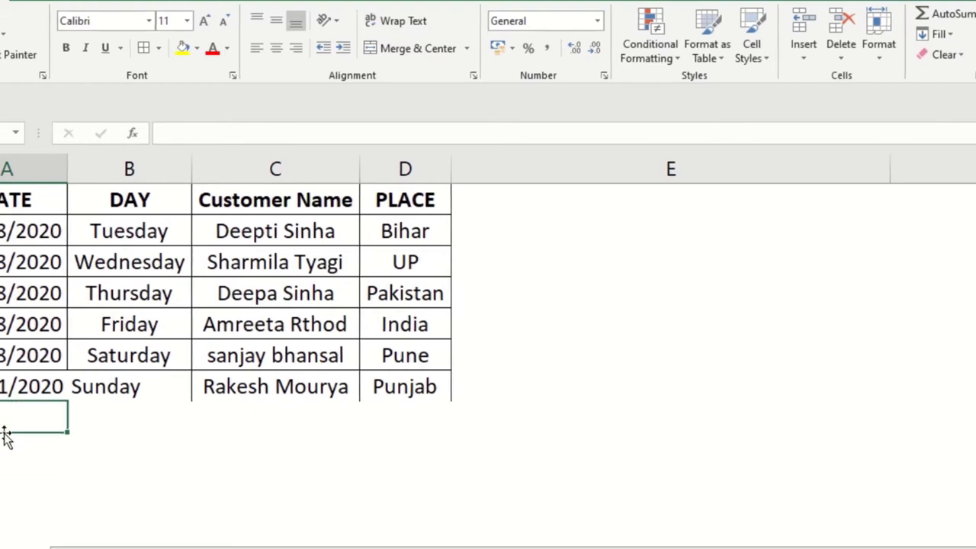
{"action": "key", "text": "ctrl+apostrophe"}
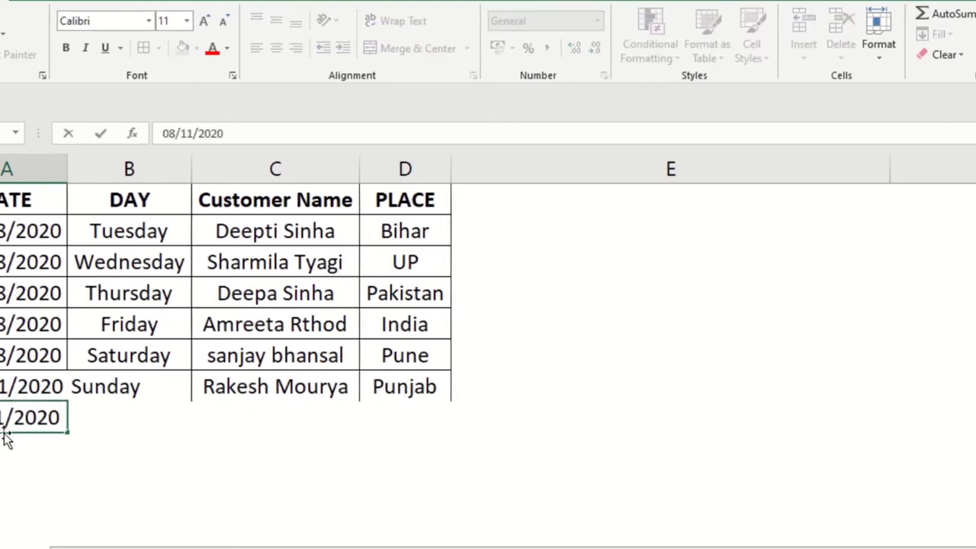
{"action": "key", "text": "Return"}
Step: Try a TEXT formula for the new row's day, then cancel the failed entry
{"action": "key", "text": "Right"}
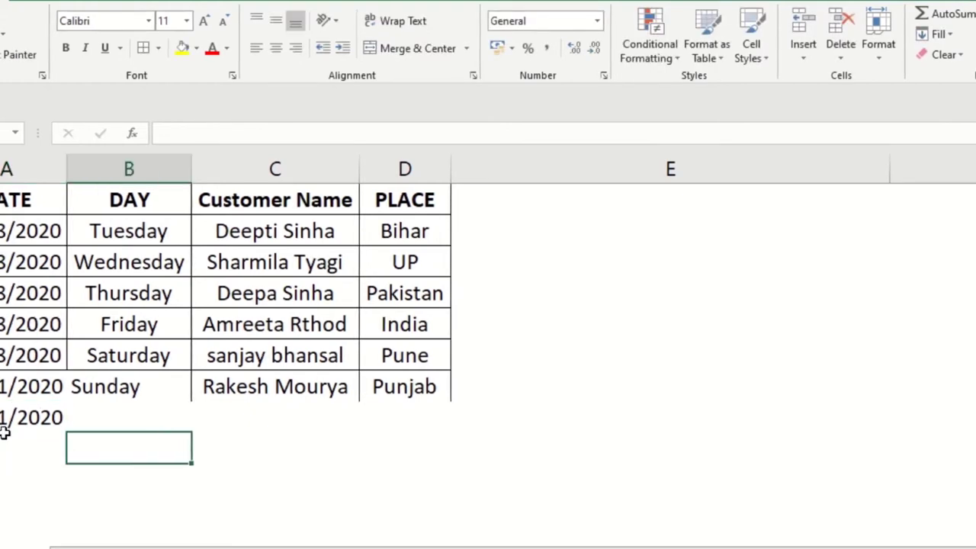
{"action": "key", "text": "Up"}
{"action": "type", "text": "=t"}
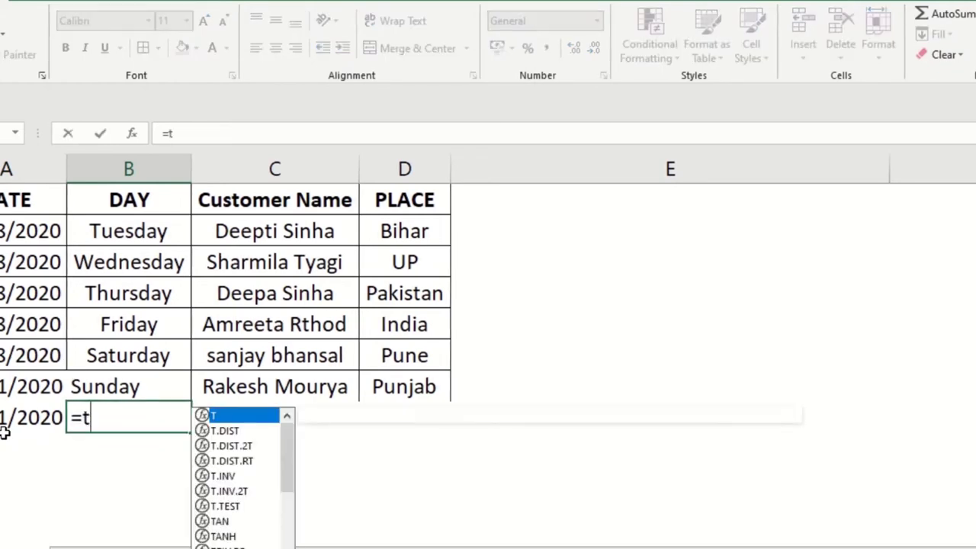
{"action": "type", "text": "ext"}
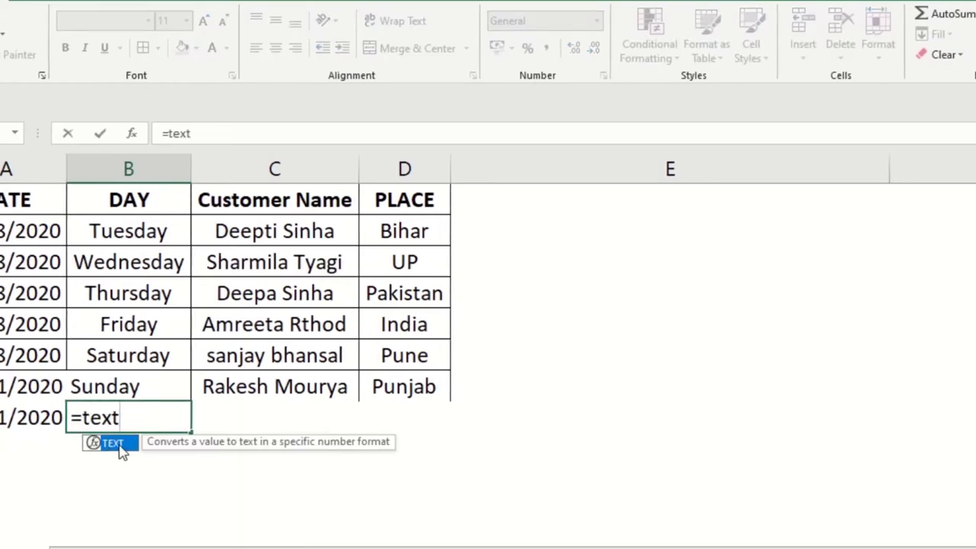
{"action": "double_click", "coordinate": [115, 443]}
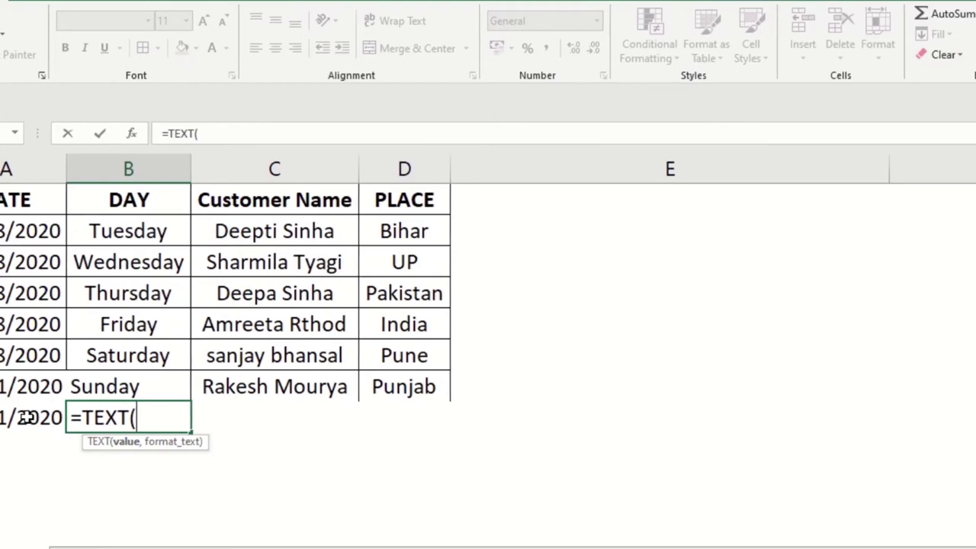
{"action": "type", "text": "ddd\""}
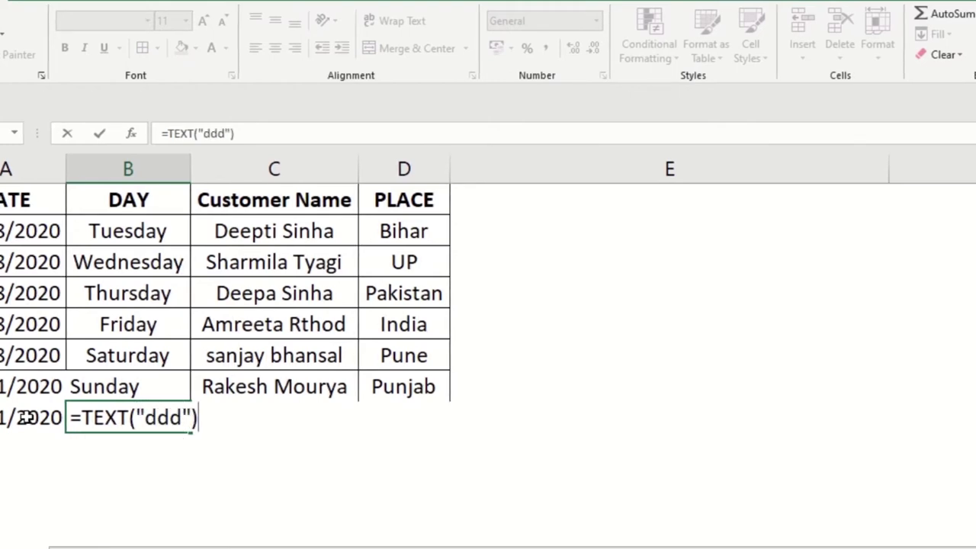
{"action": "key", "text": "Return"}
{"action": "key", "text": "Return"}
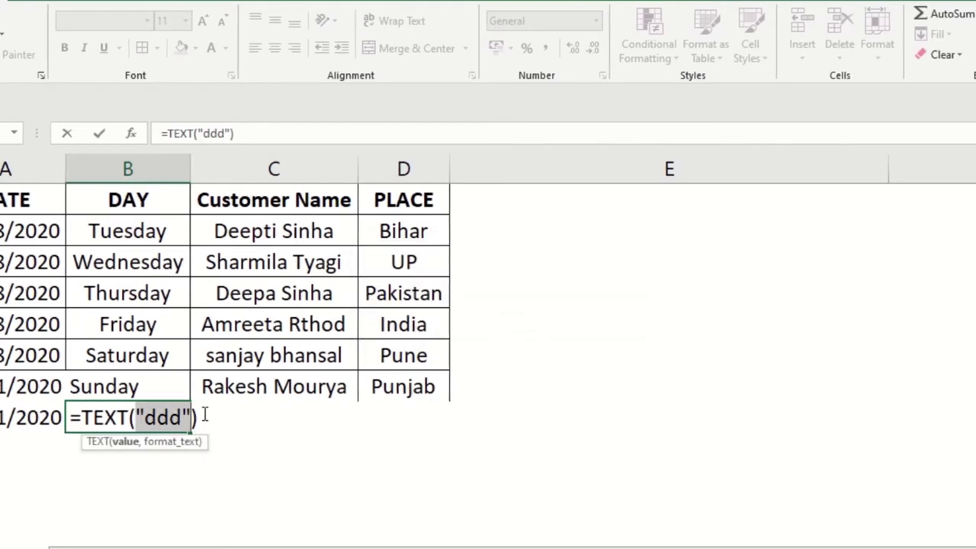
{"action": "key", "text": "Escape"}
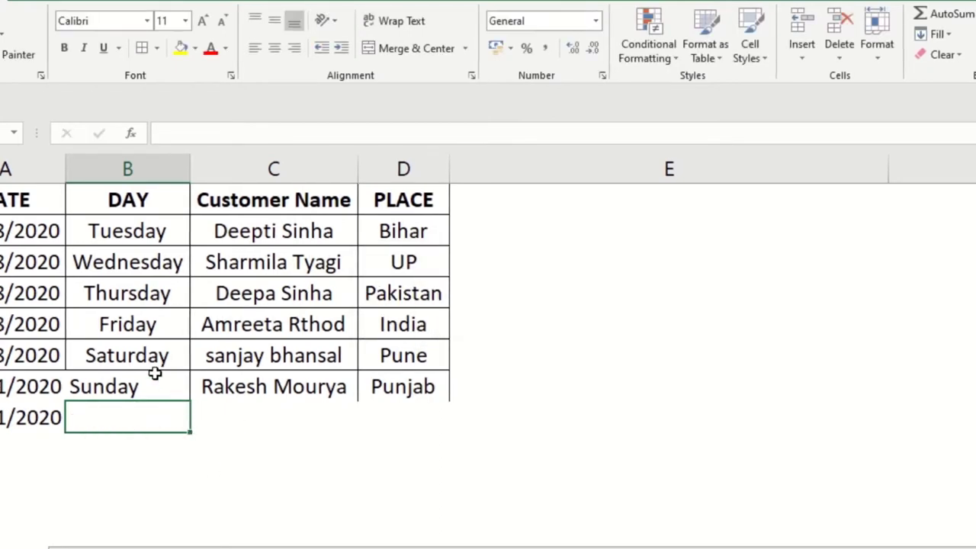
Step: Fill Sunday, the customer name and Punjab down into the new row with Ctrl+D
{"action": "left_click_drag", "start_coordinate": [155, 373], "coordinate": [160, 417]}
{"action": "key", "text": "ctrl+d"}
{"action": "left_click", "coordinate": [256, 439]}
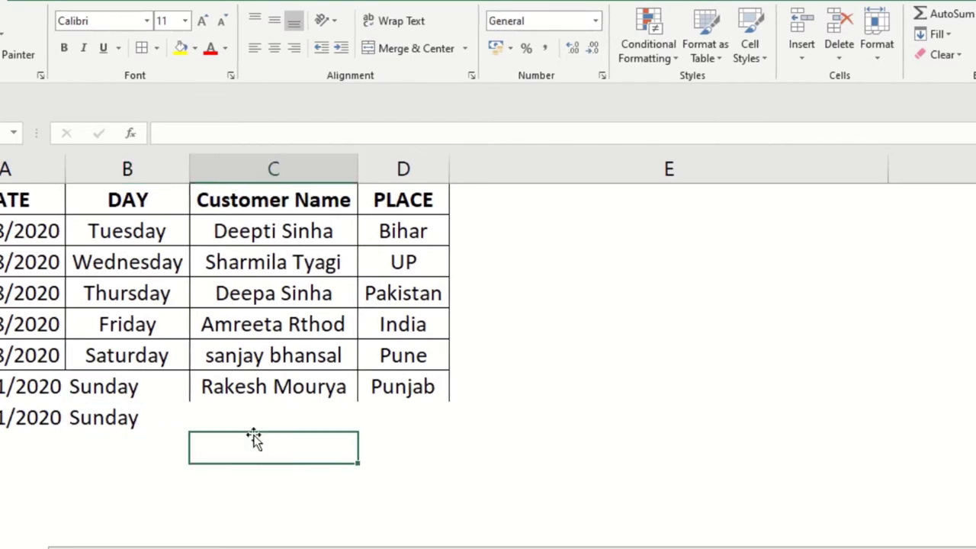
{"action": "left_click_drag", "start_coordinate": [238, 387], "coordinate": [372, 436]}
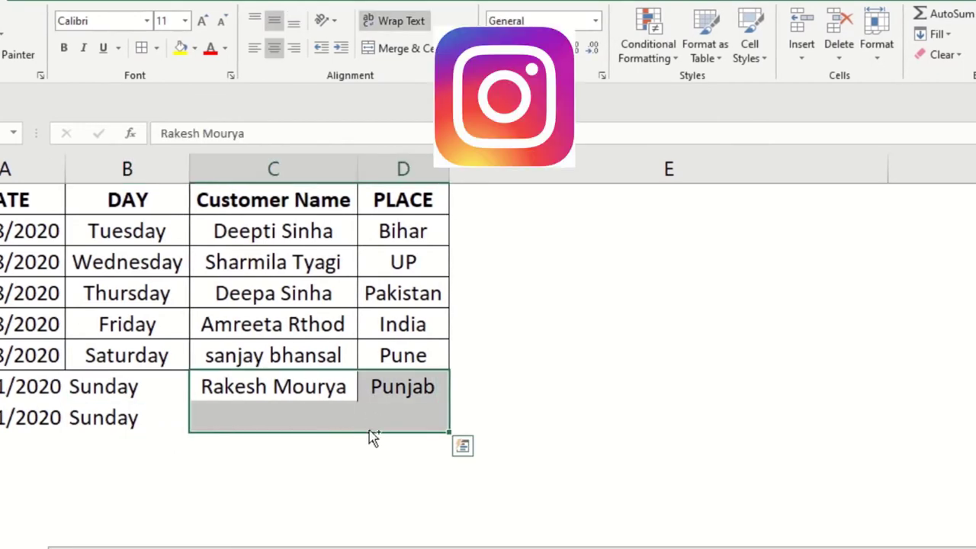
{"action": "key", "text": "ctrl+d"}
{"action": "left_click", "coordinate": [315, 421]}
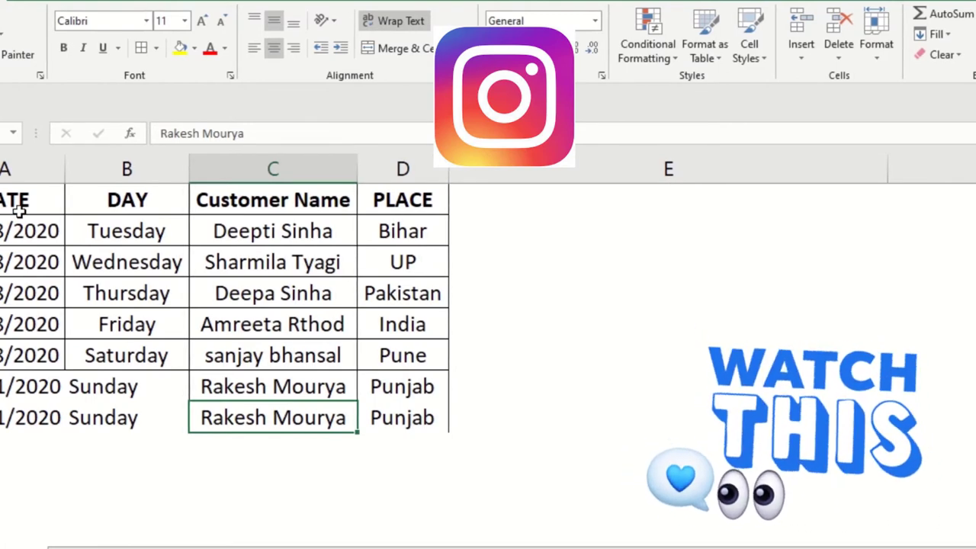
{"action": "mouse_move", "coordinate": [9, 204]}
{"action": "left_mouse_down"}
{"action": "mouse_move", "coordinate": [355, 414]}
{"action": "mouse_move", "coordinate": [42, 410]}
{"action": "left_mouse_up"}
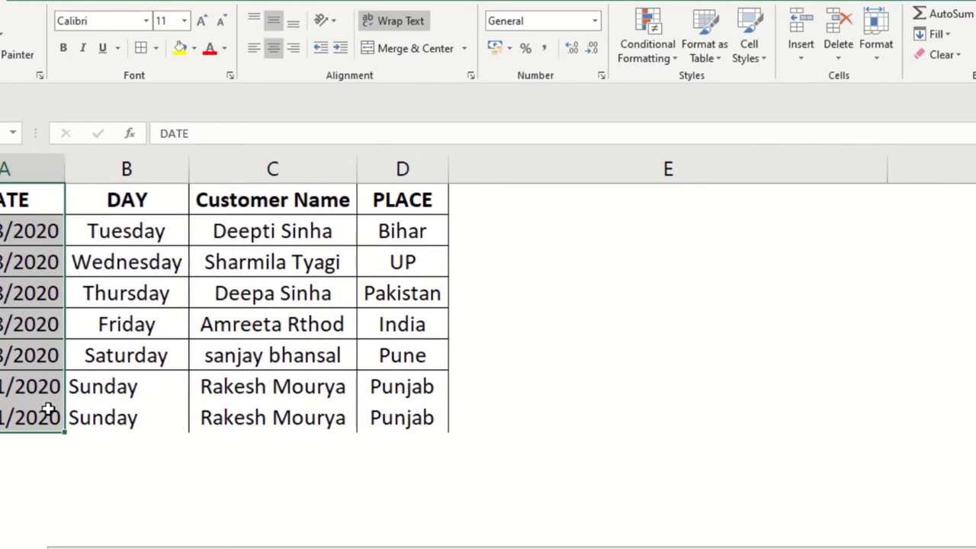
Step: Try an A Date Occurring 'Today' rule on the DATE column, then cancel it
{"action": "left_click", "coordinate": [638, 67]}
{"action": "mouse_move", "coordinate": [656, 88]}
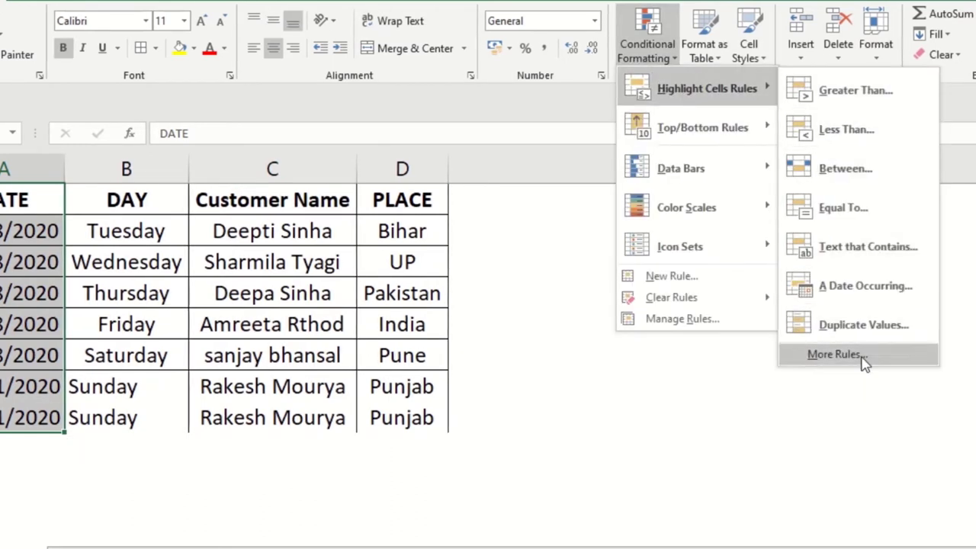
{"action": "left_click", "coordinate": [886, 286]}
{"action": "left_click", "coordinate": [413, 320]}
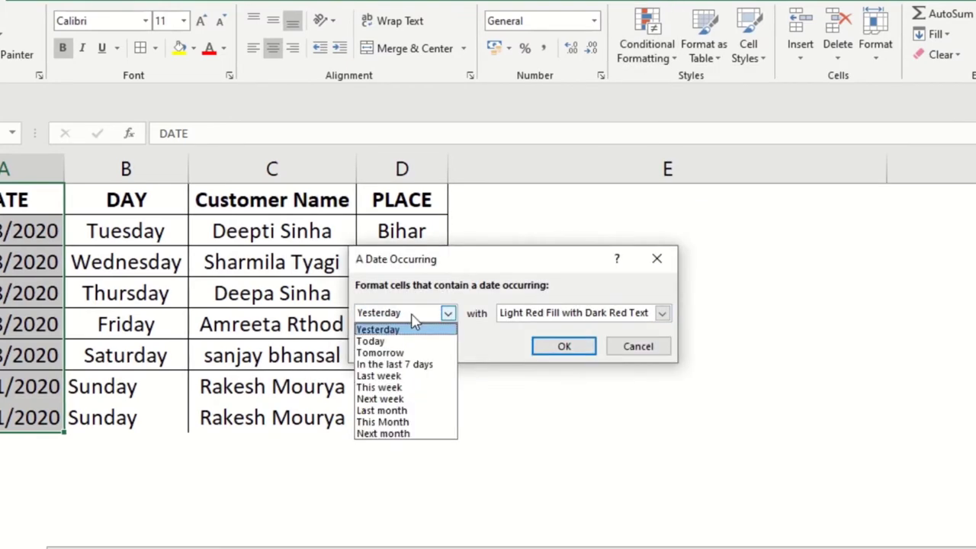
{"action": "left_click", "coordinate": [382, 340]}
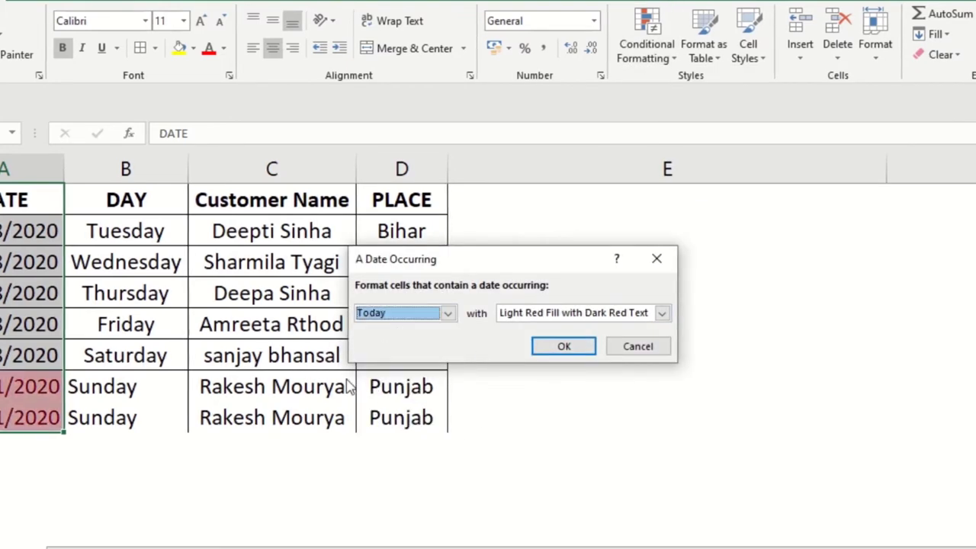
{"action": "left_click", "coordinate": [448, 315]}
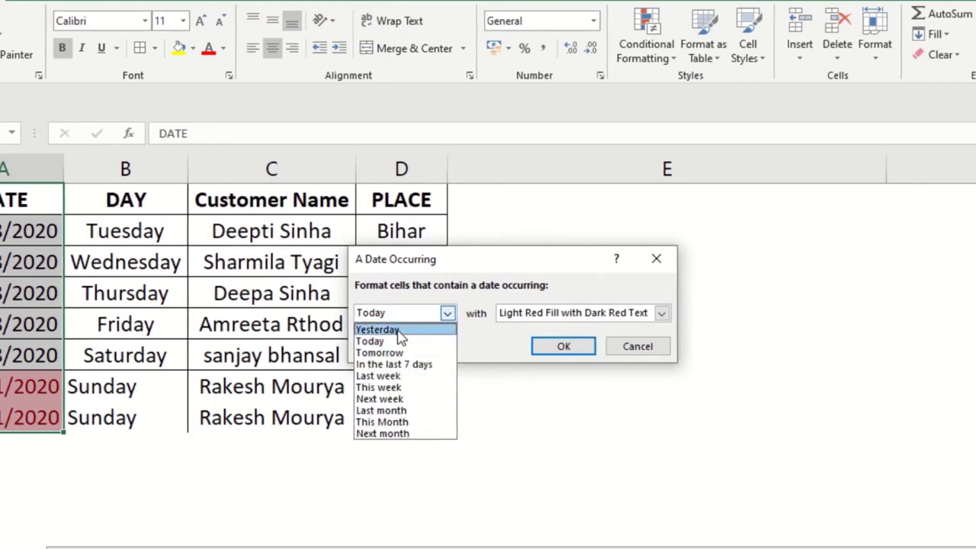
{"action": "left_click", "coordinate": [646, 343]}
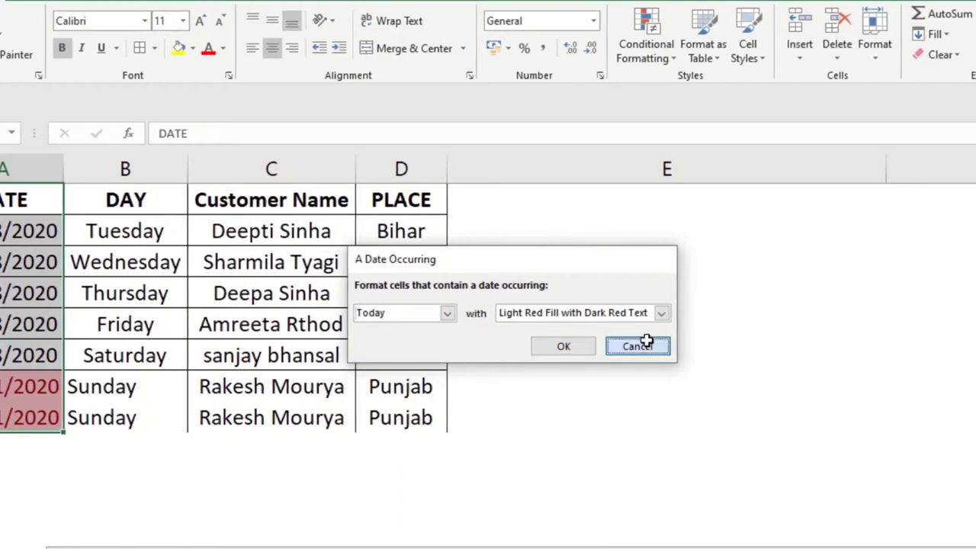
{"action": "left_click", "coordinate": [645, 345]}
{"action": "left_click", "coordinate": [663, 45]}
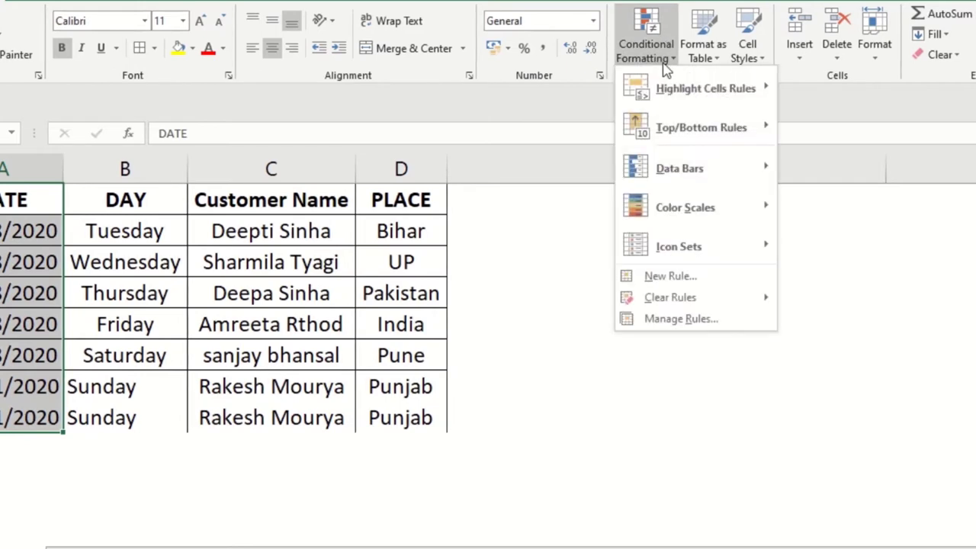
{"action": "mouse_move", "coordinate": [671, 89]}
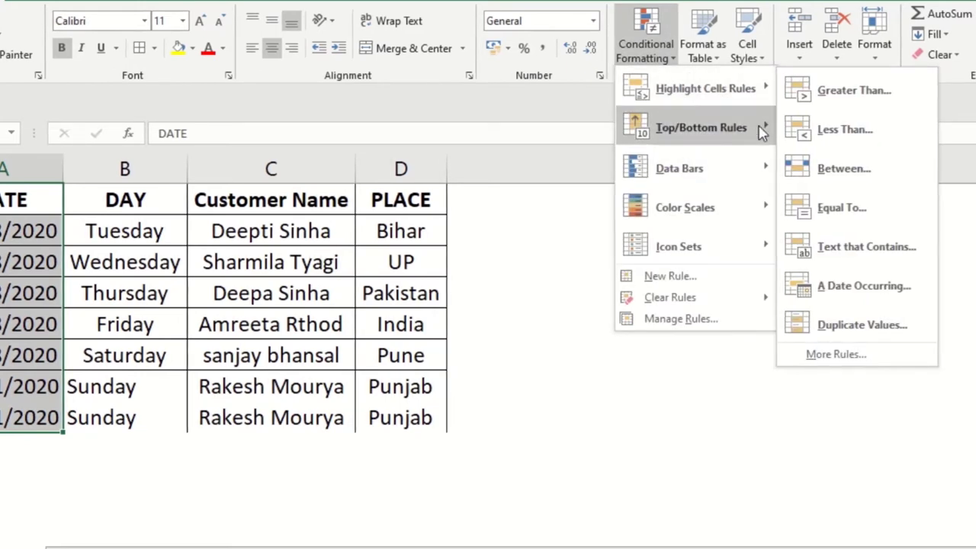
{"action": "left_click", "coordinate": [854, 328]}
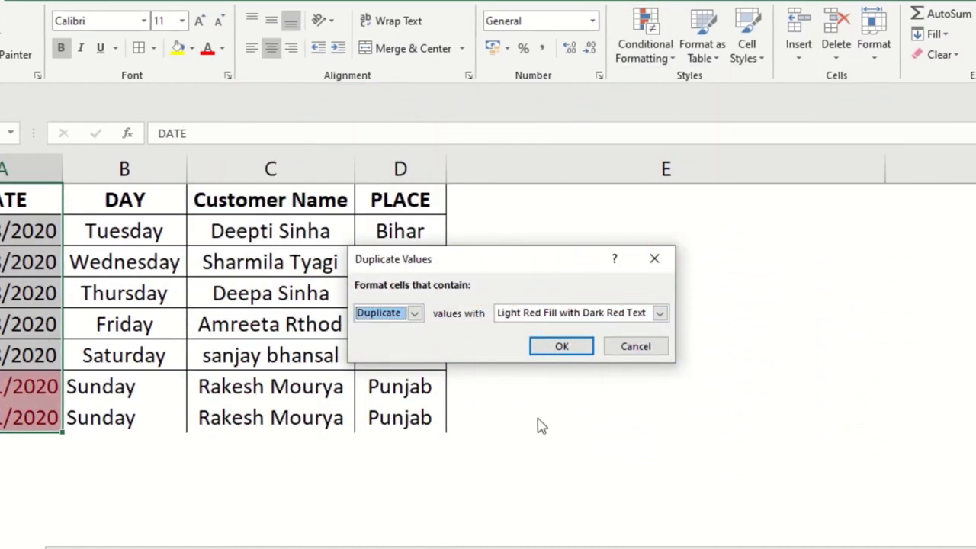
{"action": "left_click", "coordinate": [636, 347]}
{"action": "left_click", "coordinate": [377, 455]}
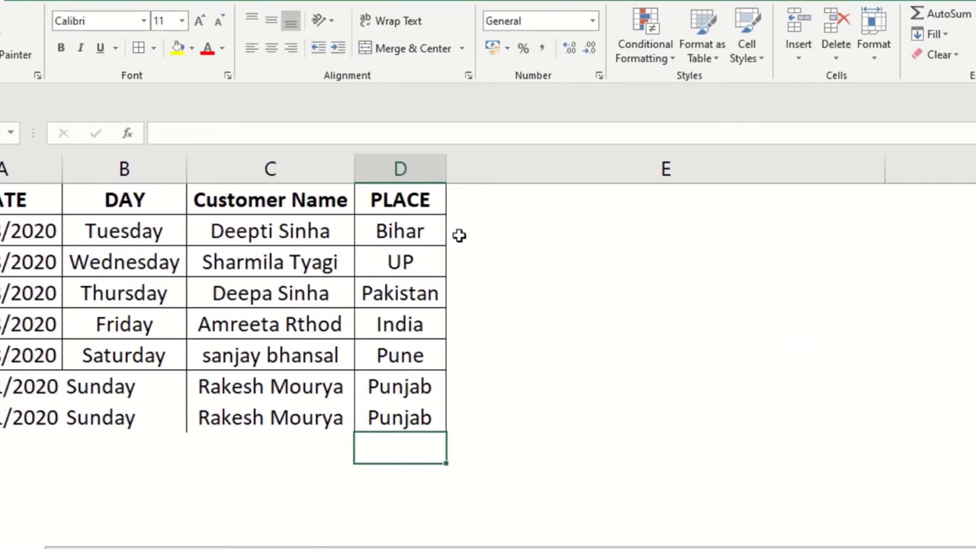
{"action": "left_click_drag", "start_coordinate": [421, 231], "coordinate": [23, 417]}
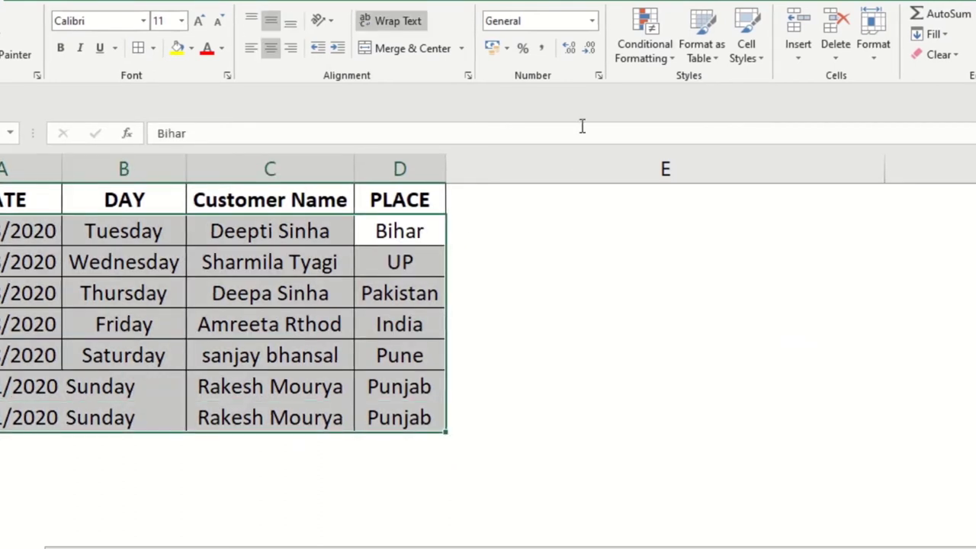
{"action": "left_click", "coordinate": [644, 45]}
{"action": "mouse_move", "coordinate": [686, 106]}
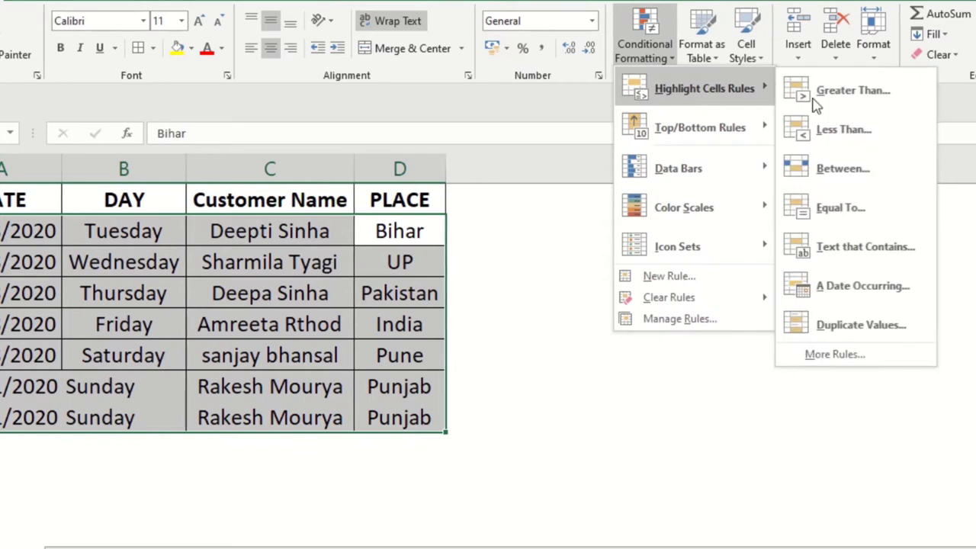
{"action": "left_click", "coordinate": [858, 332]}
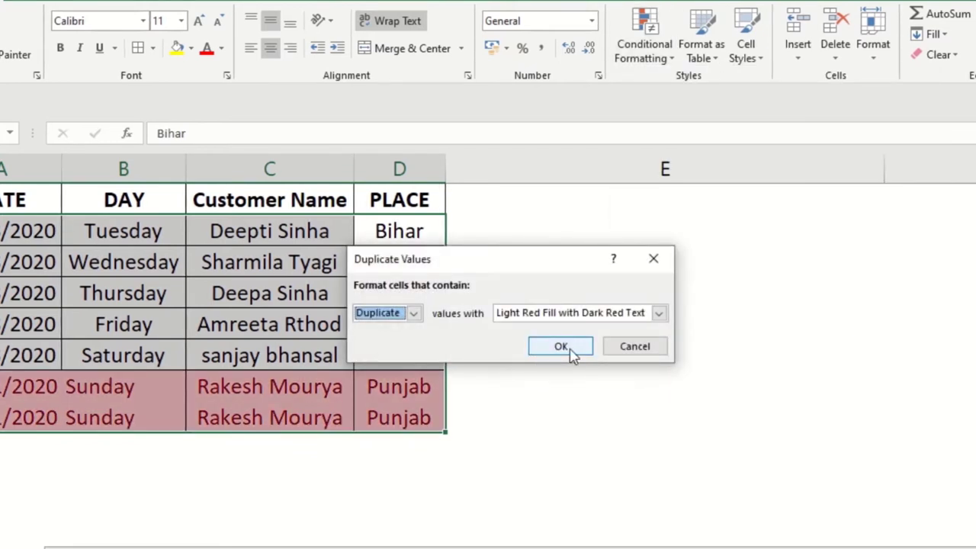
{"action": "left_click", "coordinate": [625, 348]}
{"action": "left_click", "coordinate": [527, 447]}
{"action": "left_click", "coordinate": [657, 63]}
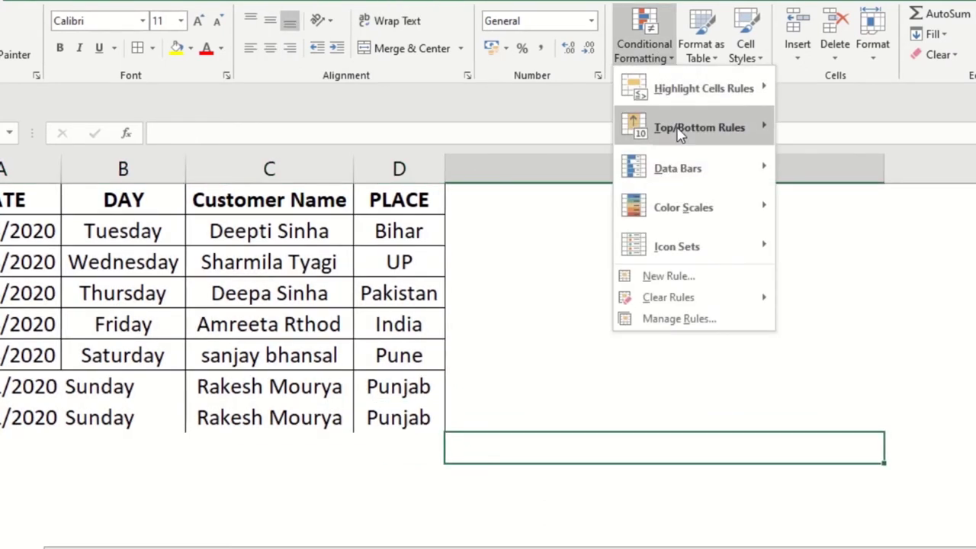
{"action": "mouse_move", "coordinate": [680, 133]}
{"action": "left_click", "coordinate": [298, 264]}
{"action": "mouse_move", "coordinate": [23, 199]}
{"action": "left_mouse_down"}
{"action": "mouse_move", "coordinate": [358, 418]}
{"action": "mouse_move", "coordinate": [427, 418]}
{"action": "left_mouse_up"}
{"action": "left_click", "coordinate": [691, 61]}
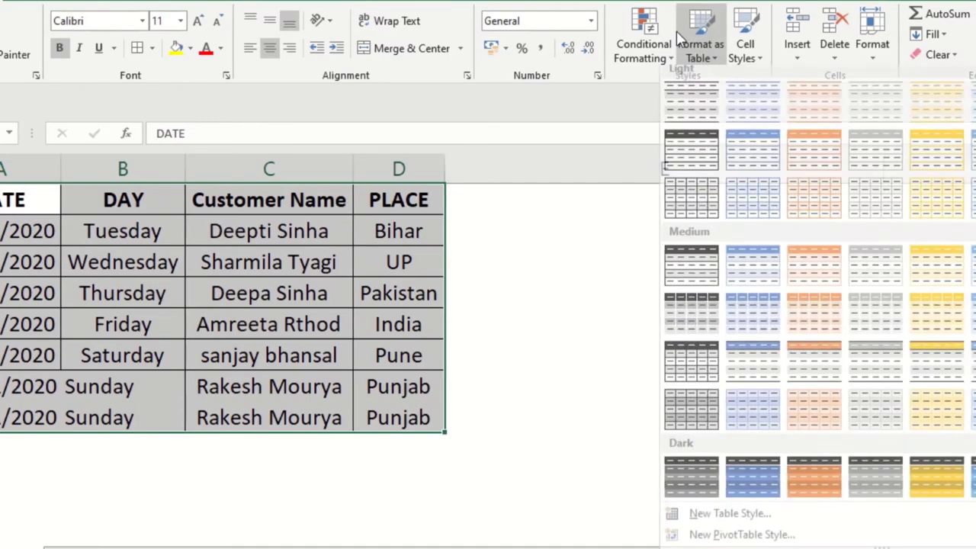
{"action": "left_click", "coordinate": [640, 57]}
{"action": "mouse_move", "coordinate": [671, 90]}
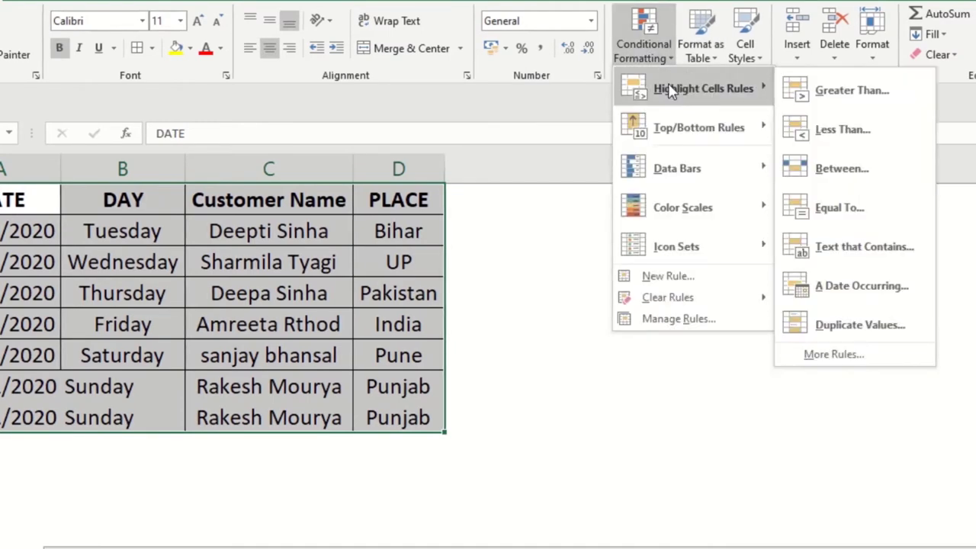
{"action": "left_click", "coordinate": [850, 327]}
{"action": "left_click", "coordinate": [412, 314]}
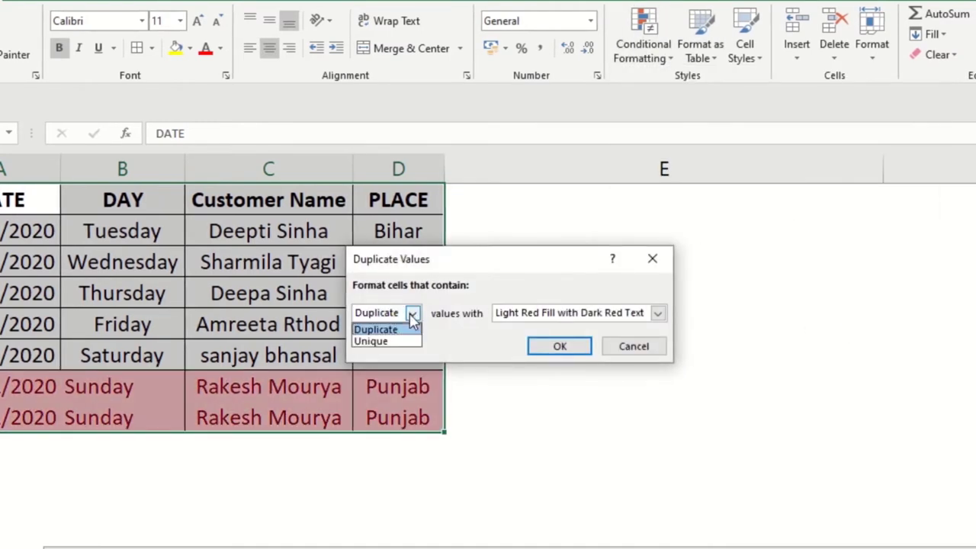
{"action": "left_click", "coordinate": [398, 342]}
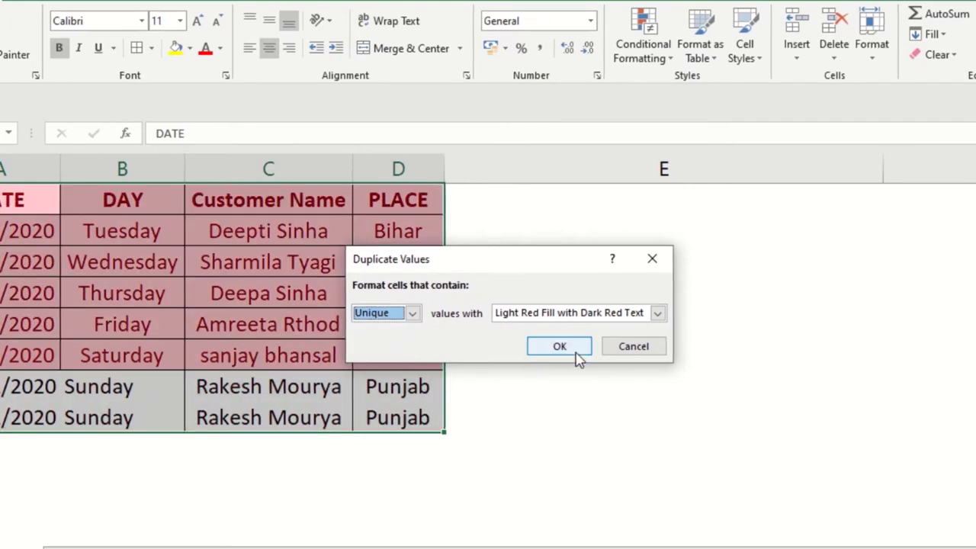
{"action": "left_click_drag", "start_coordinate": [546, 262], "coordinate": [677, 346]}
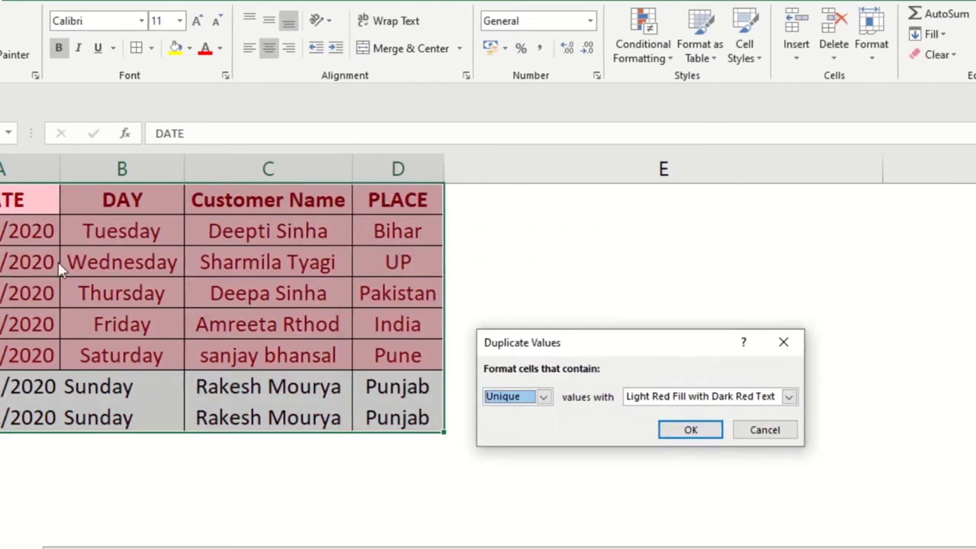
{"action": "left_click", "coordinate": [772, 427]}
{"action": "left_click", "coordinate": [660, 67]}
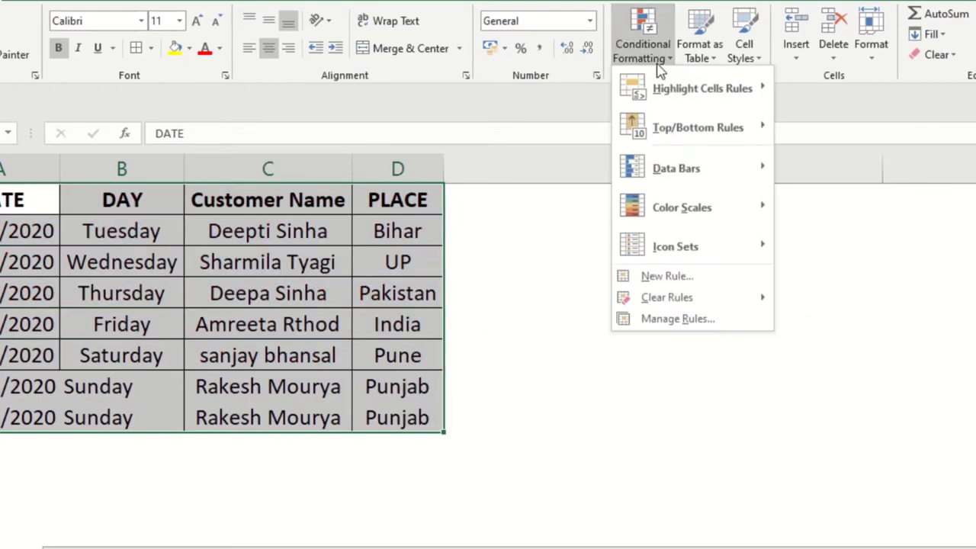
{"action": "mouse_move", "coordinate": [684, 134]}
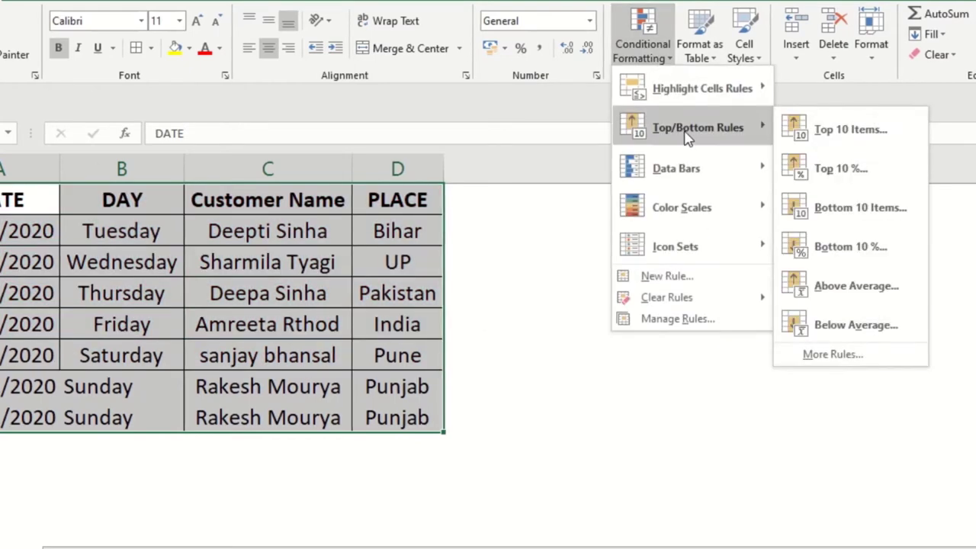
{"action": "left_click", "coordinate": [849, 131]}
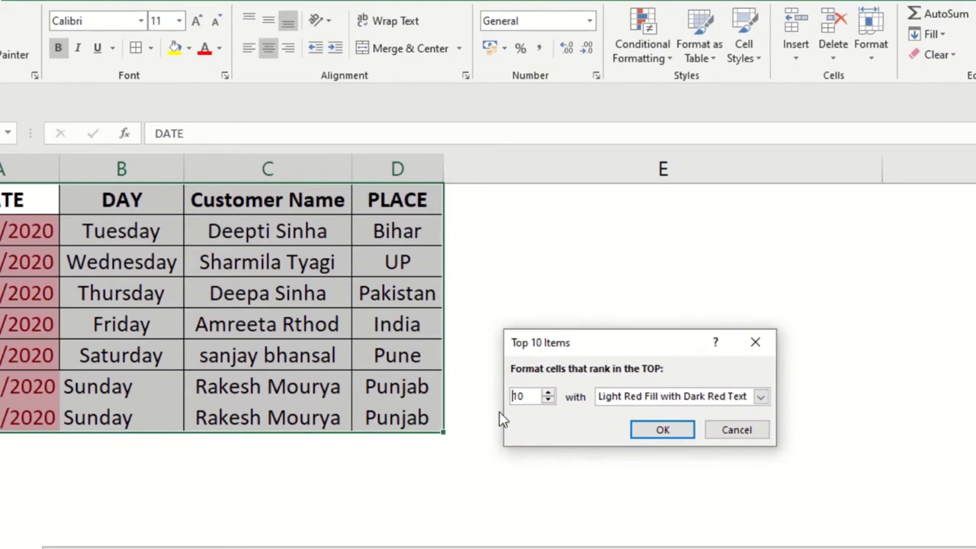
{"action": "left_click", "coordinate": [547, 401]}
{"action": "left_click", "coordinate": [547, 401]}
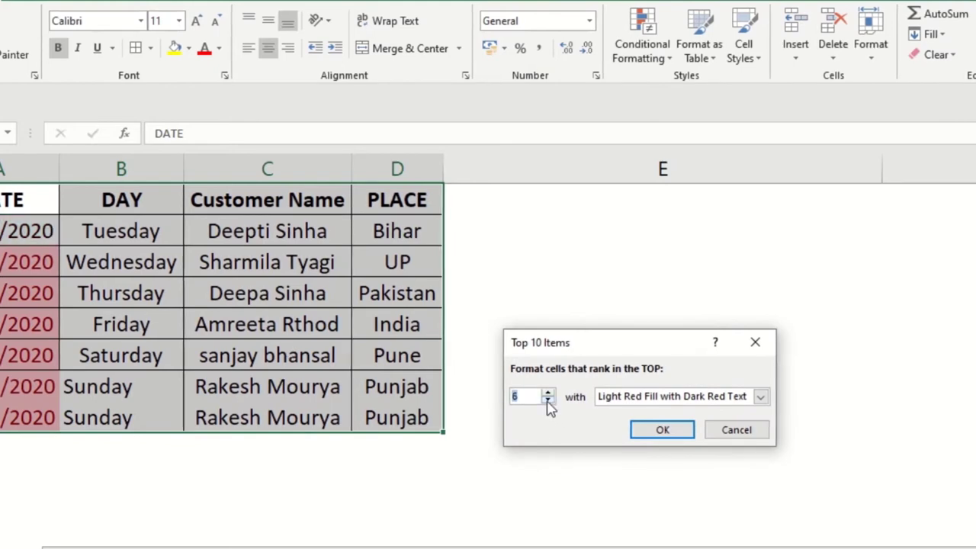
{"action": "left_click", "coordinate": [548, 401]}
{"action": "left_click", "coordinate": [548, 401]}
{"action": "left_click", "coordinate": [547, 401]}
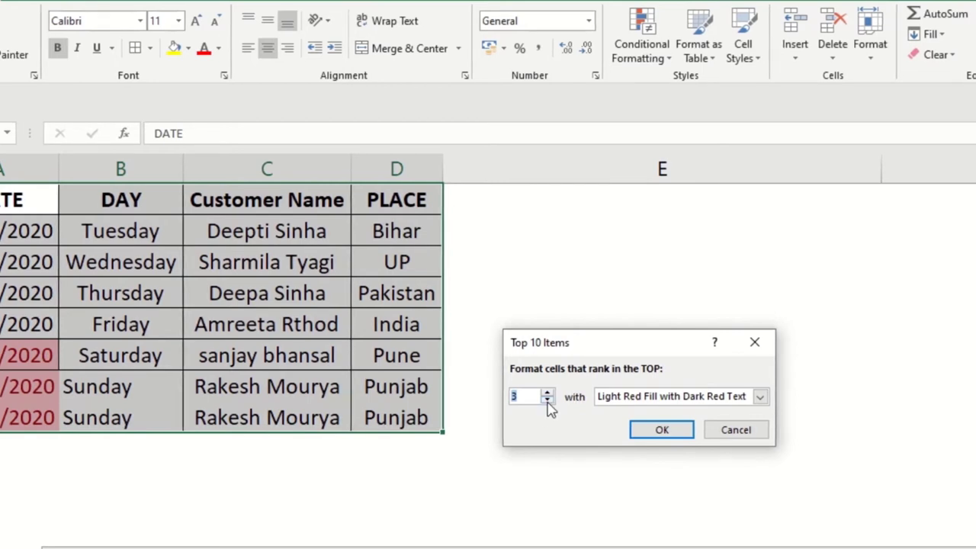
{"action": "left_click", "coordinate": [737, 430]}
{"action": "left_click", "coordinate": [642, 34]}
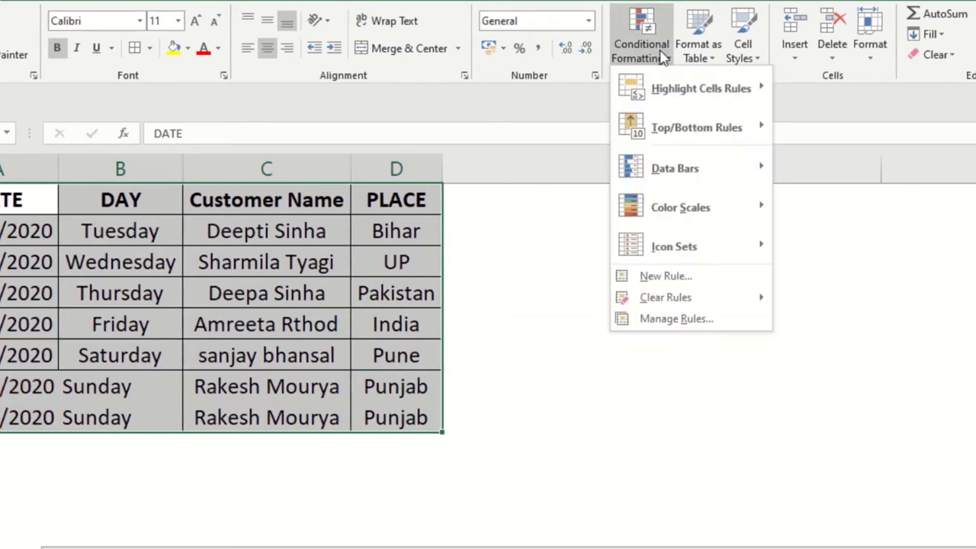
{"action": "mouse_move", "coordinate": [679, 127]}
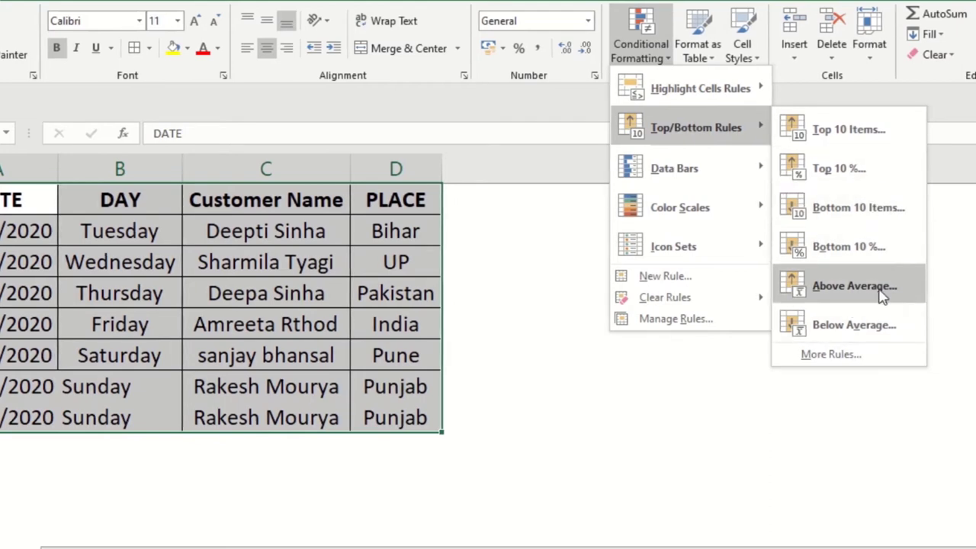
{"action": "mouse_move", "coordinate": [721, 175]}
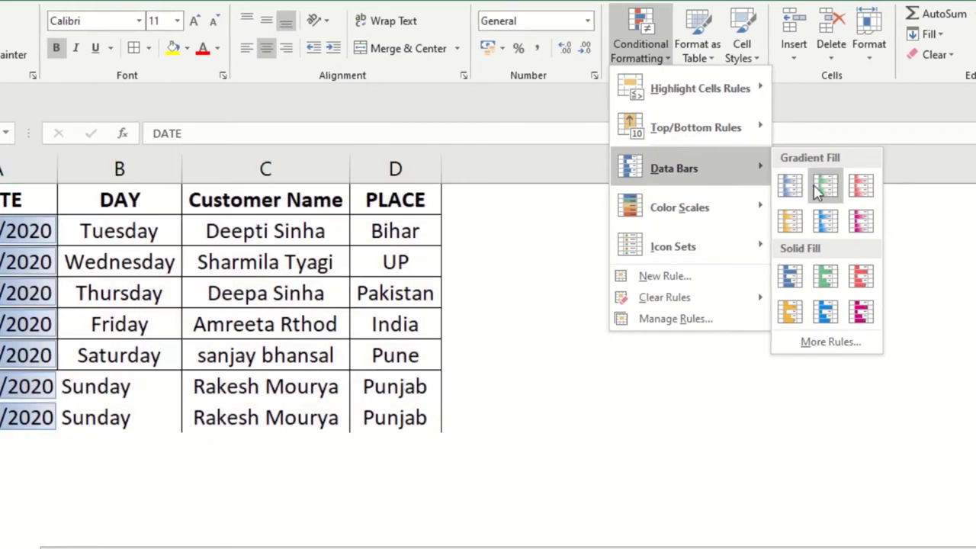
{"action": "left_click", "coordinate": [128, 301]}
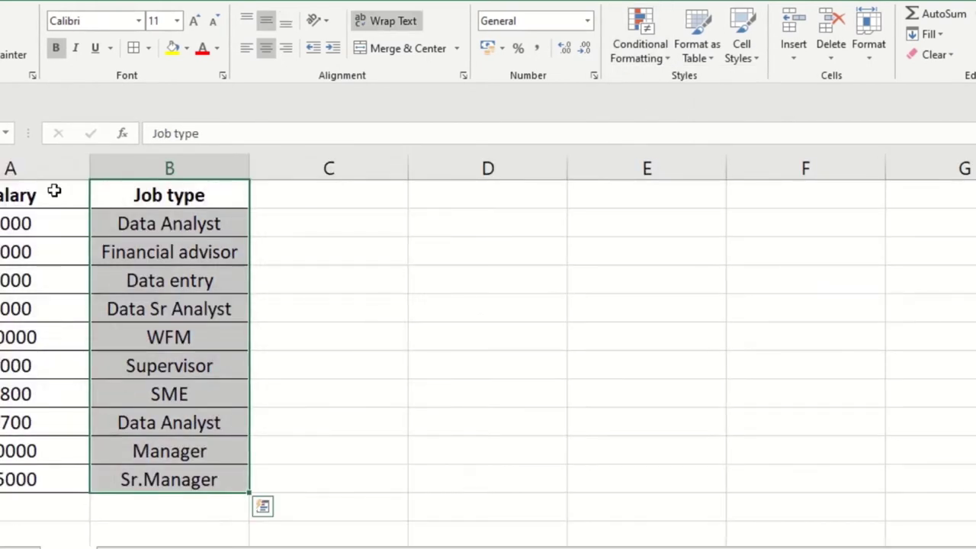
Step: Select Salary A1:A11, preview Data Bars, Color Scales and Icon Sets, then clear its rules
{"action": "left_click_drag", "start_coordinate": [54, 191], "coordinate": [28, 478]}
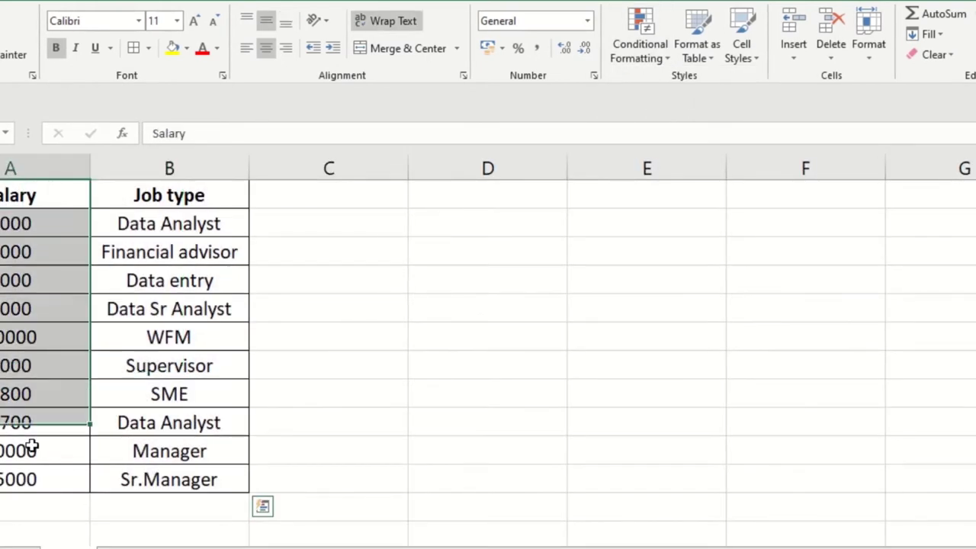
{"action": "left_click", "coordinate": [640, 60]}
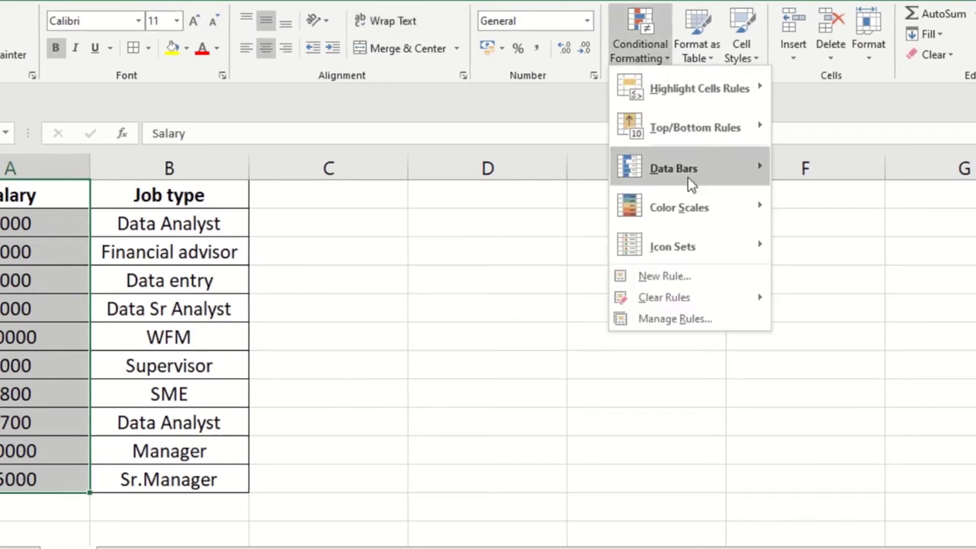
{"action": "mouse_move", "coordinate": [717, 168]}
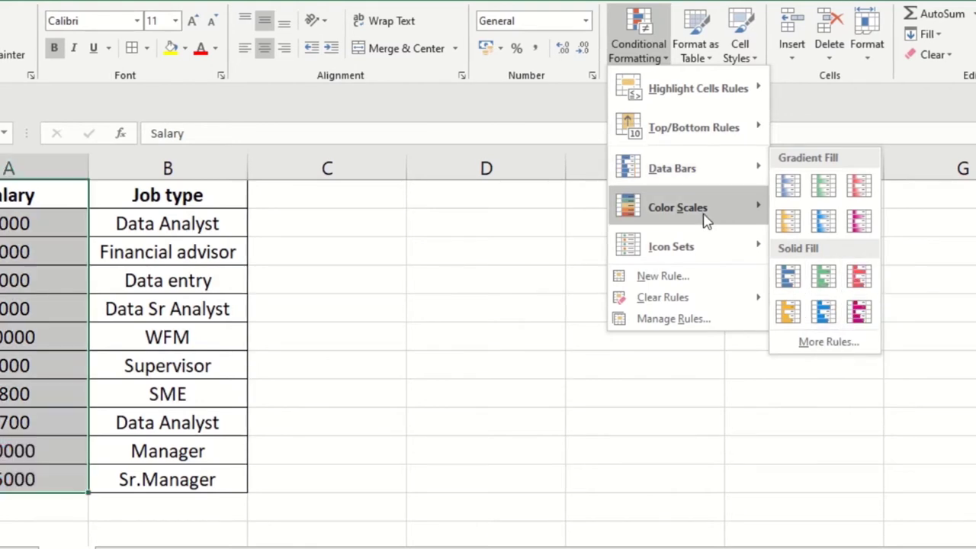
{"action": "mouse_move", "coordinate": [706, 220]}
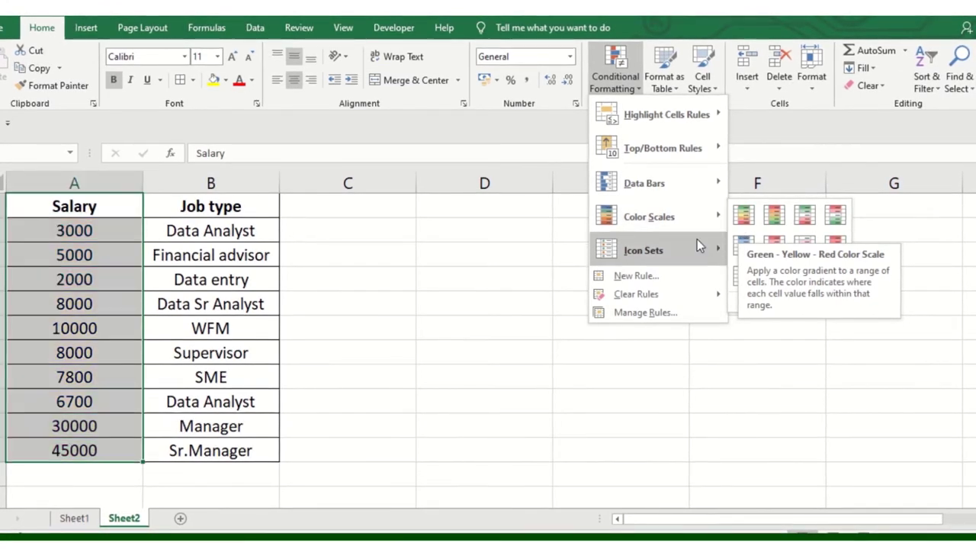
{"action": "mouse_move", "coordinate": [699, 243]}
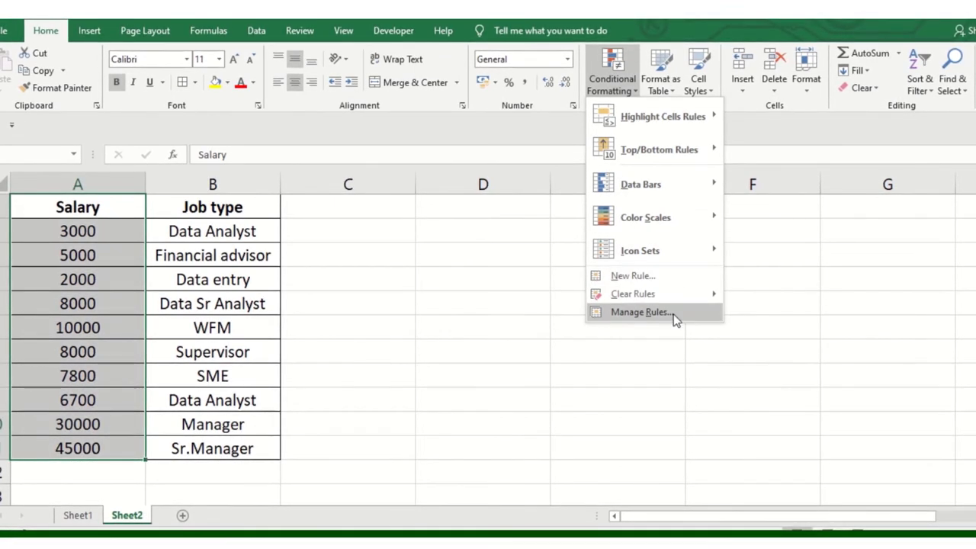
{"action": "mouse_move", "coordinate": [668, 295]}
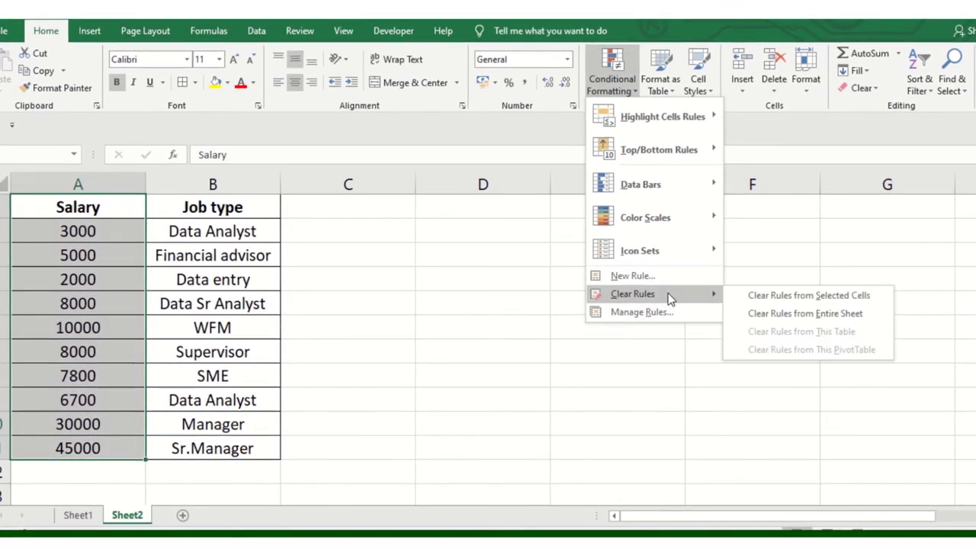
{"action": "left_click", "coordinate": [807, 297]}
Step: Create a new 2-Color Scale rule for the salaries: Lowest Value red, maximum green
{"action": "left_click", "coordinate": [599, 84]}
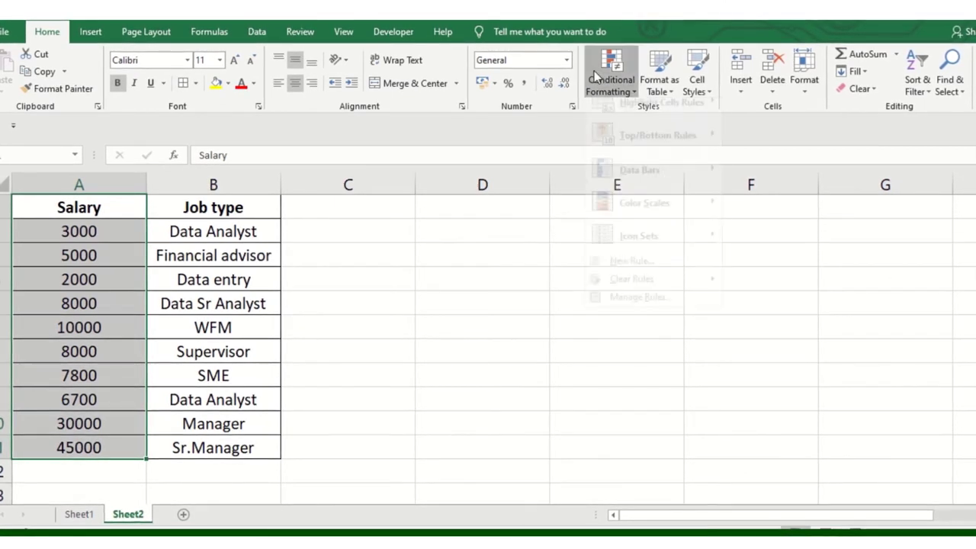
{"action": "left_click", "coordinate": [650, 280]}
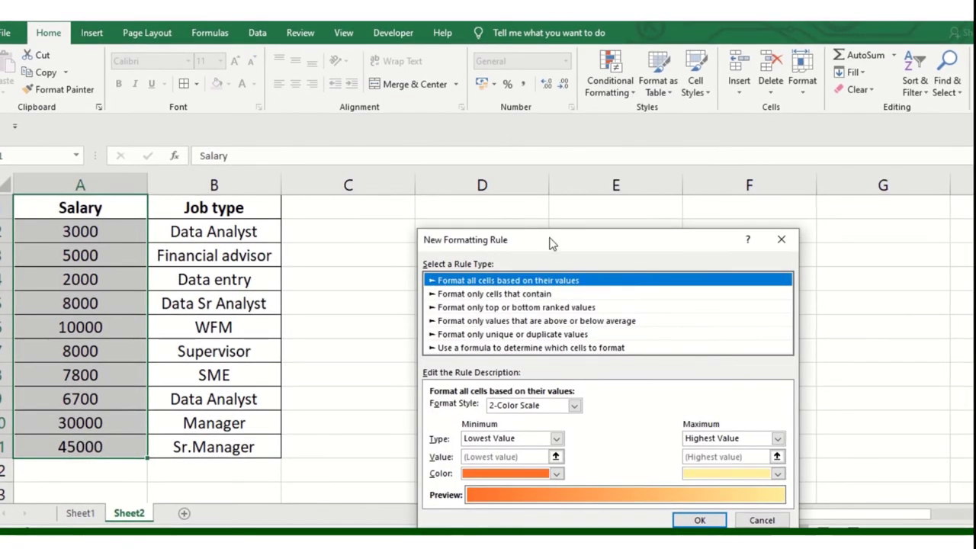
{"action": "mouse_move", "coordinate": [549, 232]}
{"action": "left_mouse_down"}
{"action": "mouse_move", "coordinate": [502, 183]}
{"action": "mouse_move", "coordinate": [473, 121]}
{"action": "left_mouse_up"}
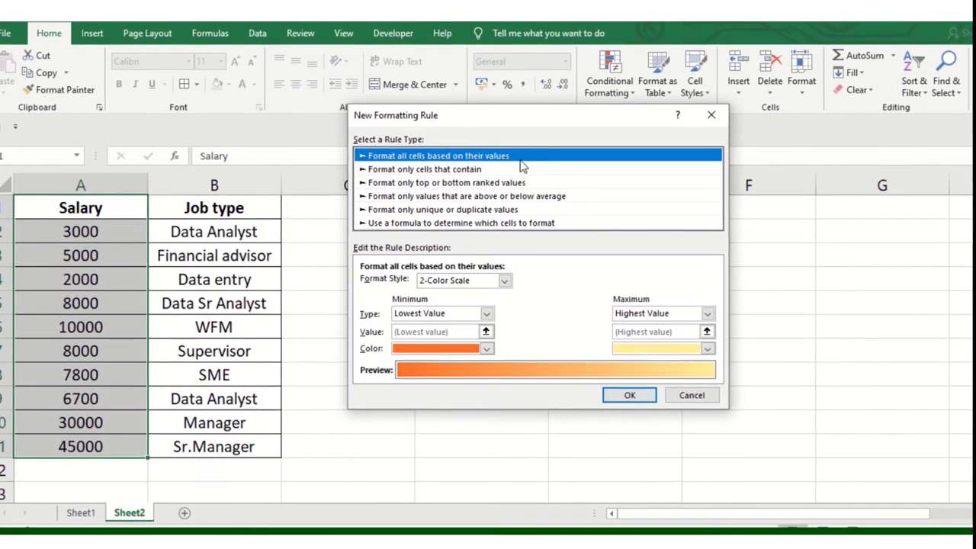
{"action": "left_click", "coordinate": [447, 313]}
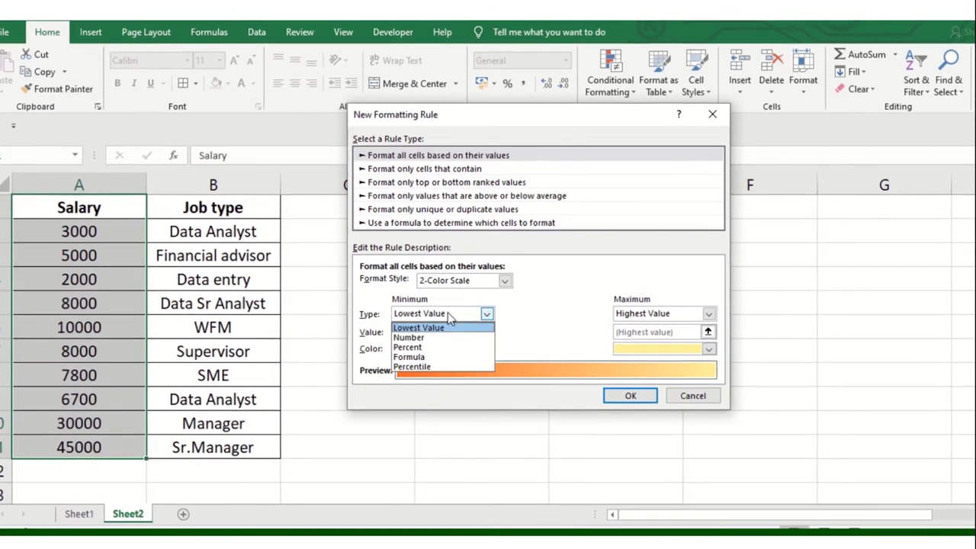
{"action": "left_click", "coordinate": [448, 313]}
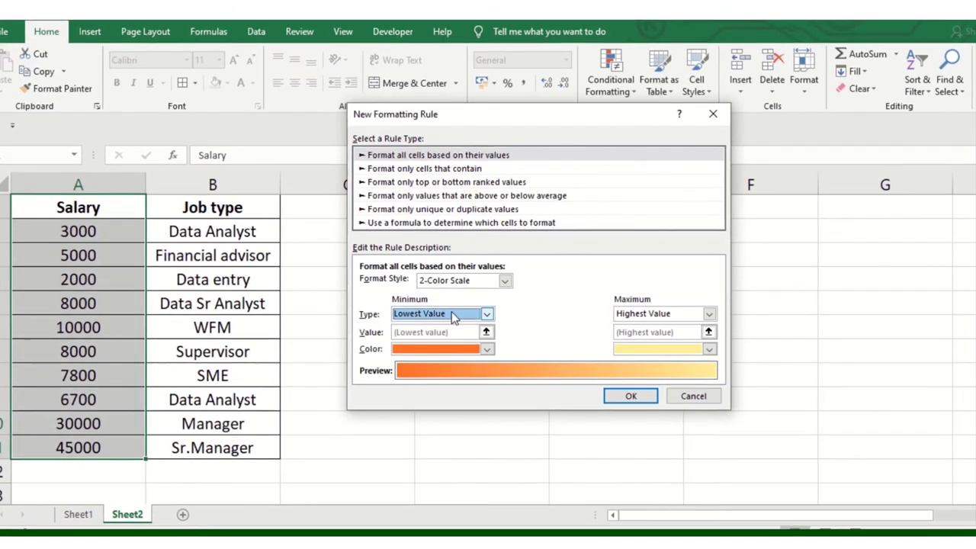
{"action": "left_click", "coordinate": [469, 351]}
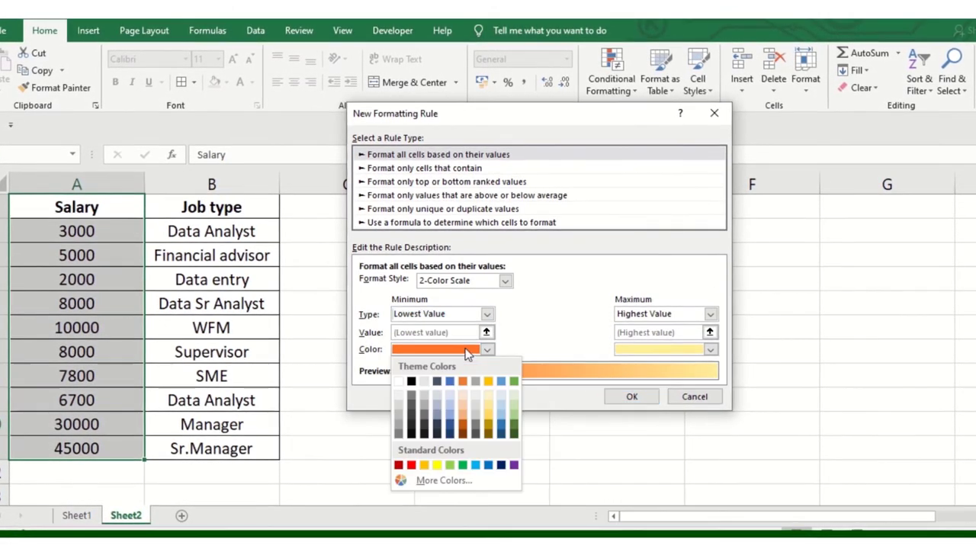
{"action": "left_click", "coordinate": [413, 464]}
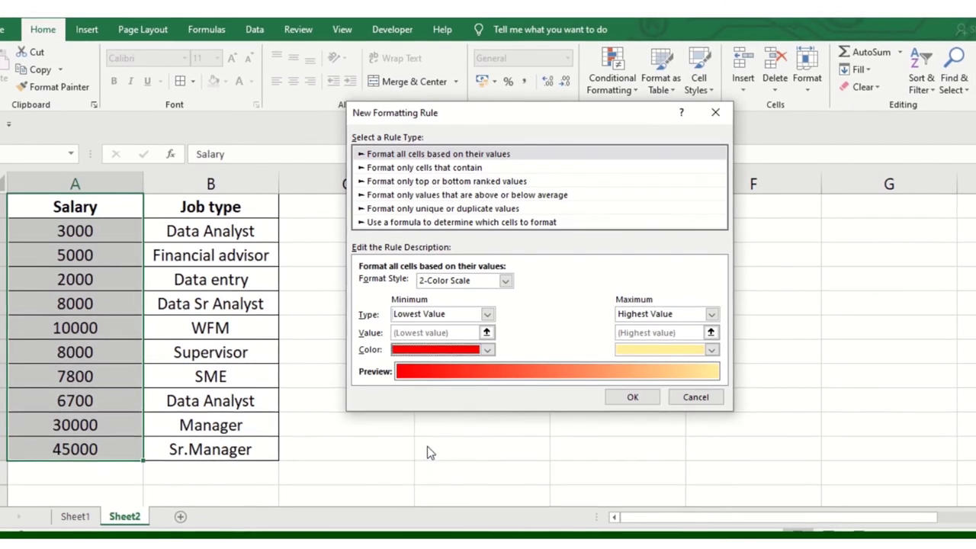
{"action": "left_click", "coordinate": [714, 348]}
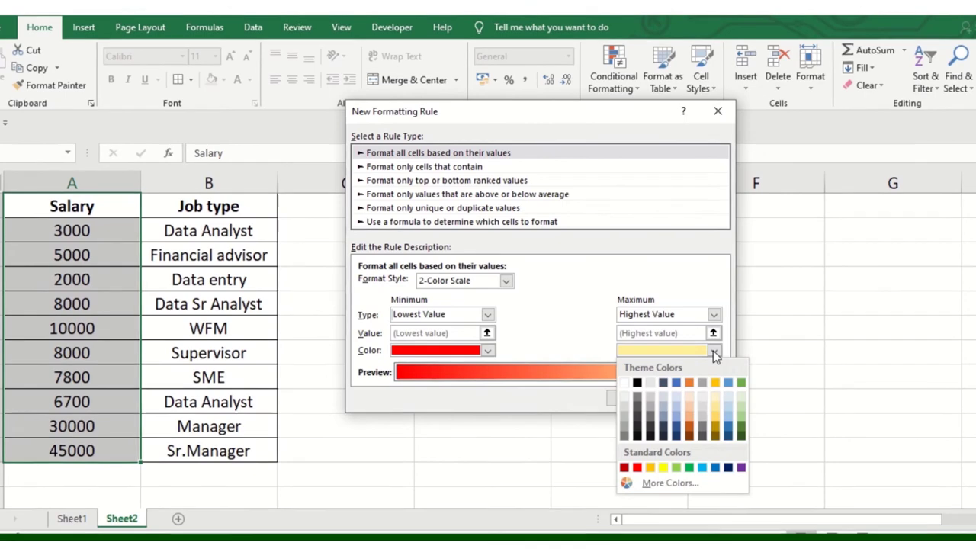
{"action": "left_click", "coordinate": [690, 468]}
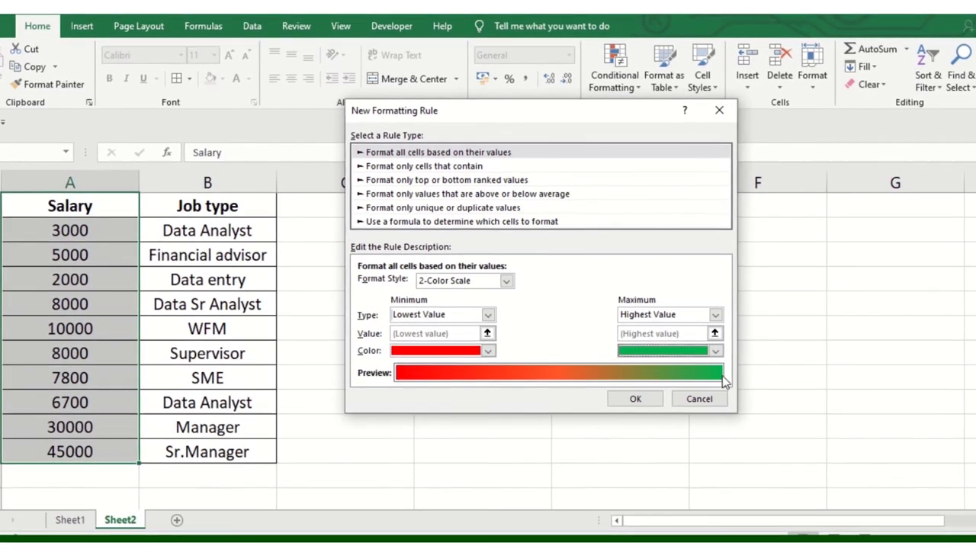
{"action": "left_click", "coordinate": [648, 403]}
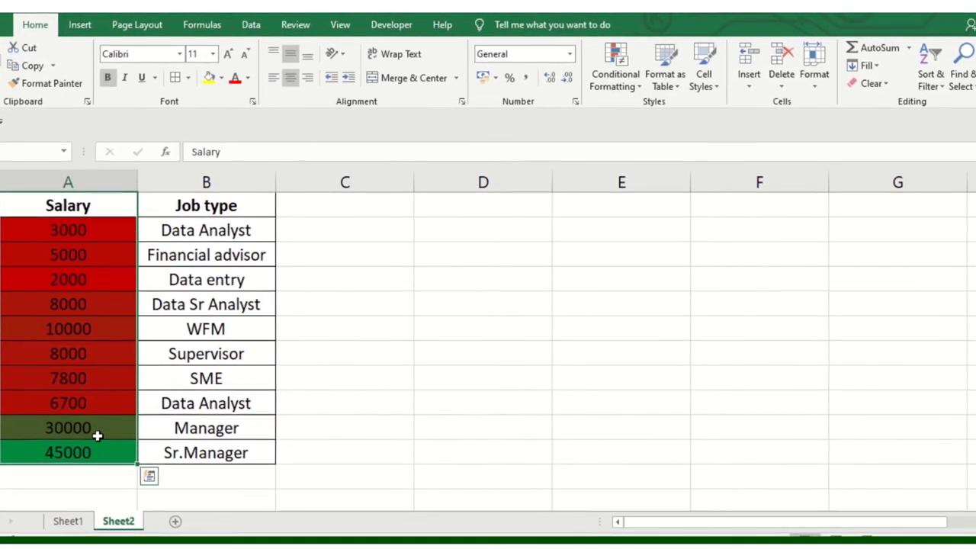
Step: Make the salary figures white and return the Salary header A1 to automatic black
{"action": "left_click", "coordinate": [247, 78]}
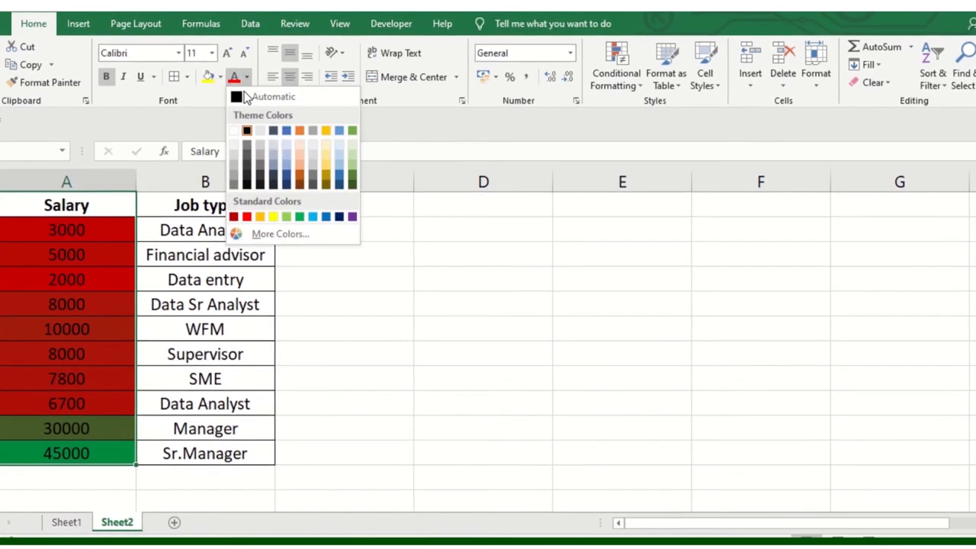
{"action": "left_click", "coordinate": [234, 129]}
{"action": "left_click", "coordinate": [366, 367]}
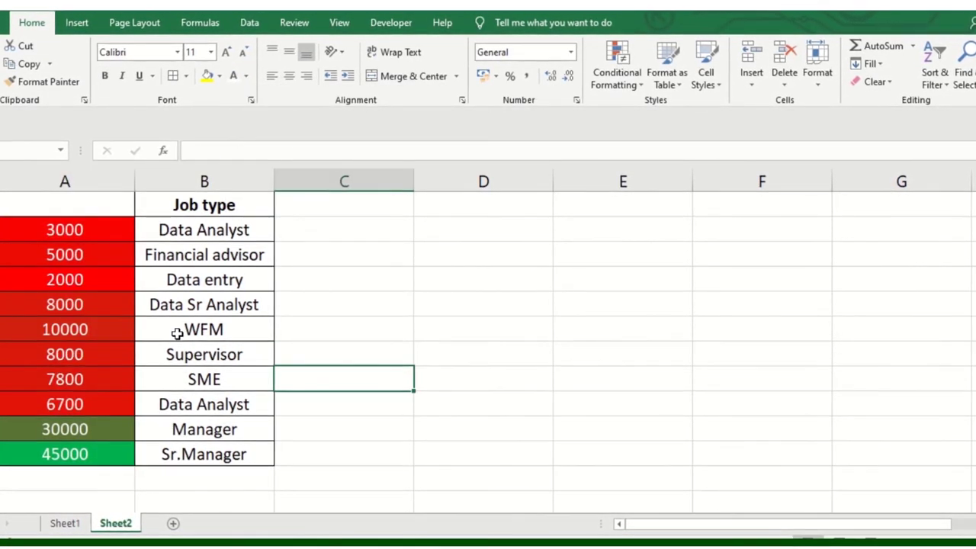
{"action": "left_click", "coordinate": [107, 202]}
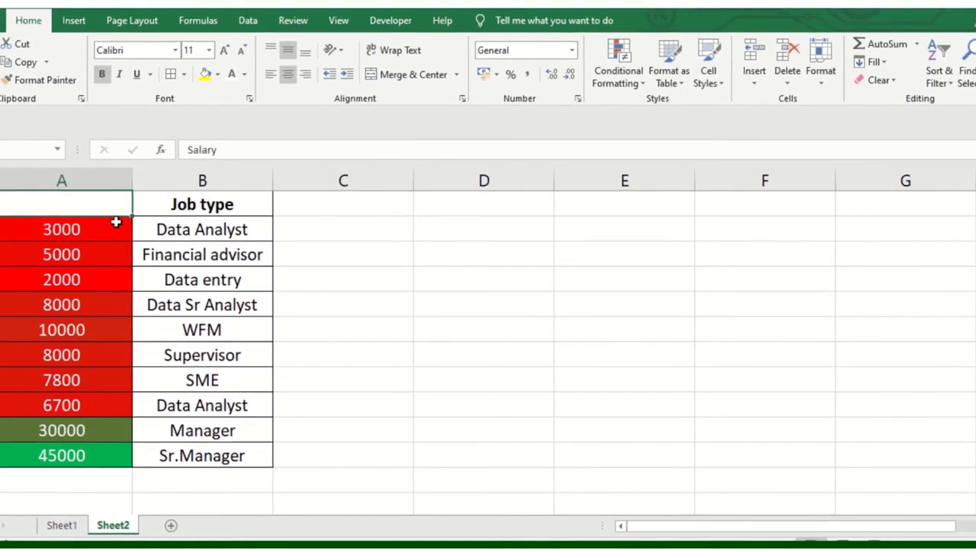
{"action": "left_click", "coordinate": [244, 74]}
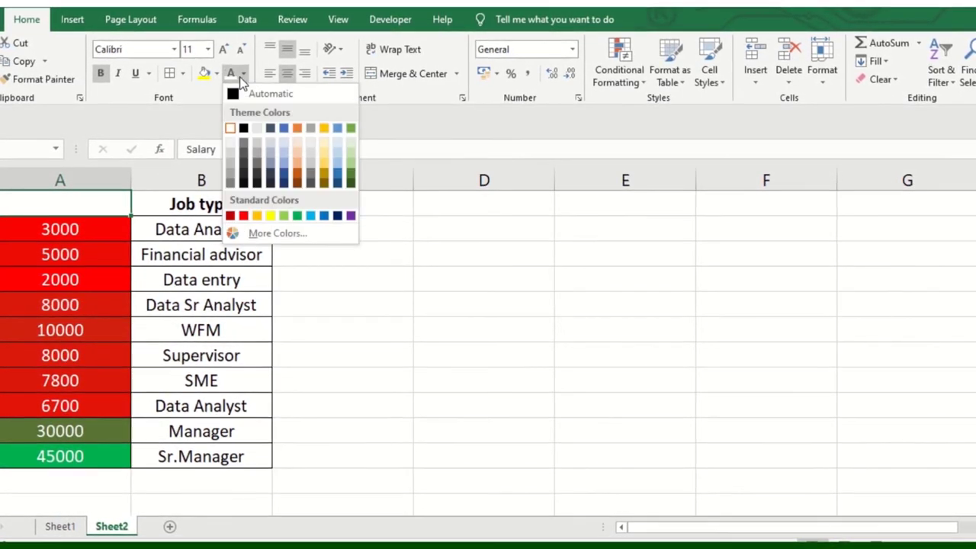
{"action": "left_click", "coordinate": [261, 92]}
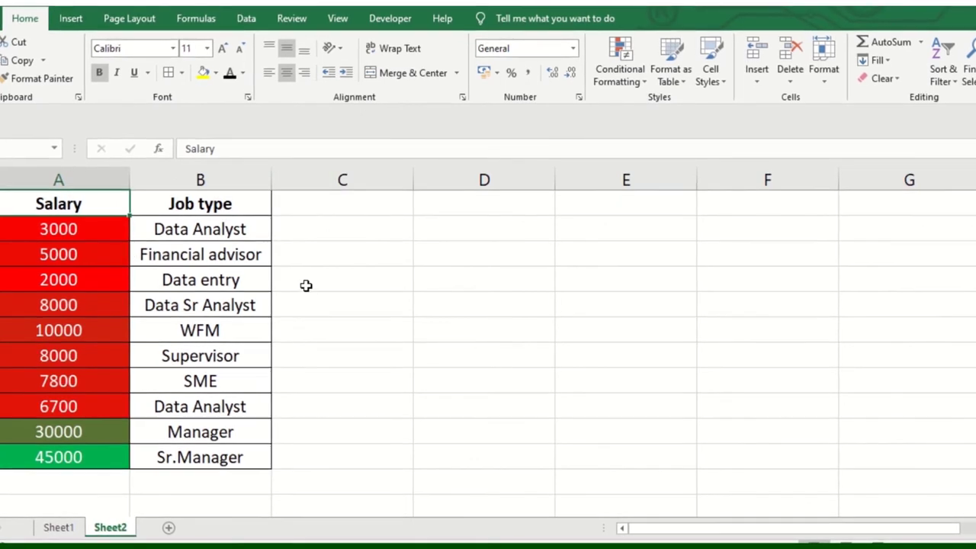
{"action": "left_click", "coordinate": [638, 80]}
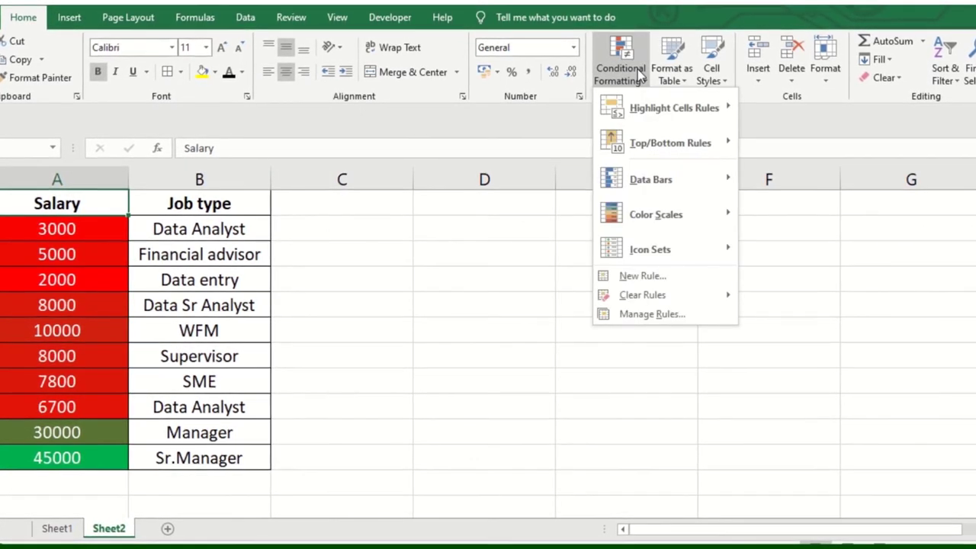
Step: Delete the Graded Color Scale rule in Manage Rules, then reselect the Salary column A1:A11
{"action": "left_click", "coordinate": [650, 316]}
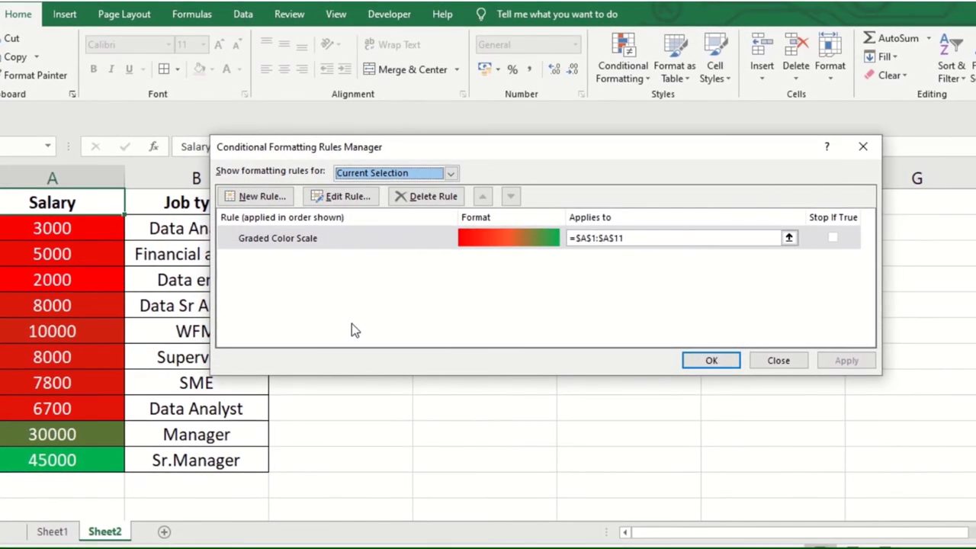
{"action": "left_click", "coordinate": [277, 239]}
{"action": "left_click", "coordinate": [431, 196]}
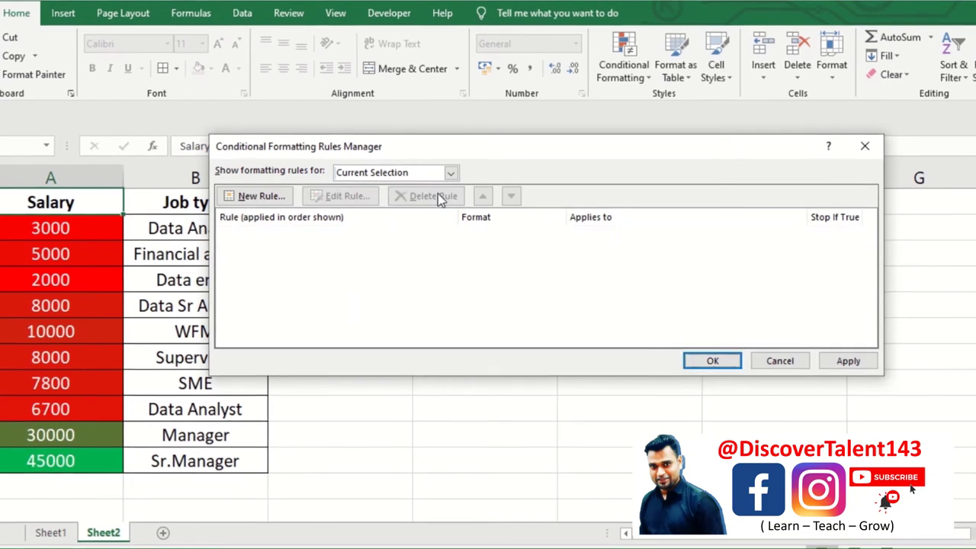
{"action": "left_click", "coordinate": [699, 362]}
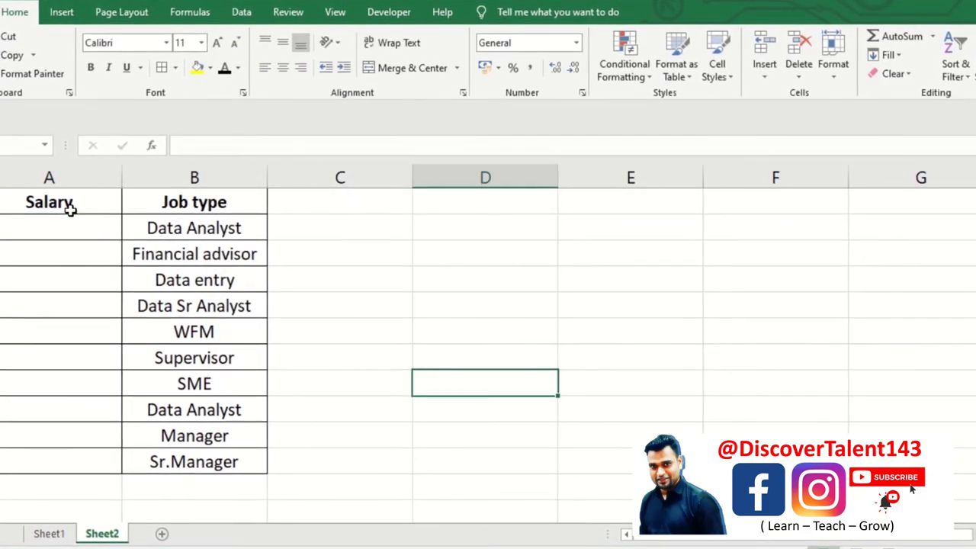
{"action": "left_click_drag", "start_coordinate": [70, 208], "coordinate": [61, 467]}
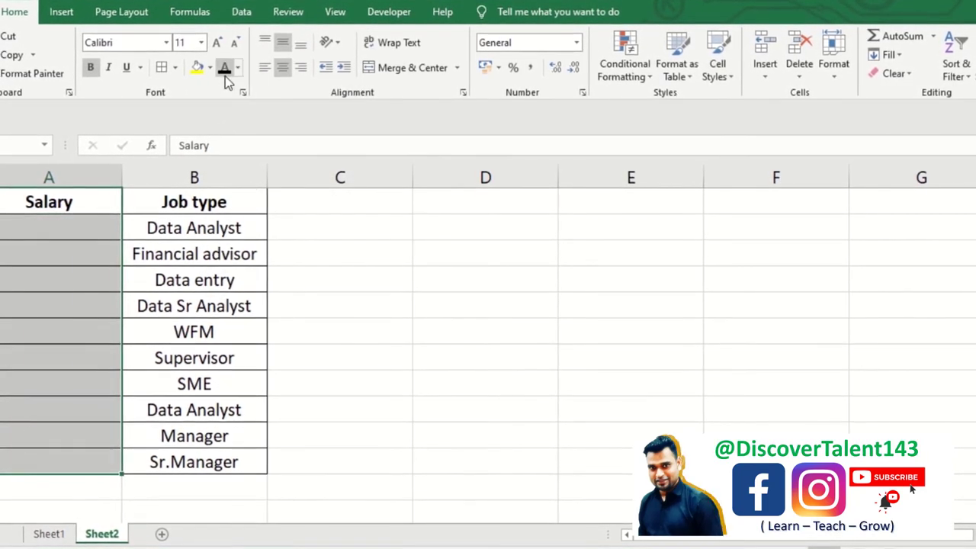
{"action": "left_click_drag", "start_coordinate": [194, 254], "coordinate": [341, 254]}
Step: Format the Salary and Job type data A1:B11 as a table with headers
{"action": "left_click", "coordinate": [676, 70]}
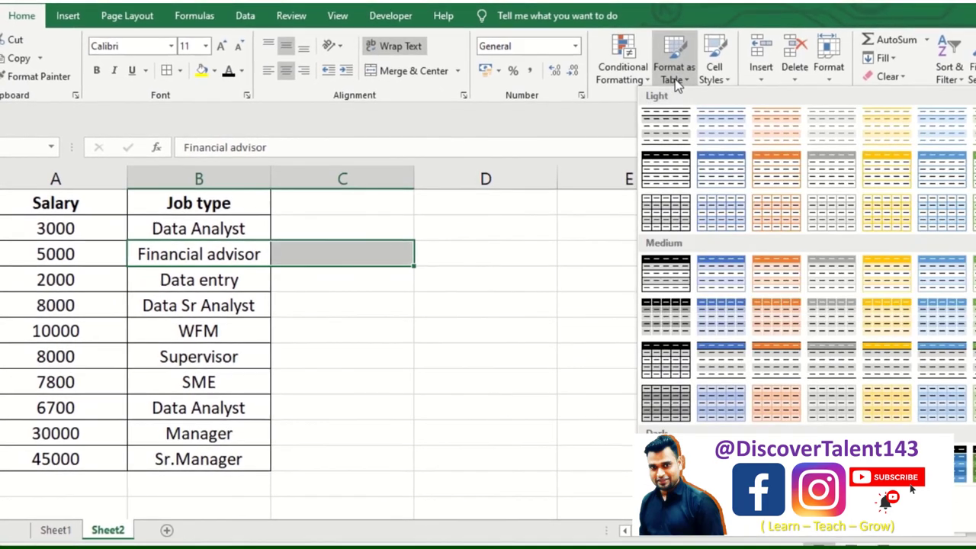
{"action": "left_click", "coordinate": [301, 305]}
{"action": "left_click_drag", "start_coordinate": [72, 207], "coordinate": [240, 491]}
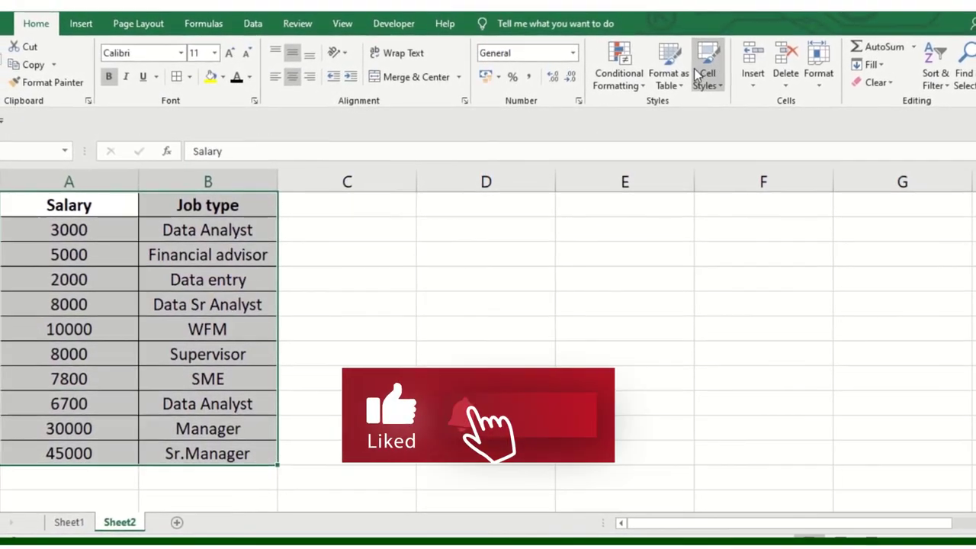
{"action": "left_click", "coordinate": [675, 77]}
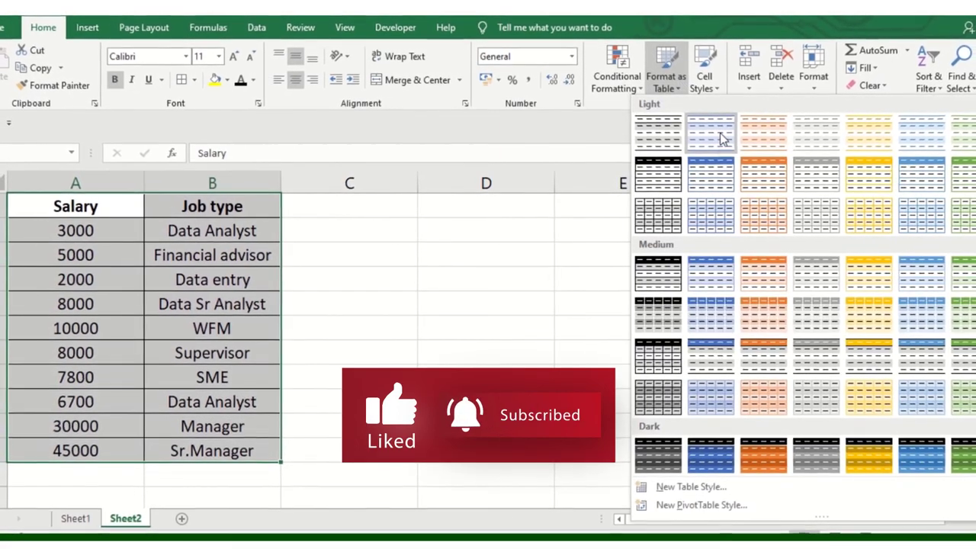
{"action": "left_click", "coordinate": [816, 176]}
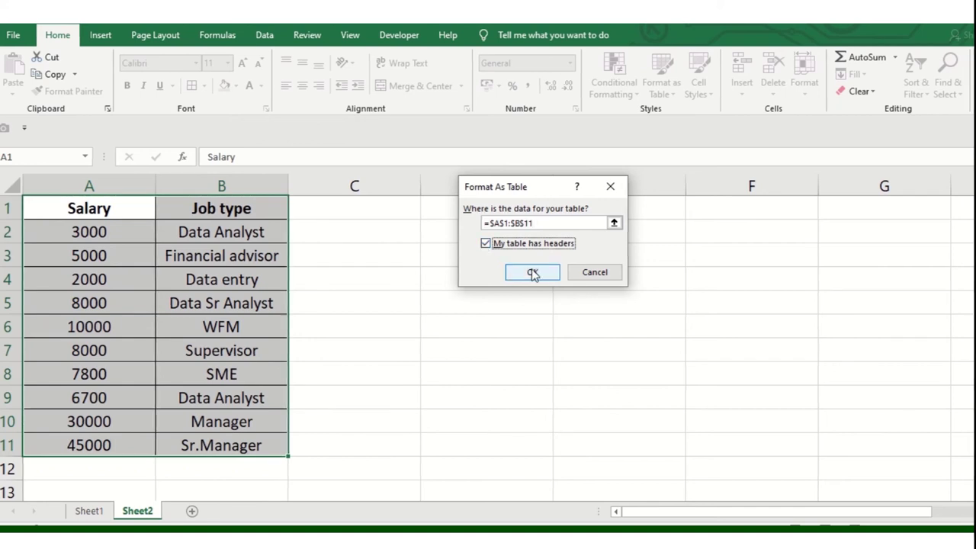
{"action": "left_click", "coordinate": [532, 272]}
{"action": "left_click", "coordinate": [259, 279]}
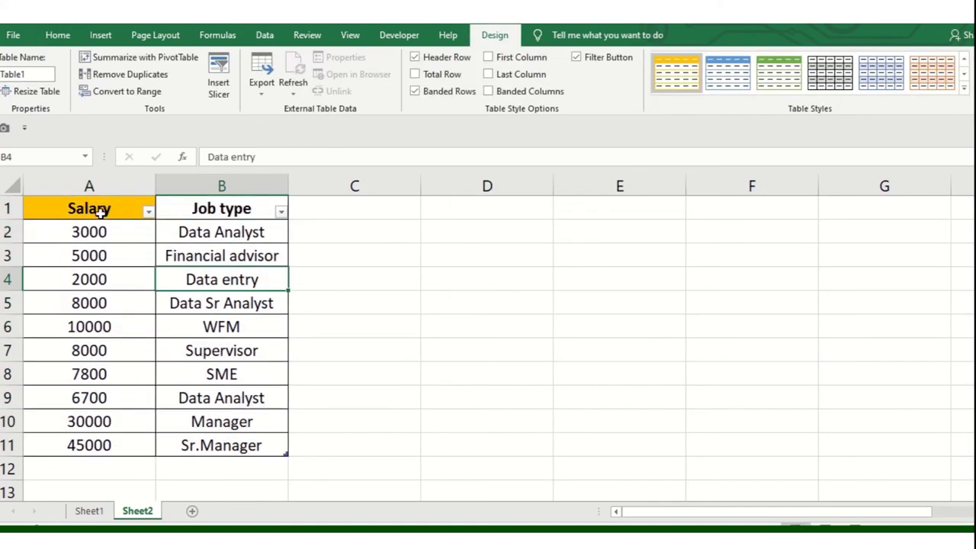
Step: Try green and grey styles, then give the table the light-blue banded table style
{"action": "left_click", "coordinate": [100, 214]}
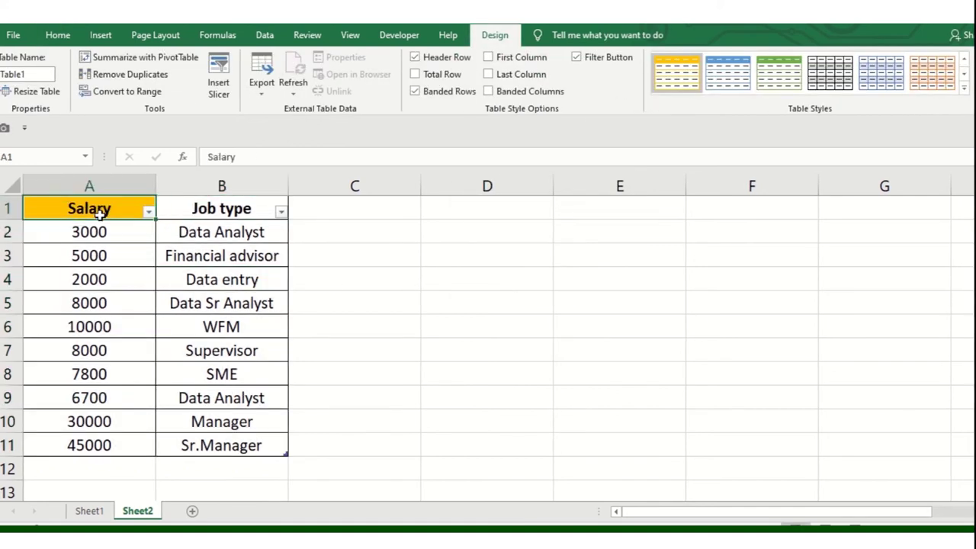
{"action": "left_click", "coordinate": [228, 445], "text": "shift"}
{"action": "left_click", "coordinate": [780, 72]}
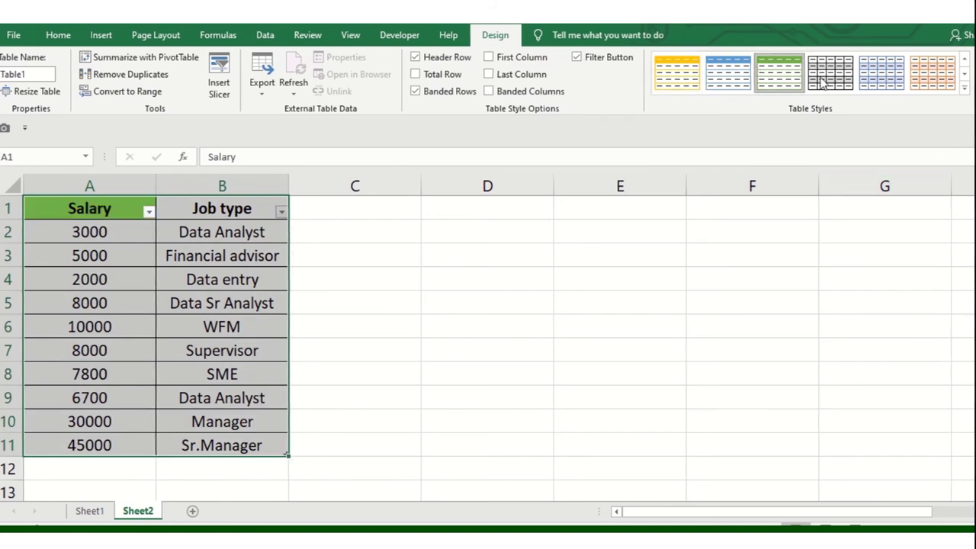
{"action": "left_click", "coordinate": [827, 80]}
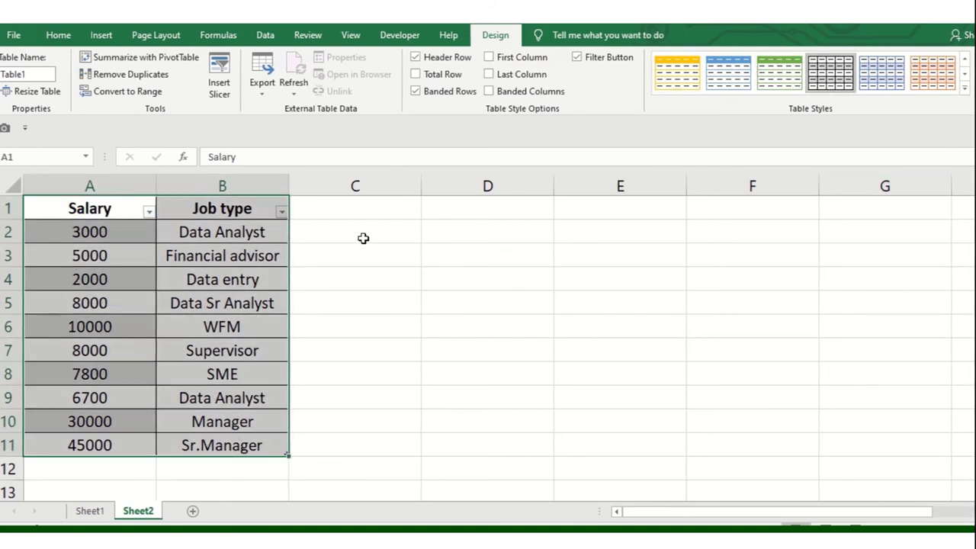
{"action": "left_click", "coordinate": [860, 81]}
{"action": "left_click", "coordinate": [390, 304]}
Step: On Sheet1, turn the customer data A1:D8 into a table with a medium, then blue banded style
{"action": "left_click", "coordinate": [91, 511]}
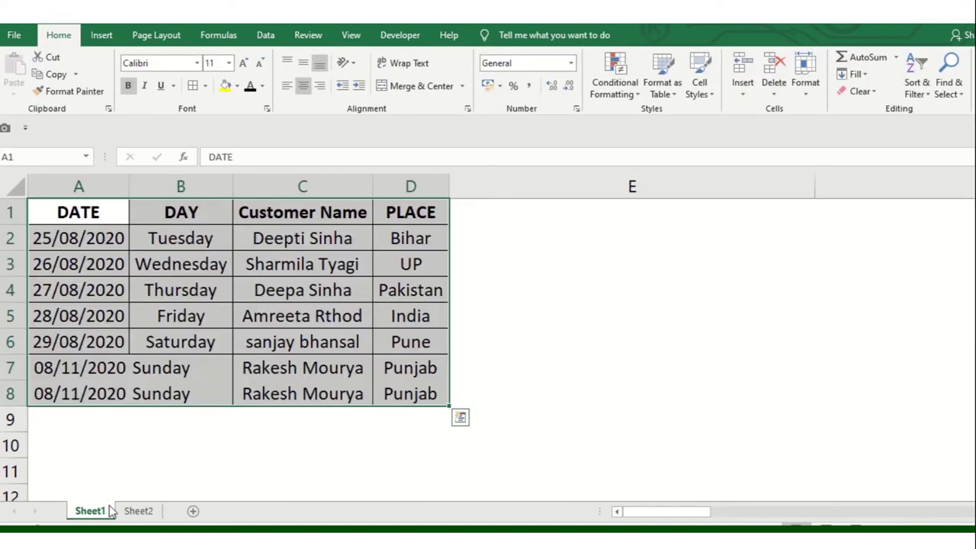
{"action": "left_click_drag", "start_coordinate": [99, 222], "coordinate": [403, 389]}
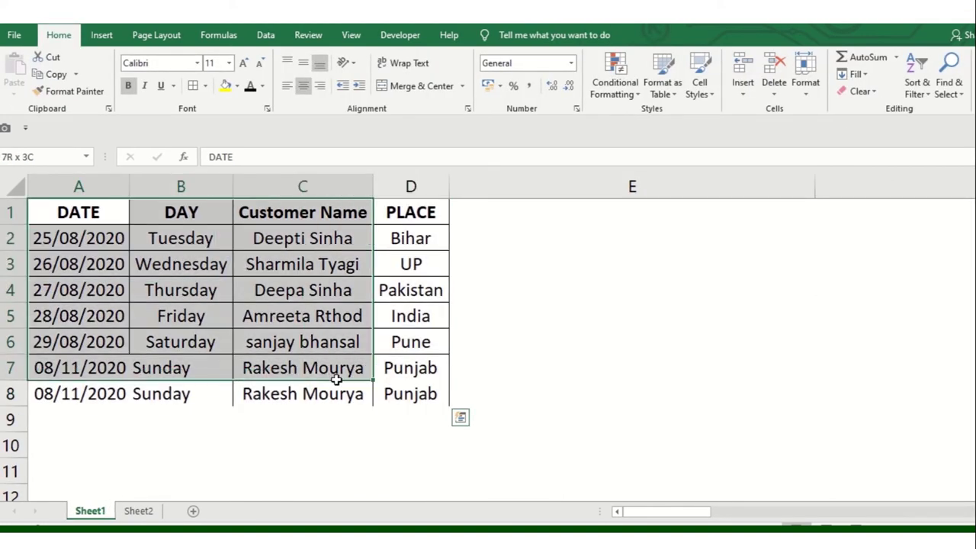
{"action": "left_click", "coordinate": [615, 83]}
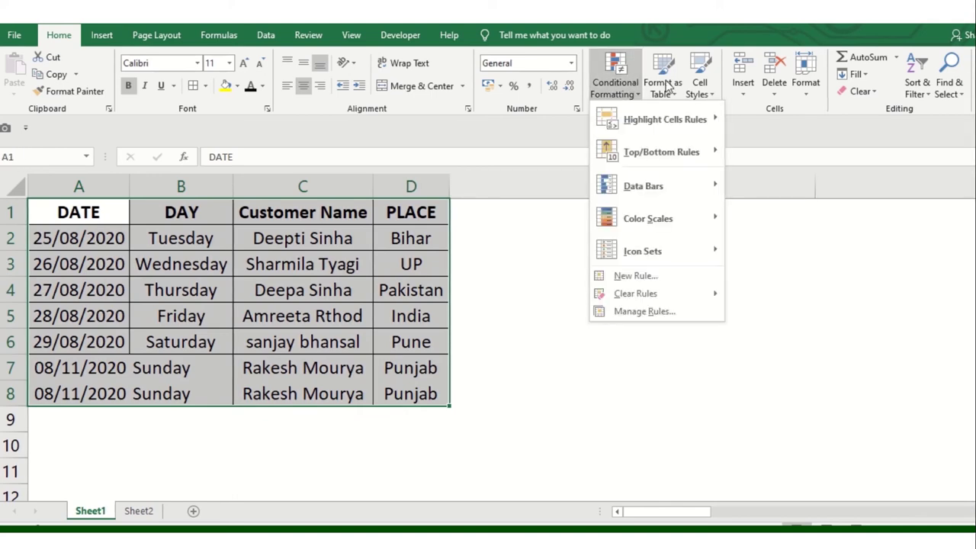
{"action": "left_click", "coordinate": [672, 86]}
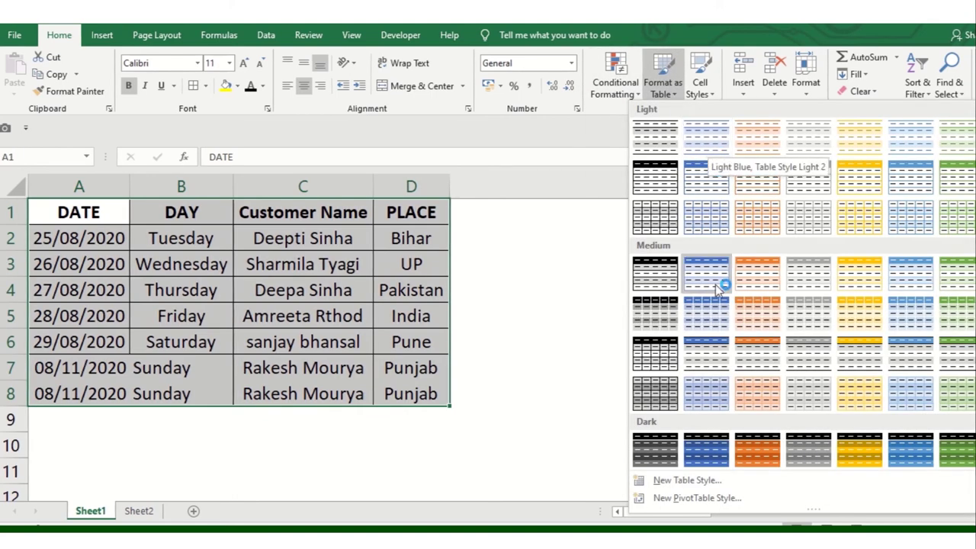
{"action": "left_click", "coordinate": [753, 278]}
{"action": "left_click", "coordinate": [543, 273]}
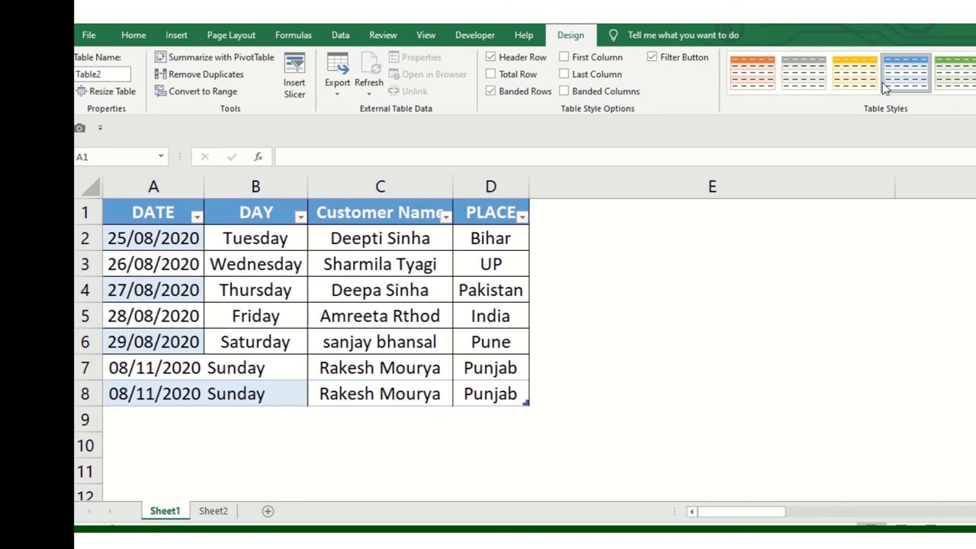
{"action": "left_click", "coordinate": [884, 86]}
{"action": "type", "text": "sdsdfasfd"}
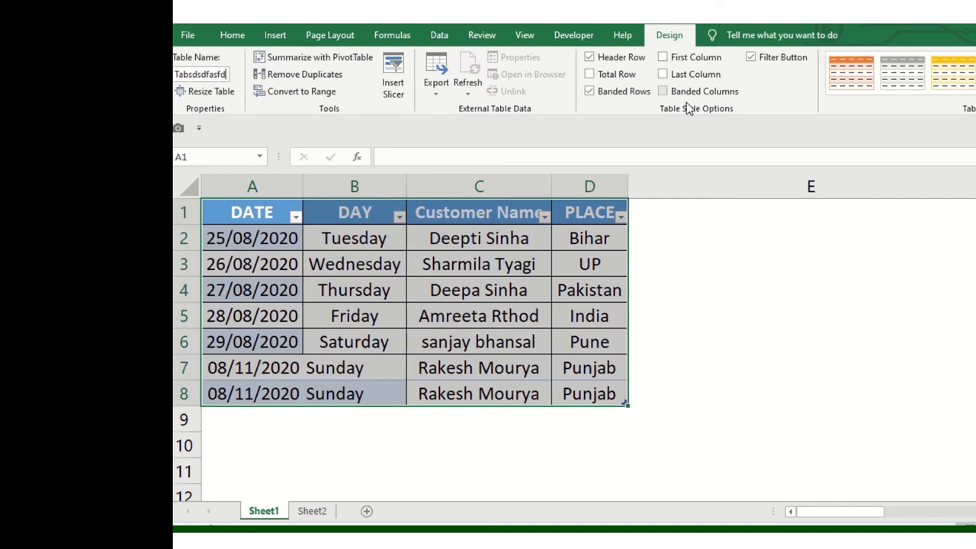
{"action": "left_click", "coordinate": [447, 290]}
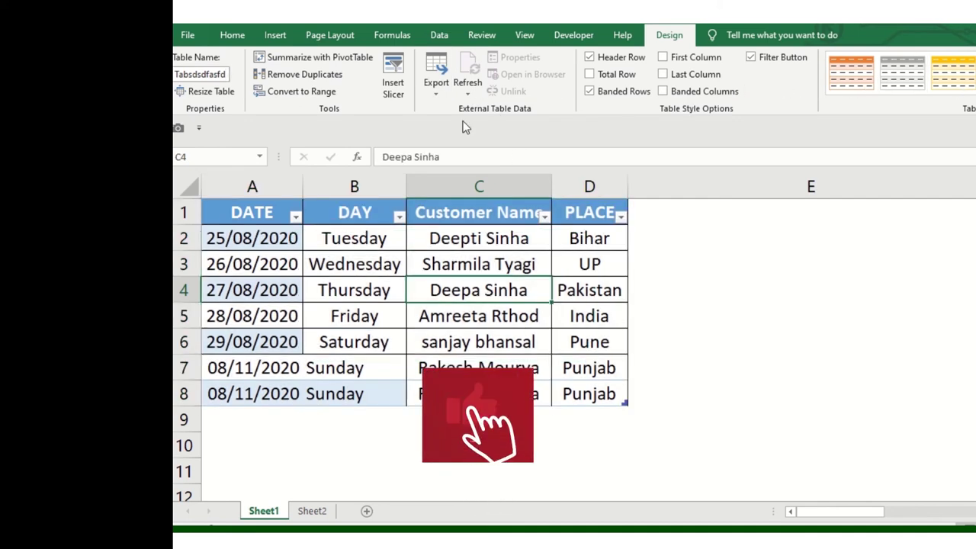
Step: Insert slicers for the DATE and Customer Name columns of the customer table
{"action": "left_click", "coordinate": [621, 35]}
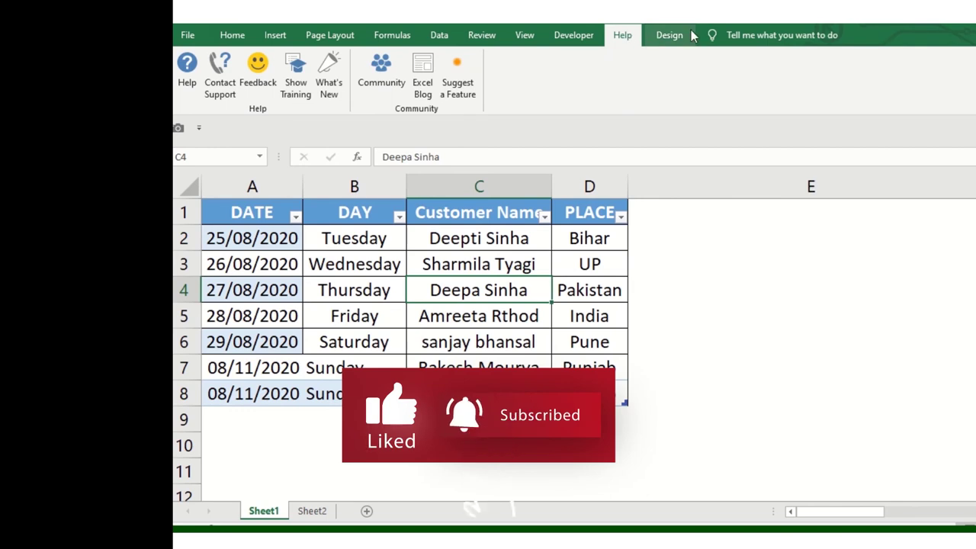
{"action": "left_click", "coordinate": [662, 40]}
{"action": "left_click", "coordinate": [404, 68]}
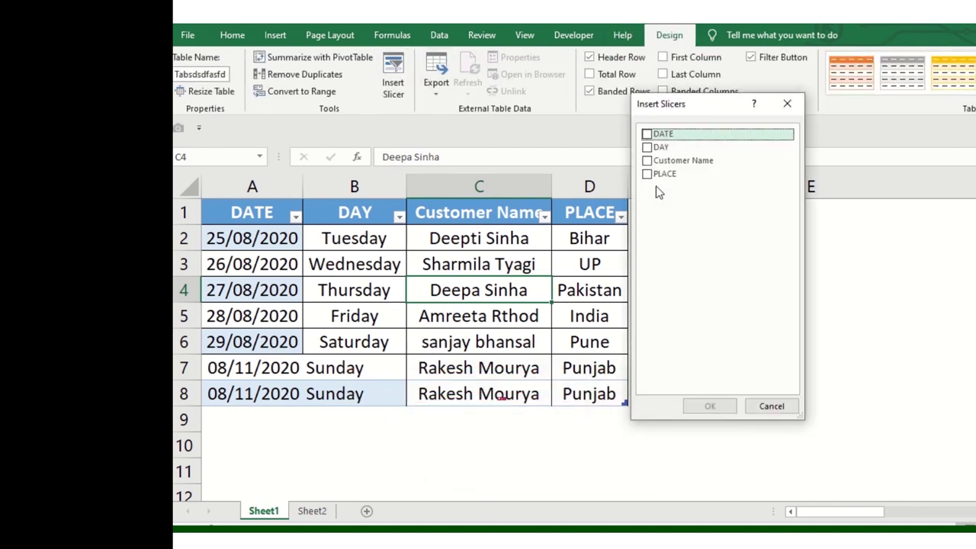
{"action": "left_click", "coordinate": [647, 134]}
{"action": "left_click", "coordinate": [646, 161]}
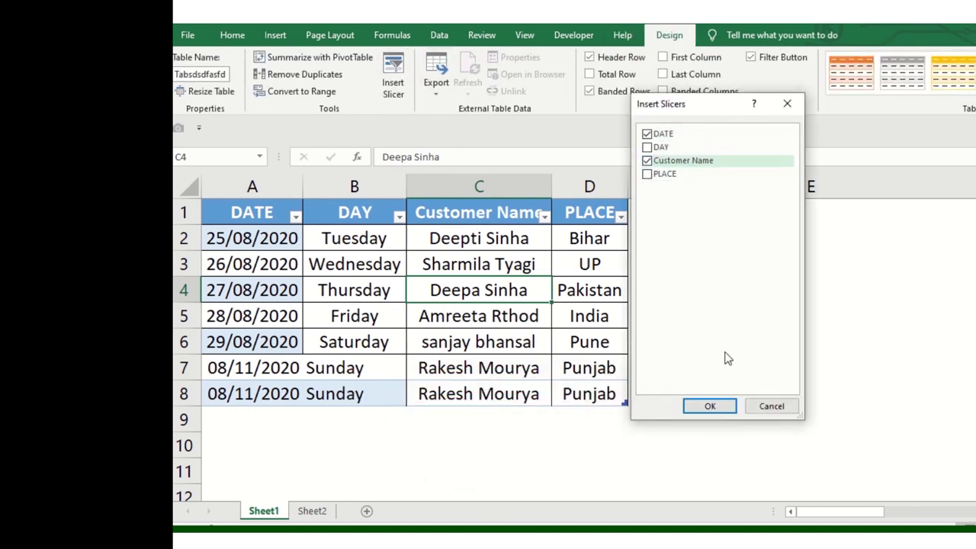
{"action": "left_click", "coordinate": [710, 408]}
{"action": "left_click_drag", "start_coordinate": [752, 281], "coordinate": [908, 296]}
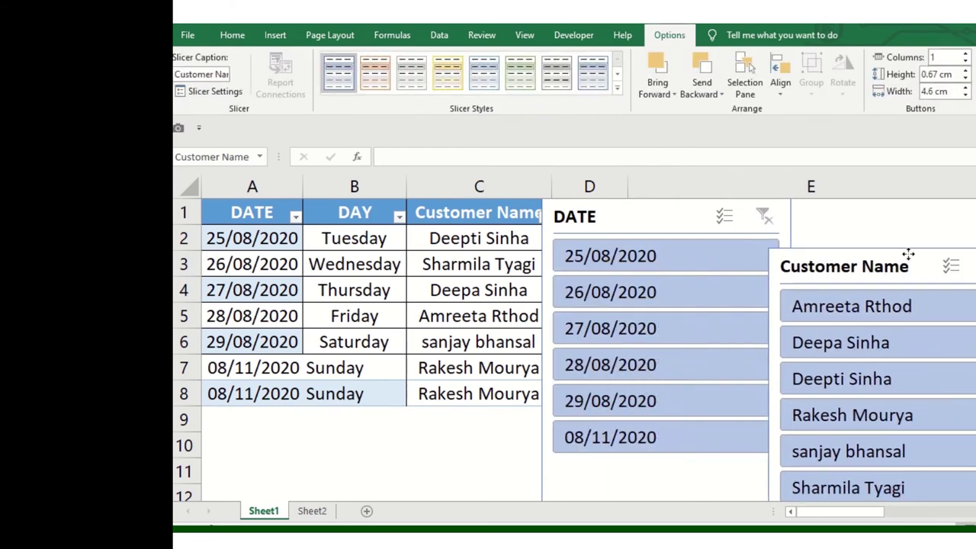
{"action": "left_click", "coordinate": [907, 296]}
{"action": "left_click", "coordinate": [693, 329]}
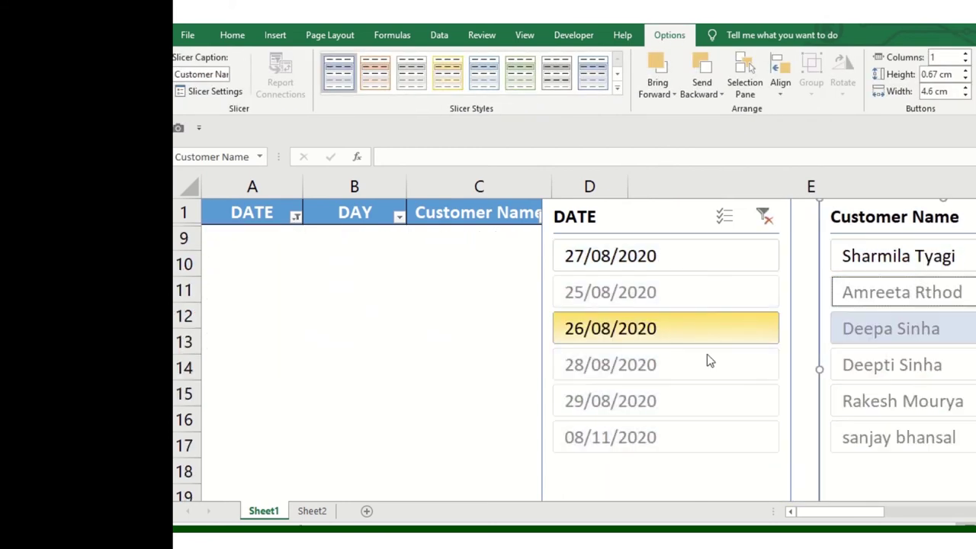
{"action": "left_click", "coordinate": [934, 400]}
{"action": "left_click", "coordinate": [937, 333]}
{"action": "left_click", "coordinate": [708, 403]}
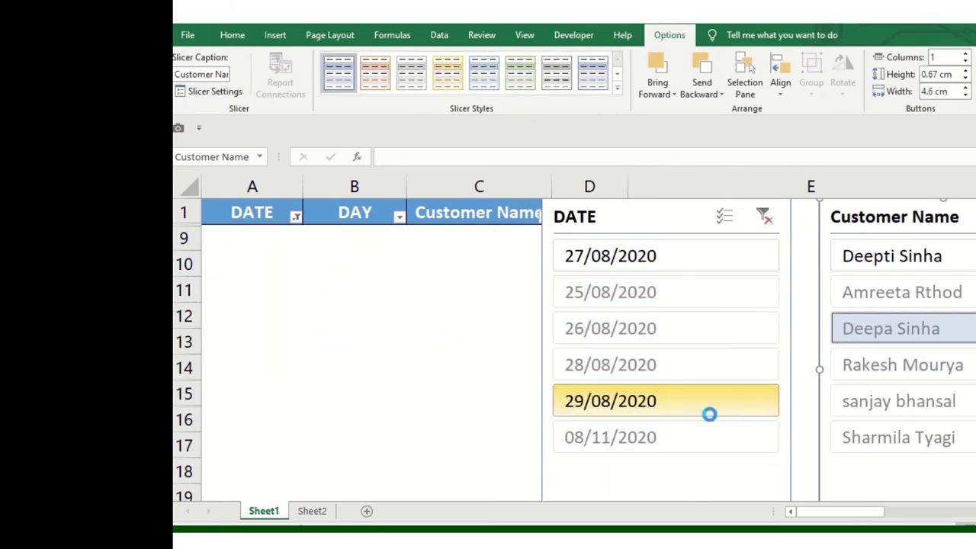
{"action": "left_click", "coordinate": [413, 261]}
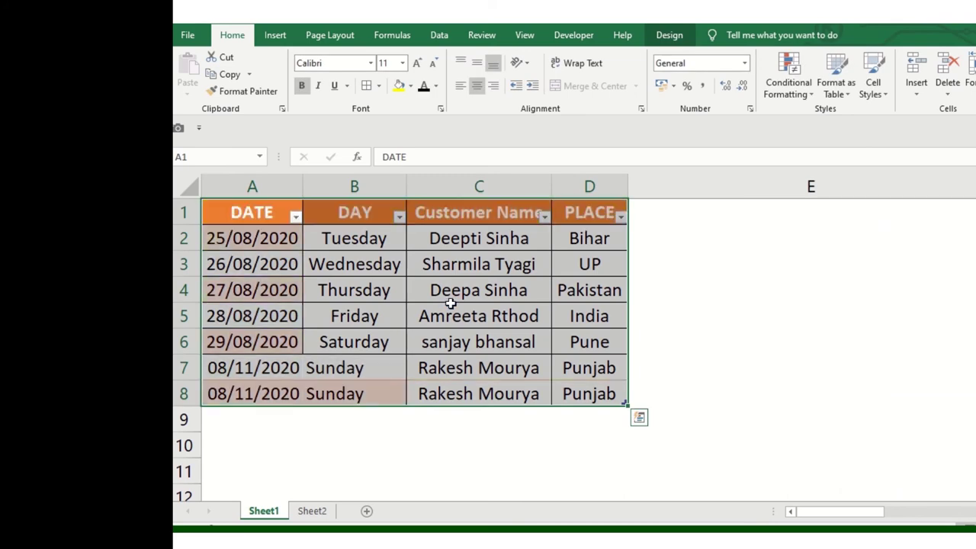
Step: On Sheet2, select A1:B11 and clear conditional formatting rules from the entire sheet
{"action": "left_click", "coordinate": [845, 98]}
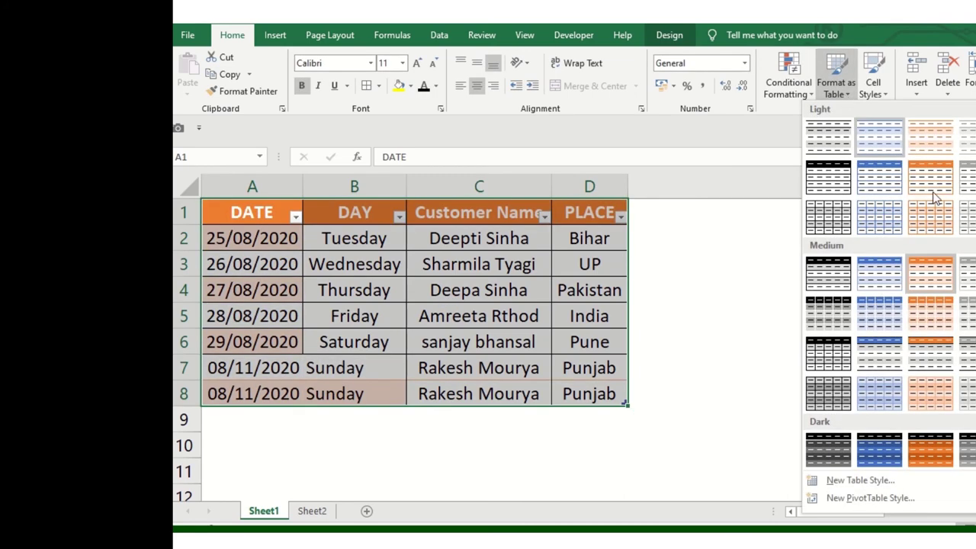
{"action": "key", "text": "Escape"}
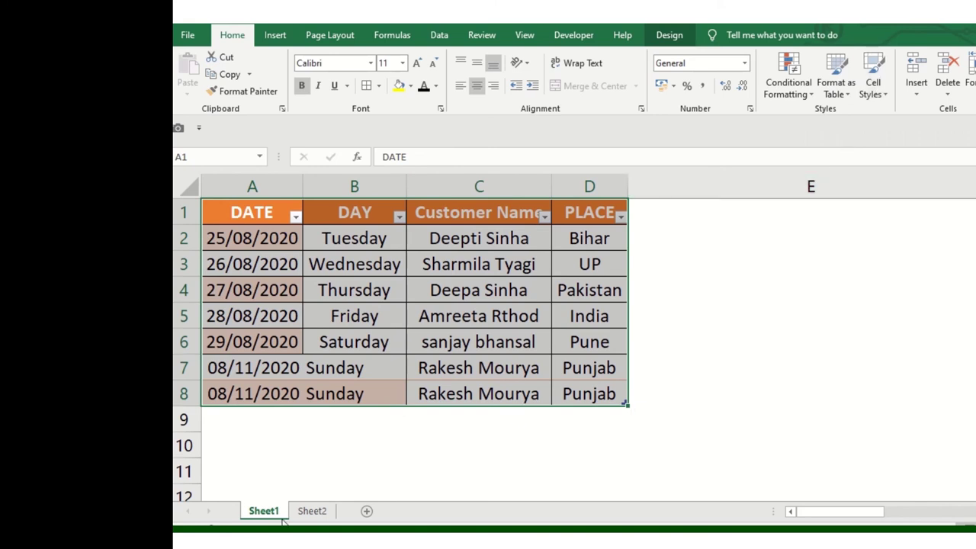
{"action": "left_click", "coordinate": [312, 512]}
{"action": "left_click_drag", "start_coordinate": [276, 210], "coordinate": [414, 444]}
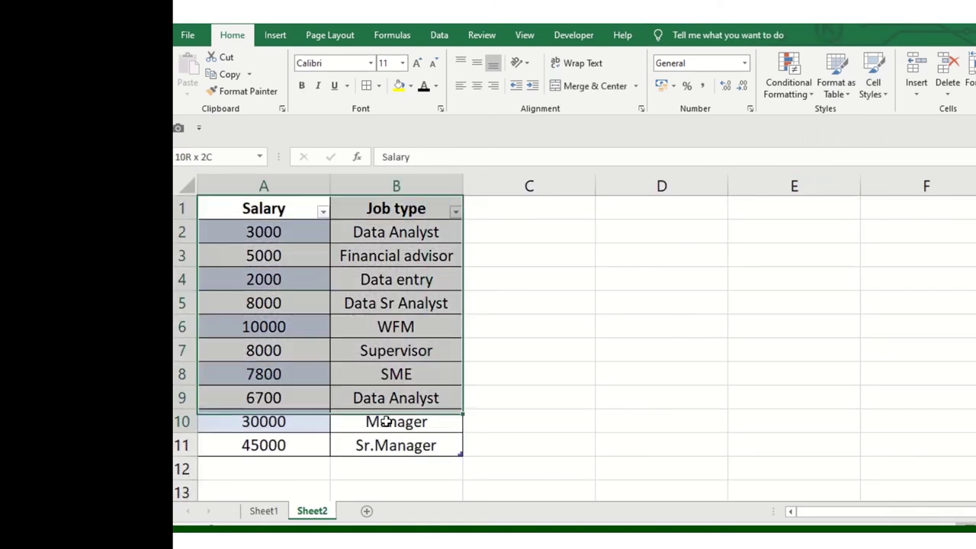
{"action": "left_click", "coordinate": [798, 84]}
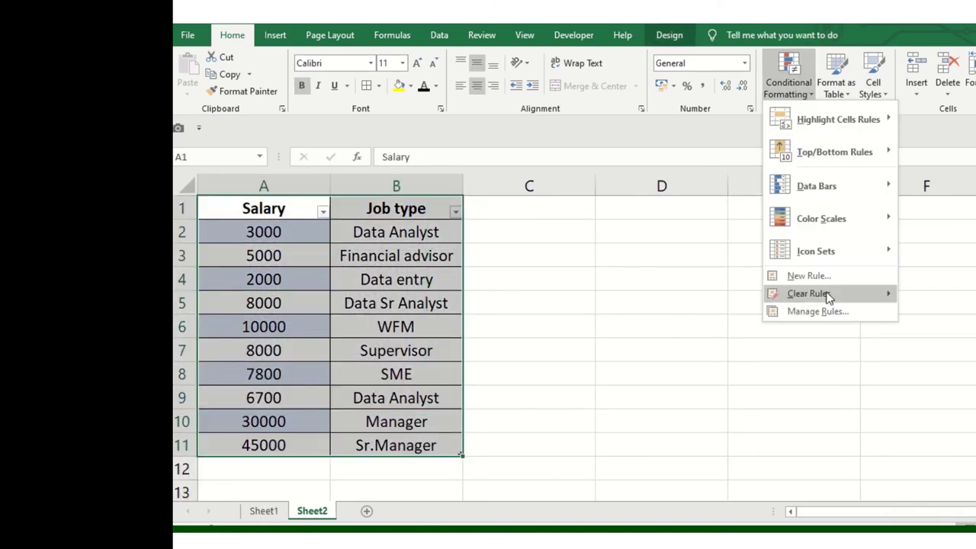
{"action": "mouse_move", "coordinate": [827, 302]}
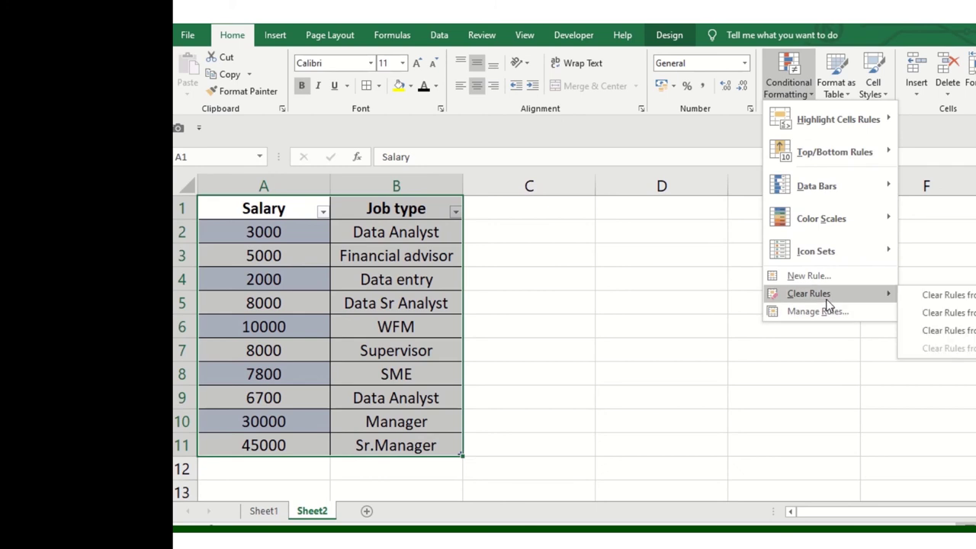
{"action": "left_click", "coordinate": [958, 312]}
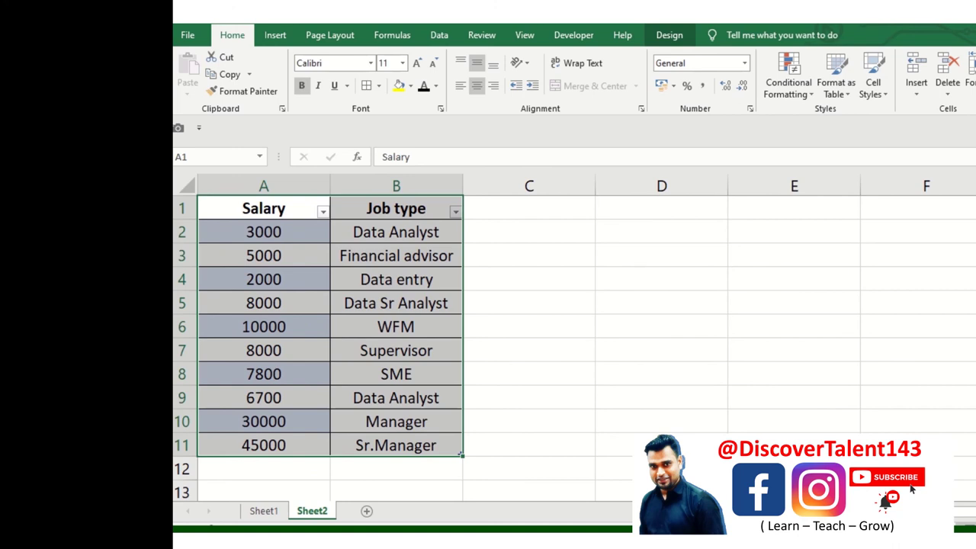
Step: Clear all from A1:B11, undo it, then clear only the formats
{"action": "key", "text": "alt+h"}
{"action": "key", "text": "e"}
{"action": "key", "text": "a"}
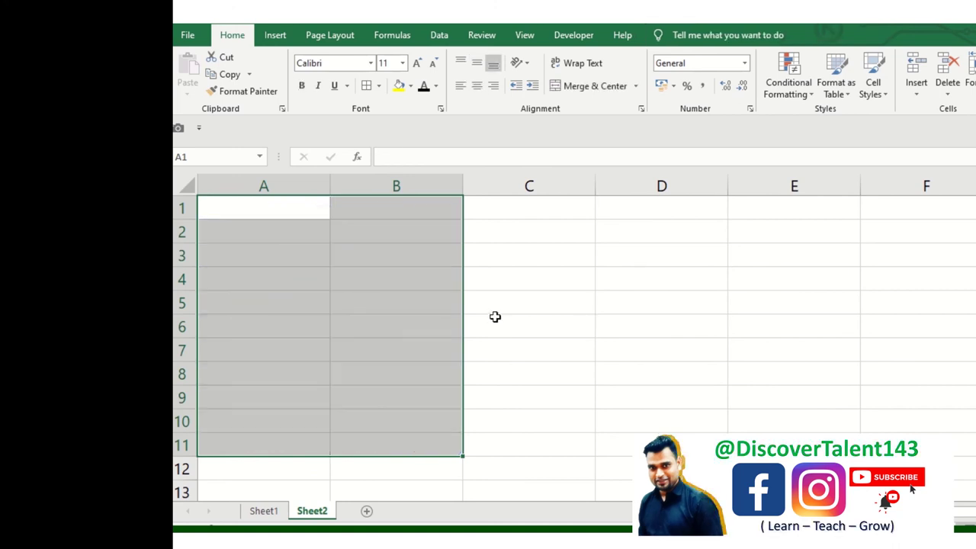
{"action": "key", "text": "ctrl+z"}
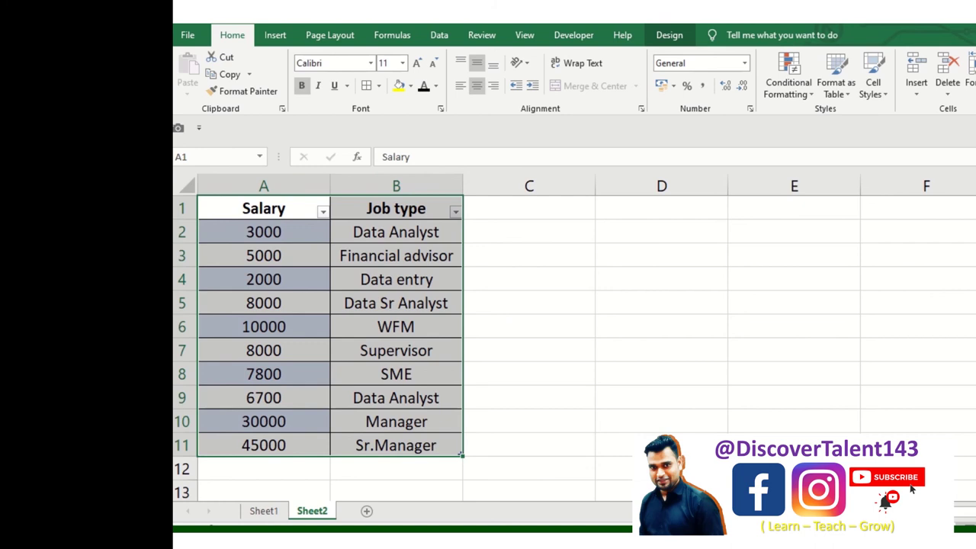
{"action": "key", "text": "alt+h"}
{"action": "key", "text": "e"}
{"action": "key", "text": "f"}
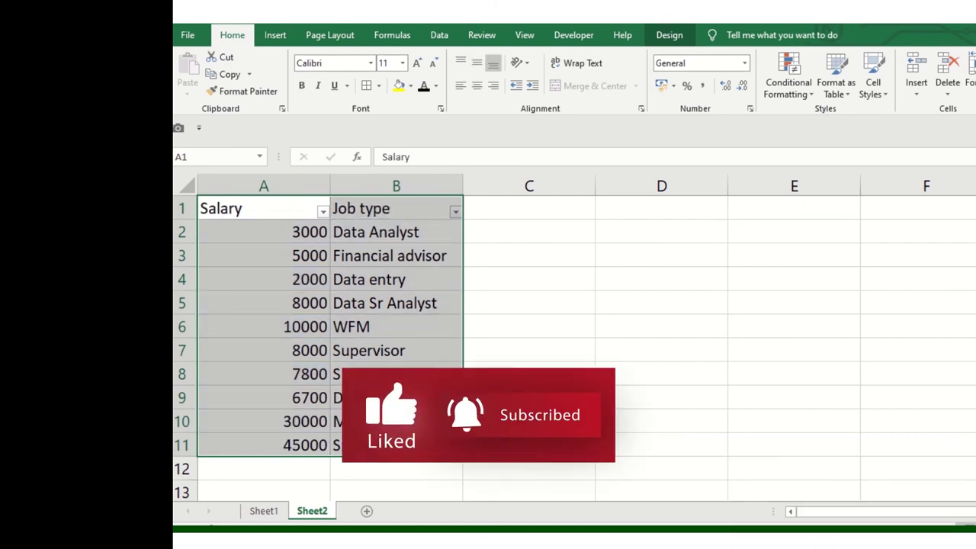
{"action": "left_click", "coordinate": [837, 88]}
{"action": "left_click", "coordinate": [837, 88]}
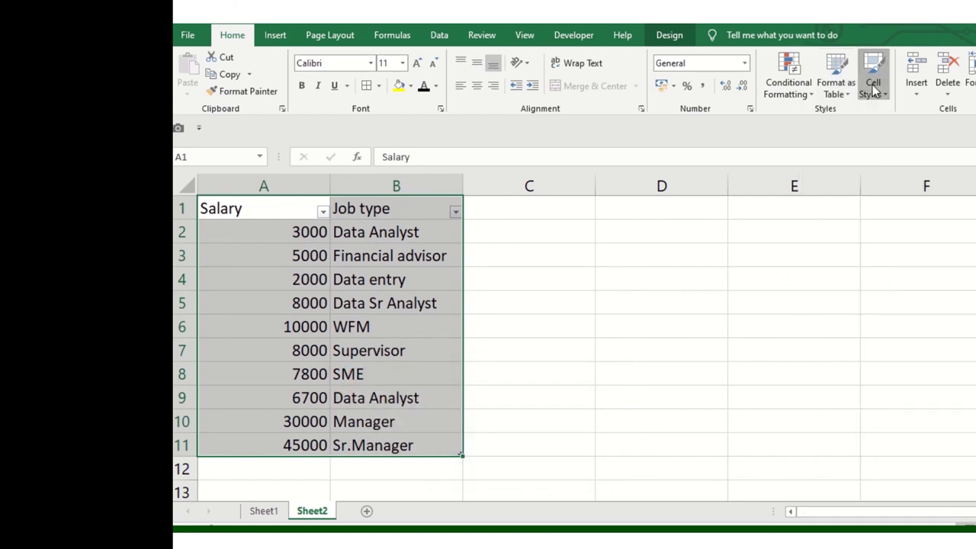
{"action": "left_click", "coordinate": [873, 84]}
{"action": "left_click", "coordinate": [587, 327]}
{"action": "left_click", "coordinate": [392, 305]}
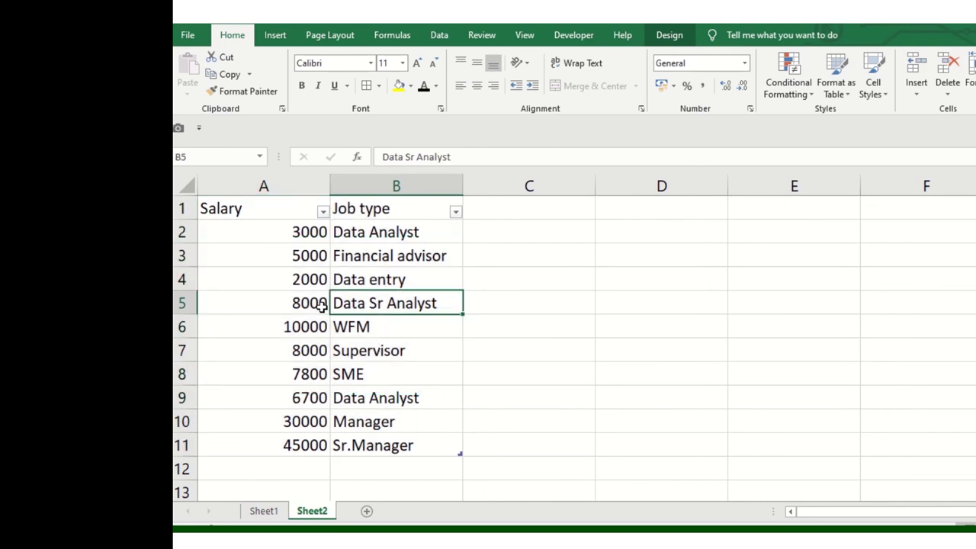
{"action": "mouse_move", "coordinate": [321, 302]}
{"action": "left_mouse_down"}
{"action": "mouse_move", "coordinate": [309, 348]}
{"action": "mouse_move", "coordinate": [387, 331]}
{"action": "left_mouse_up"}
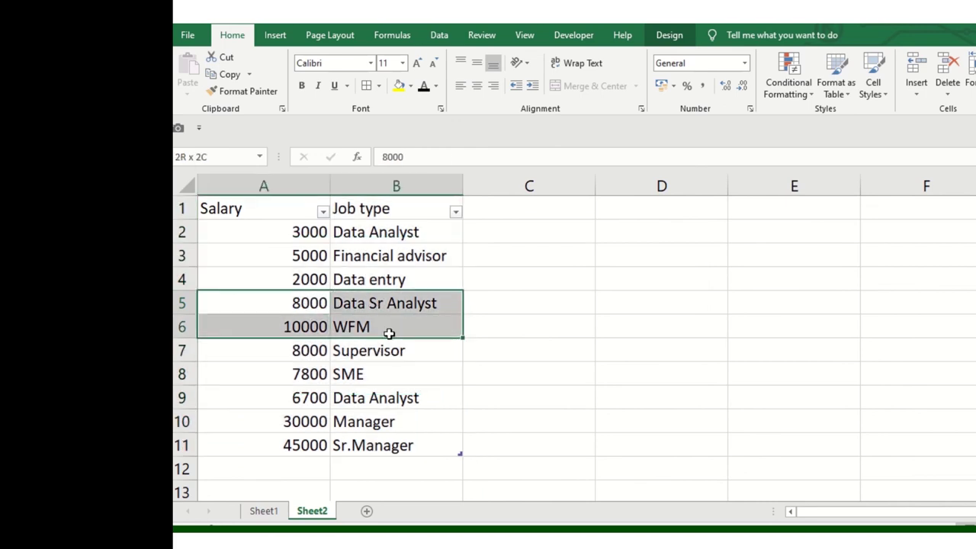
{"action": "left_click", "coordinate": [873, 84]}
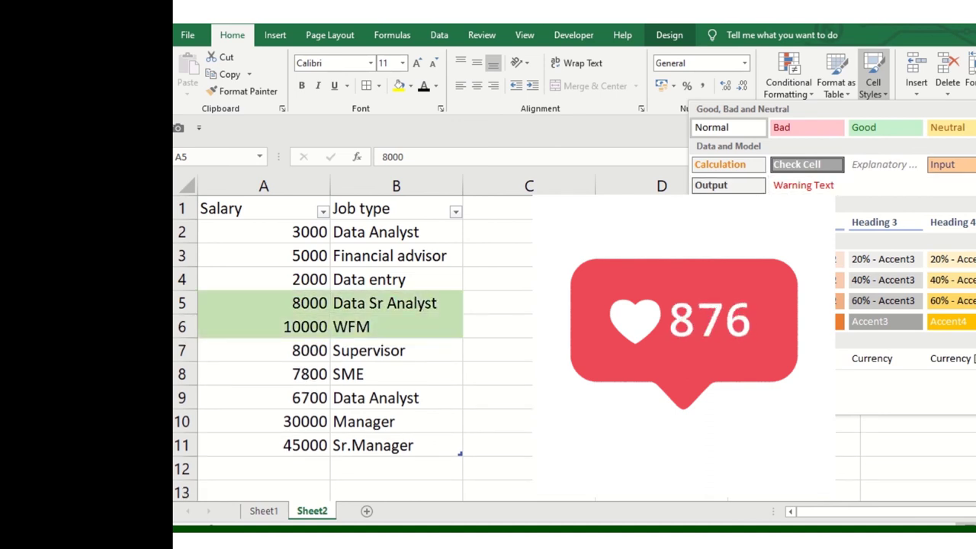
{"action": "key", "text": "Escape"}
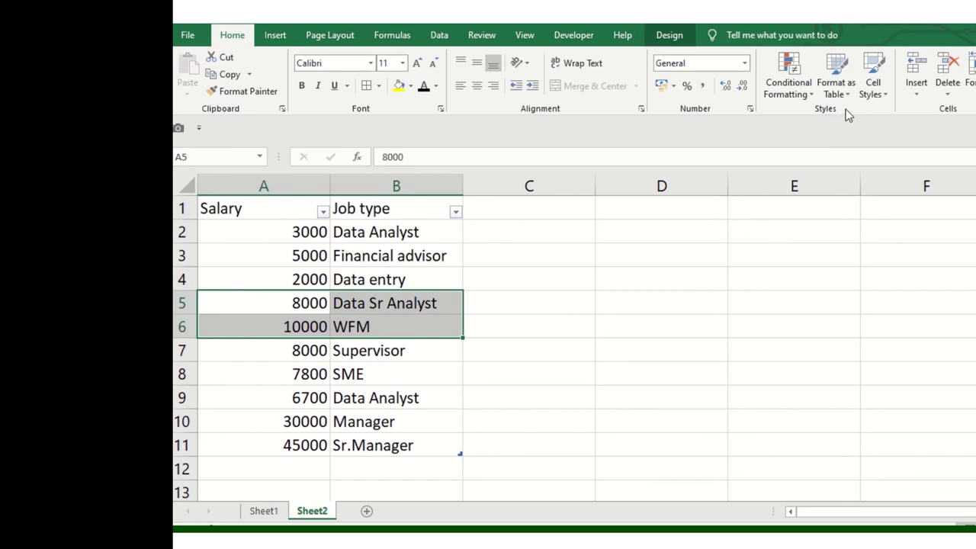
{"action": "left_click", "coordinate": [556, 342]}
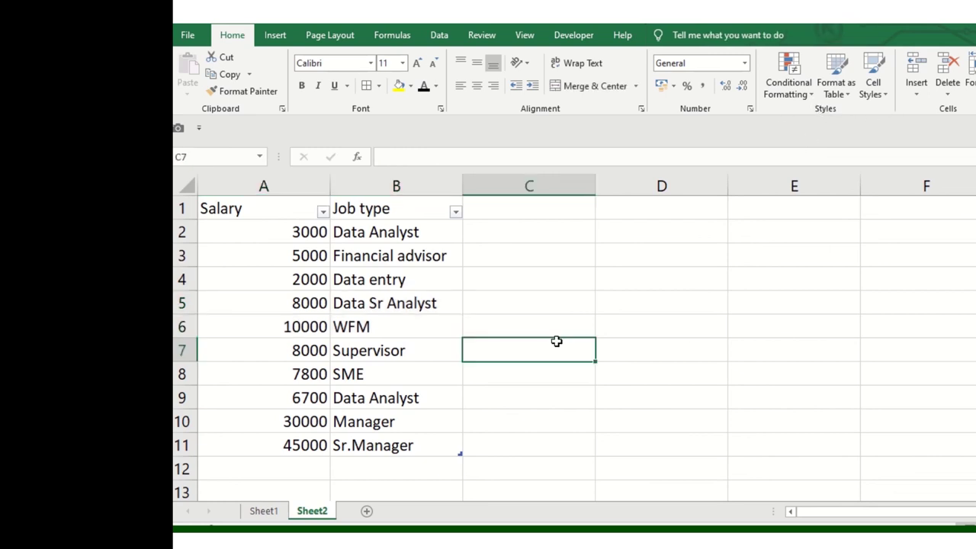
{"action": "left_click_drag", "start_coordinate": [316, 215], "coordinate": [403, 444]}
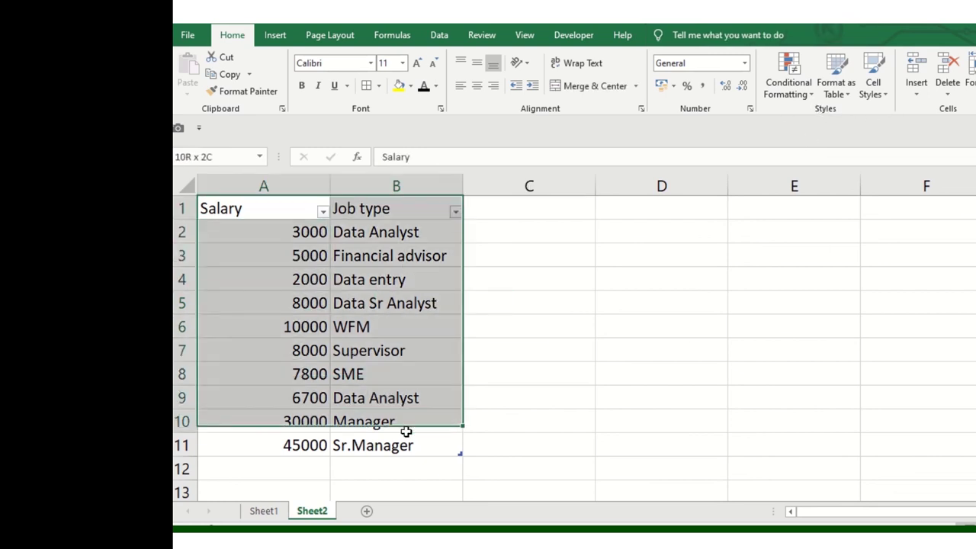